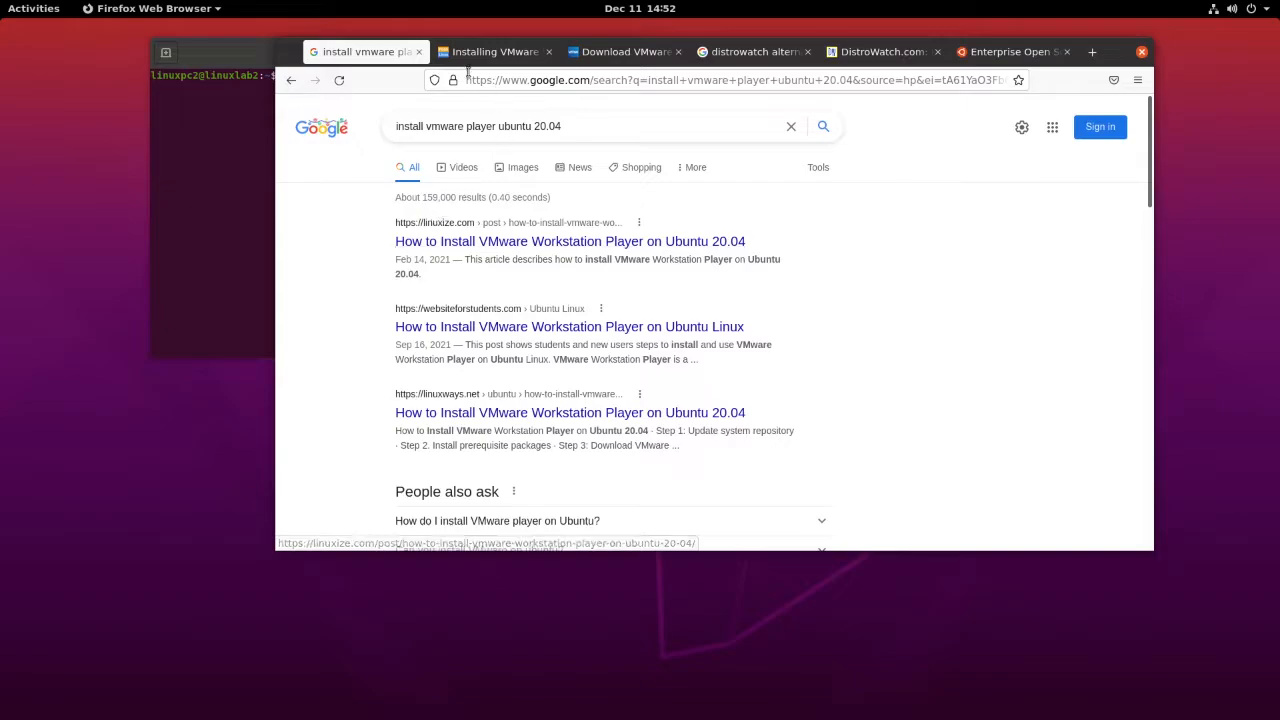
# Move the terminal window farther out from behind the browser, and bring the search results for installing VMware Player on Ubuntu 20.04 forward.
pyautogui.moveTo(217, 55); pyautogui.dragTo(187, 108)
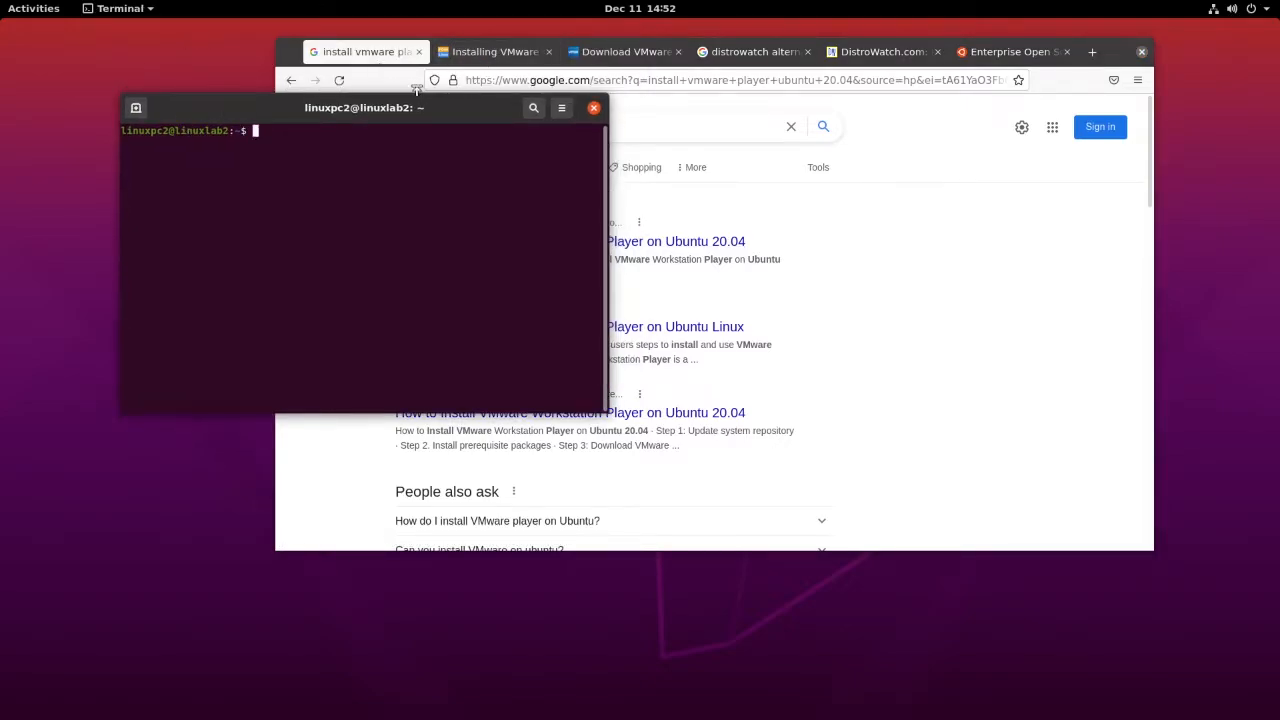
pyautogui.click(366, 70)
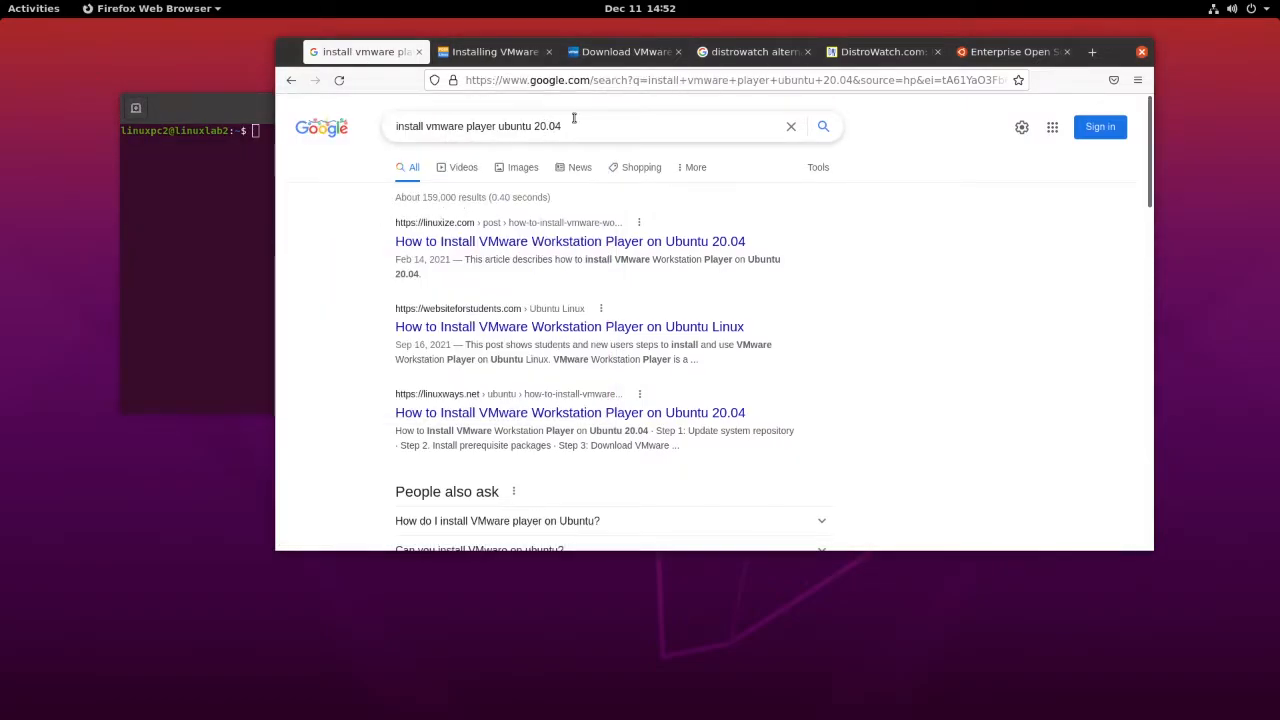
pyautogui.moveTo(574, 118); pyautogui.dragTo(383, 128)
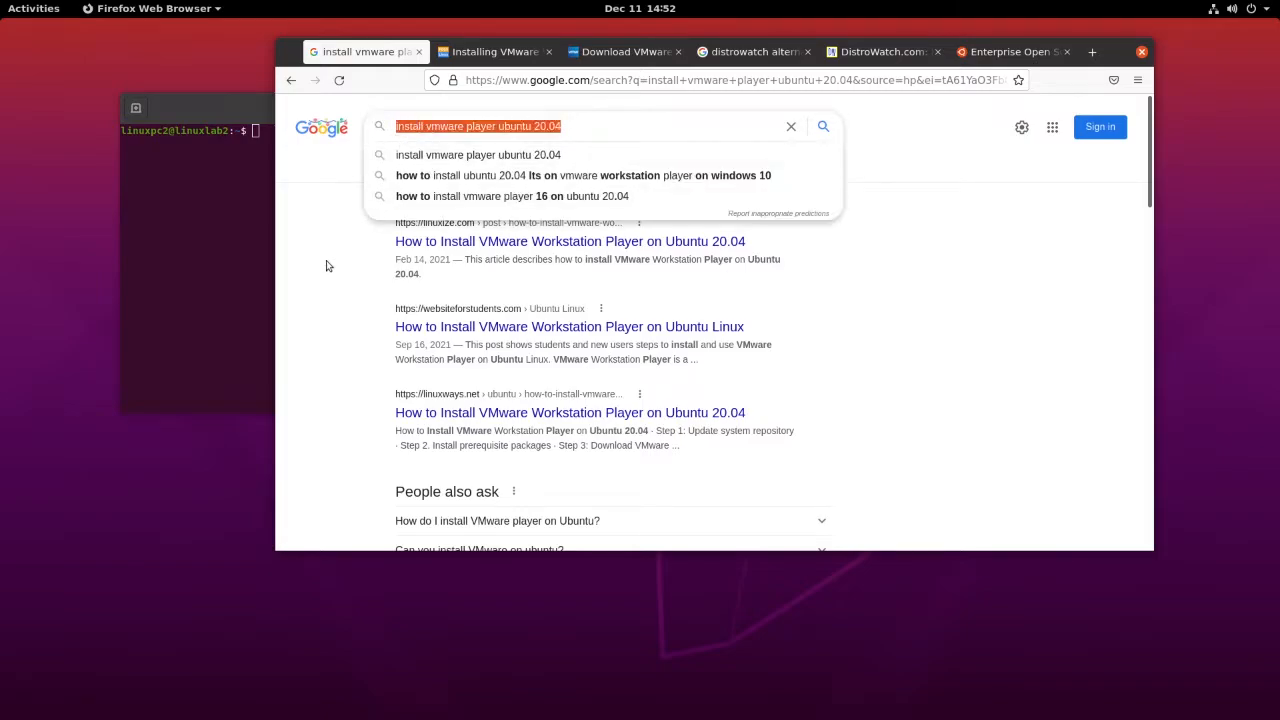
pyautogui.click(318, 287)
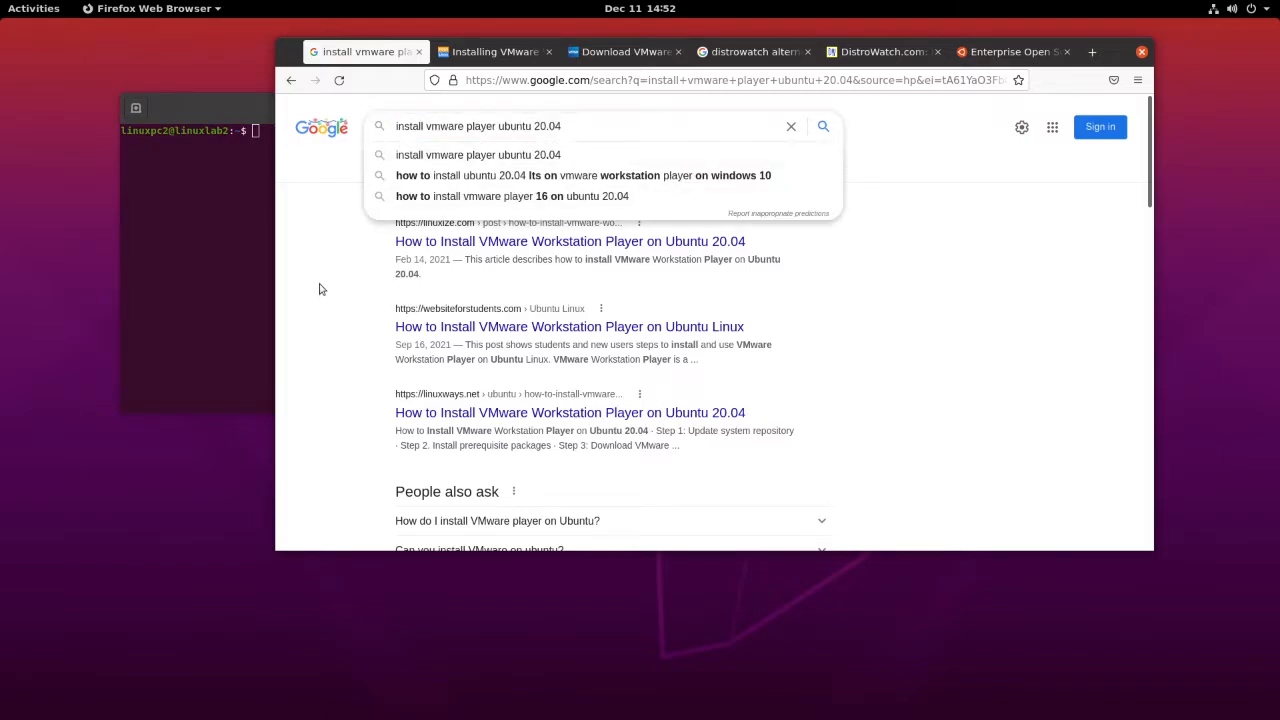
# Open the FOSS Linux installation guide and copy the prerequisite command "sudo apt install build-essential".
pyautogui.click(495, 52)
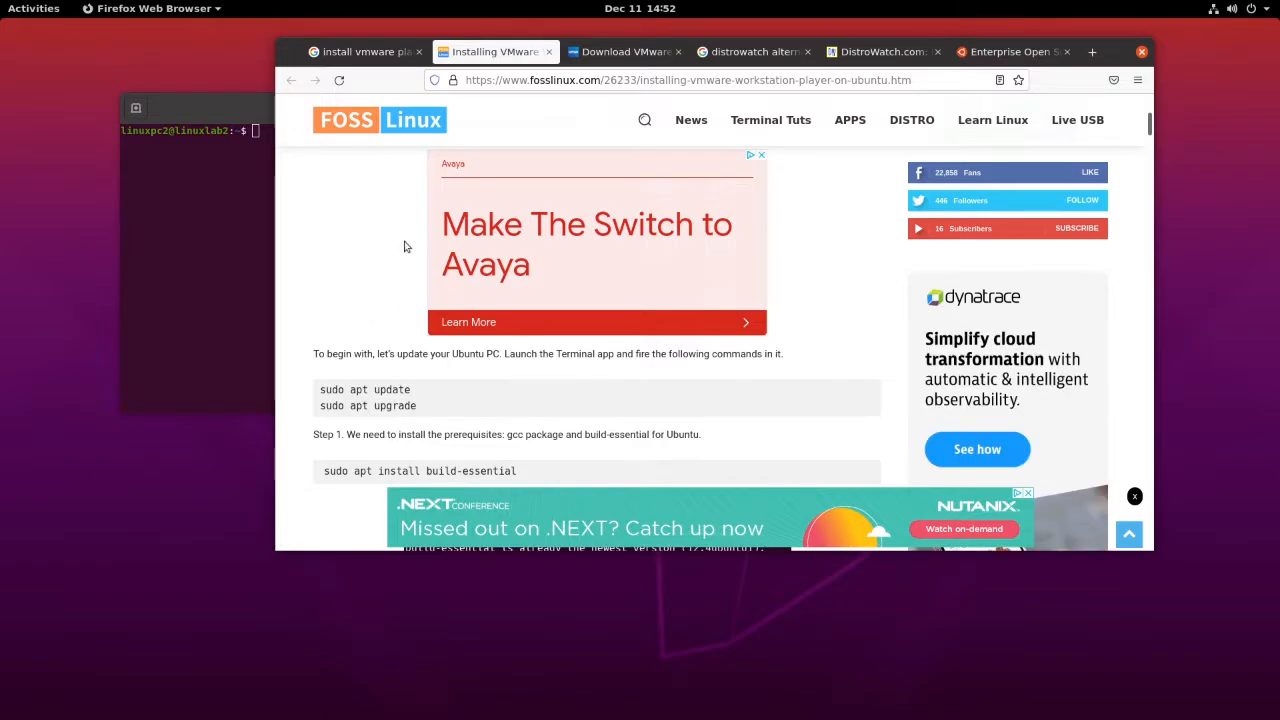
pyautogui.scroll(-2, 363, 249)
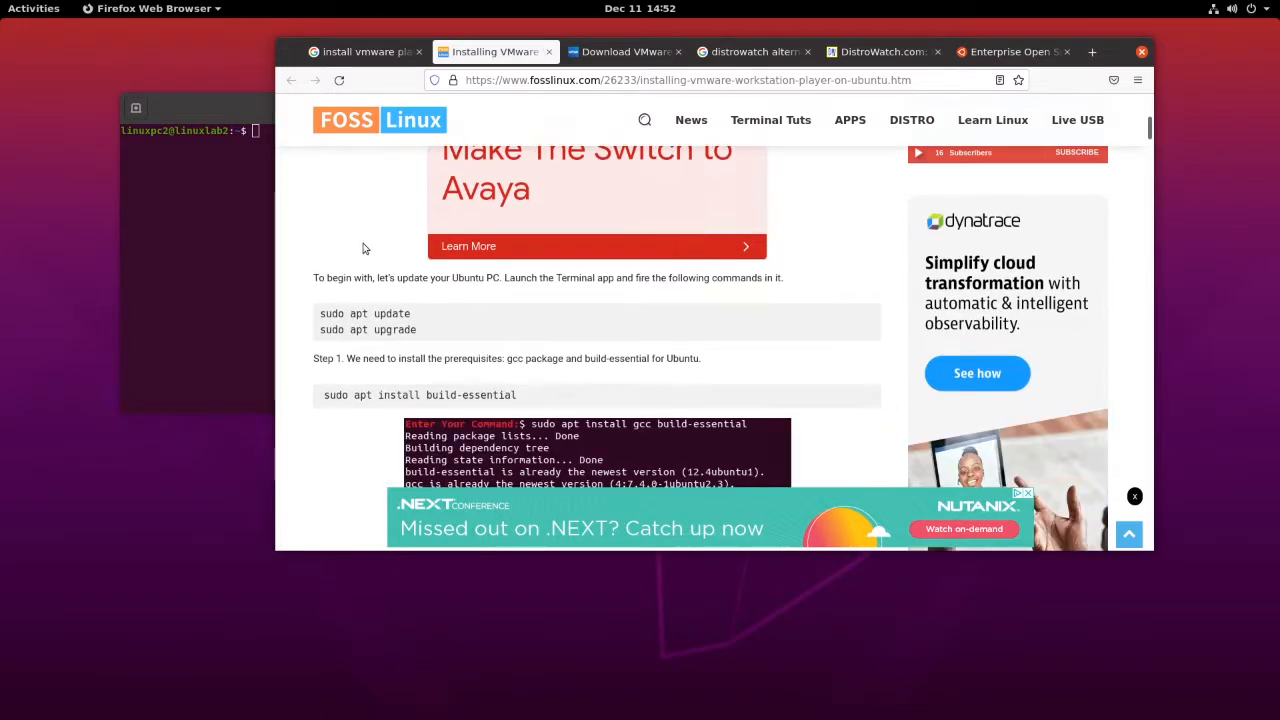
pyautogui.scroll(-2, 363, 249)
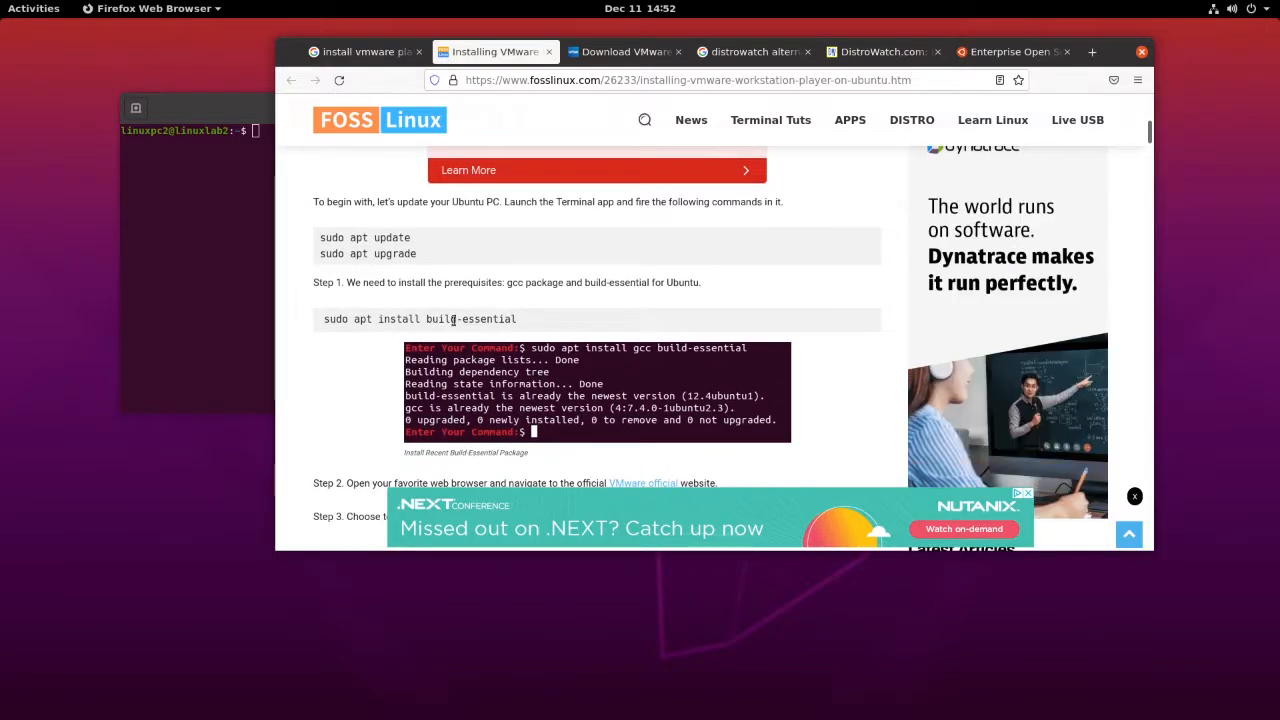
pyautogui.moveTo(517, 319); pyautogui.dragTo(321, 320)
pyautogui.hotkey('ctrl', 'c')
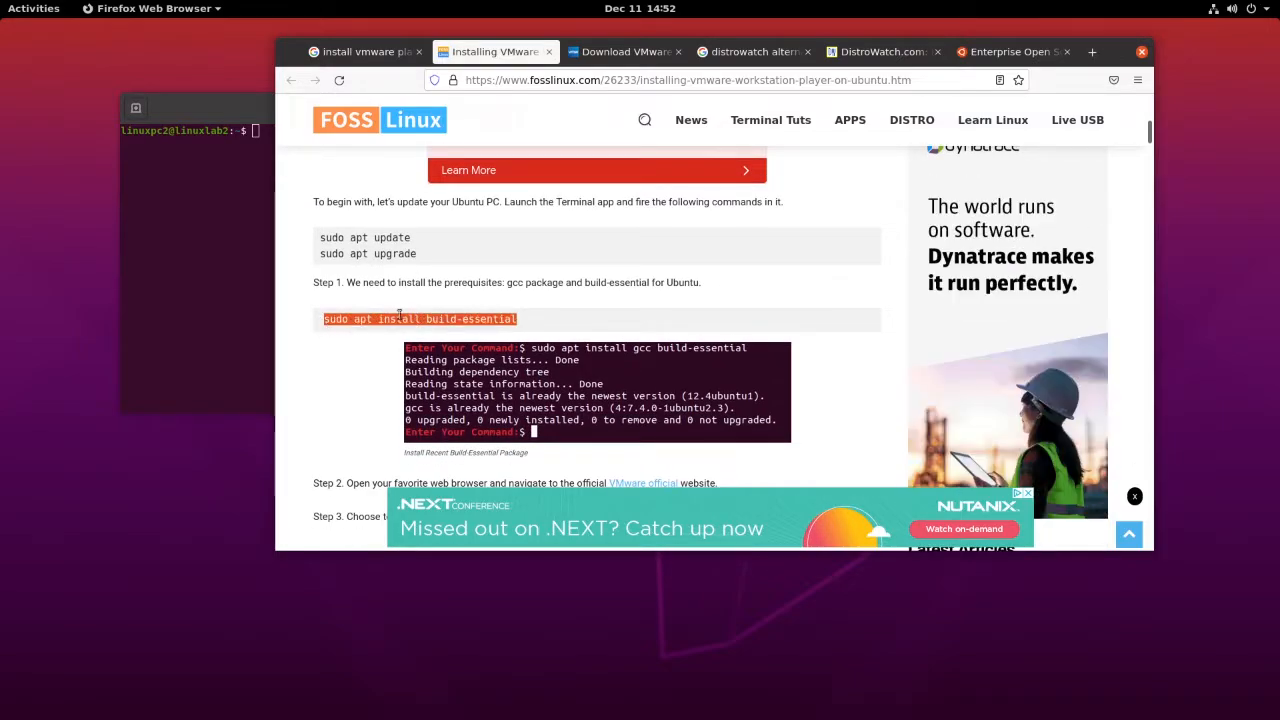
# Switch to the terminal, run the copied command "sudo apt install build-essential" and enter the sudo password.
pyautogui.click(263, 189)
pyautogui.rightClick(278, 154)
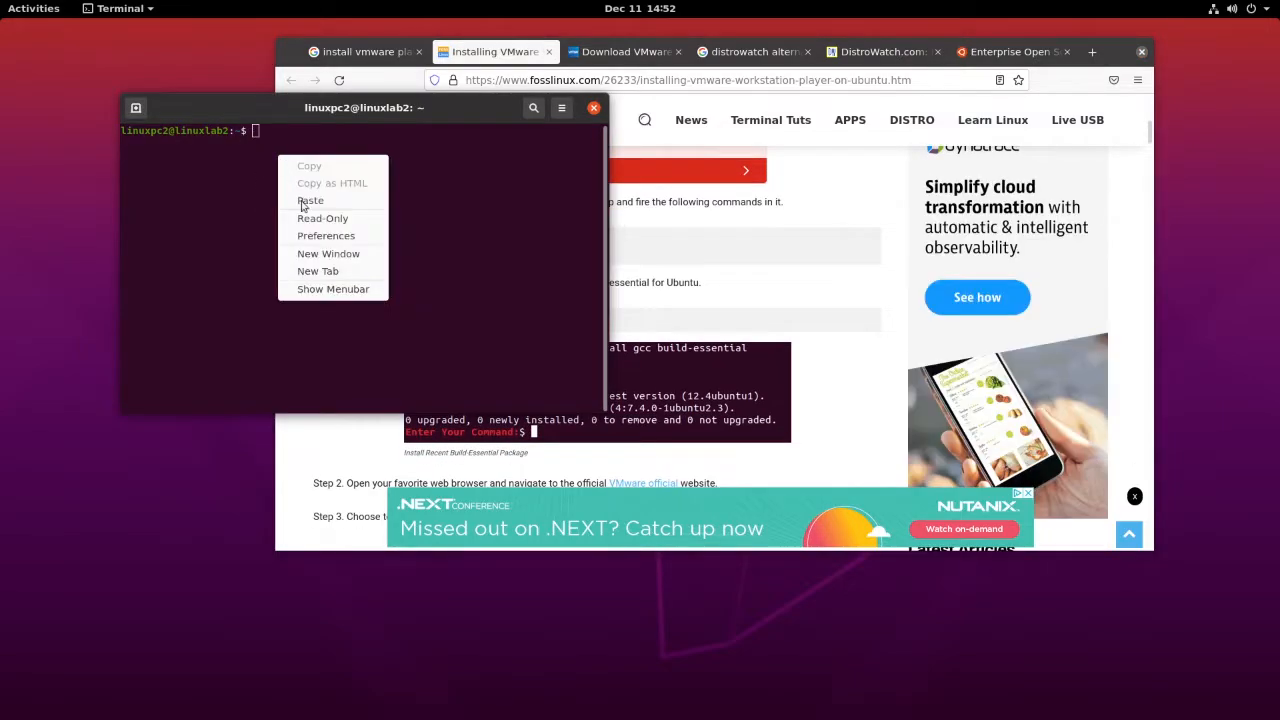
pyautogui.click(310, 204)
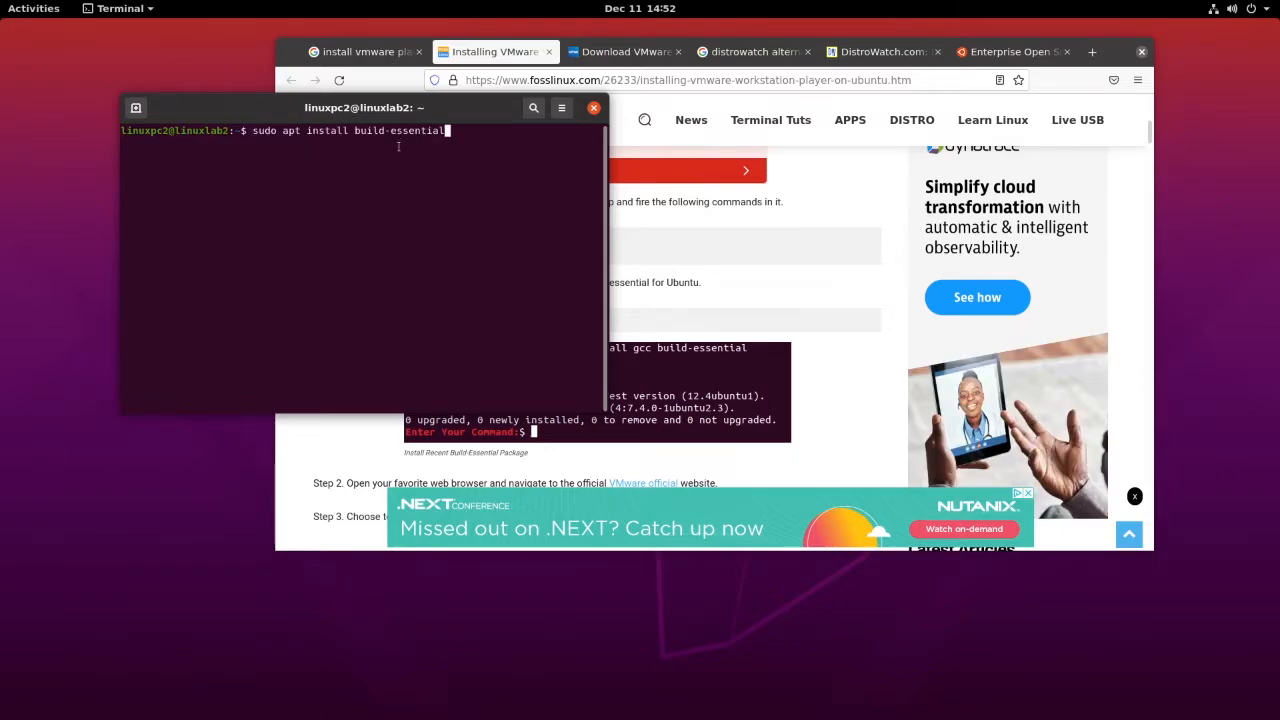
pyautogui.press('Return')
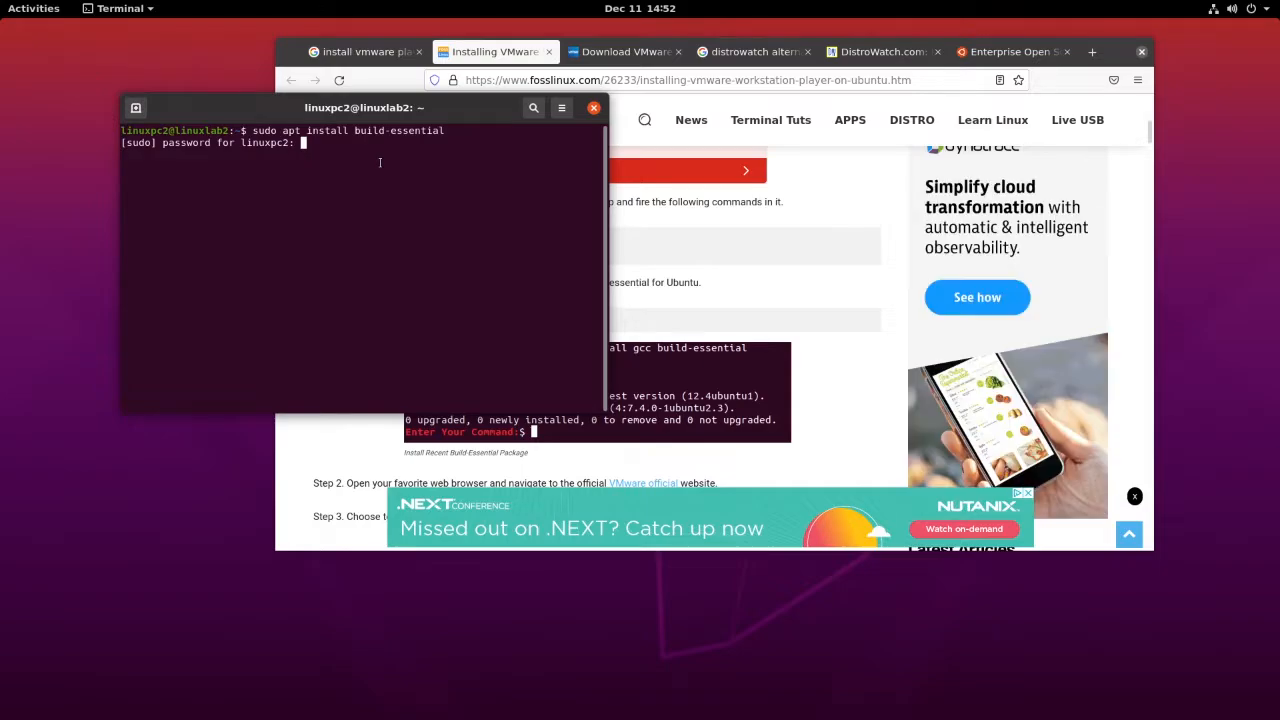
pyautogui.press('Return')
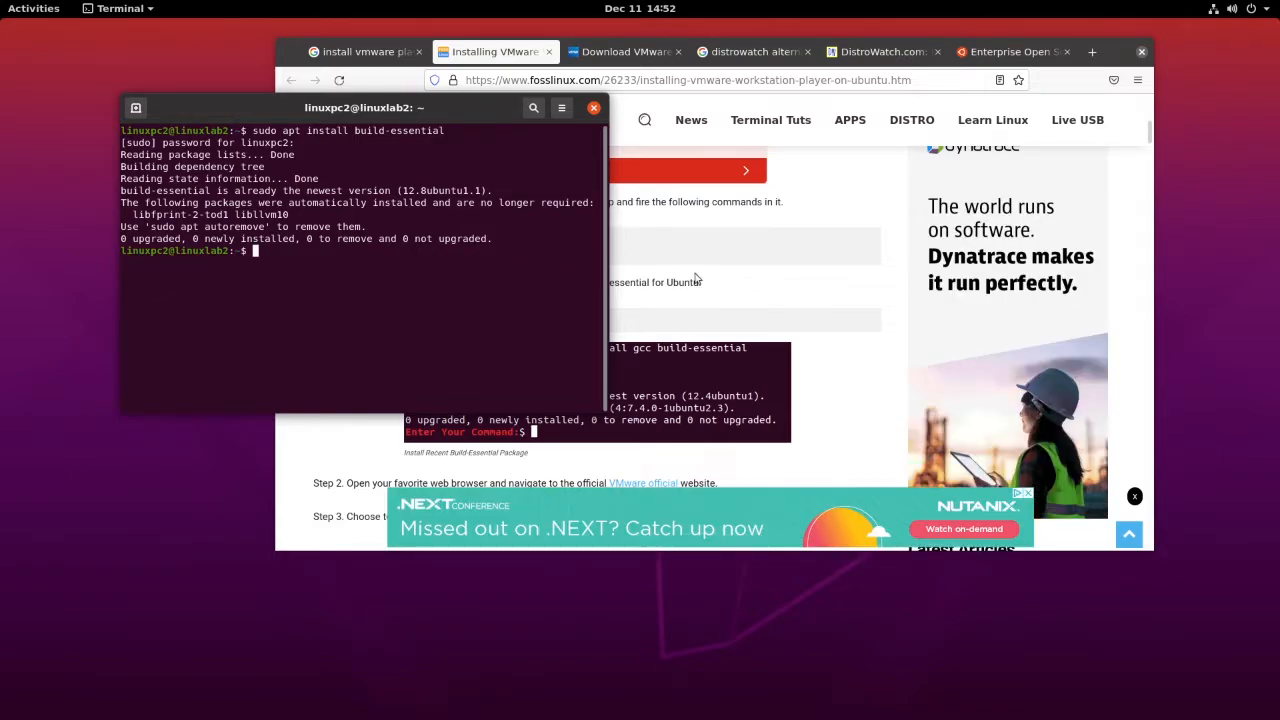
# Switch to the browser and download Workstation 16.0 Player for Linux from the VMware page, saving the bundle file.
pyautogui.click(636, 277)
pyautogui.scroll(-5, 636, 277)
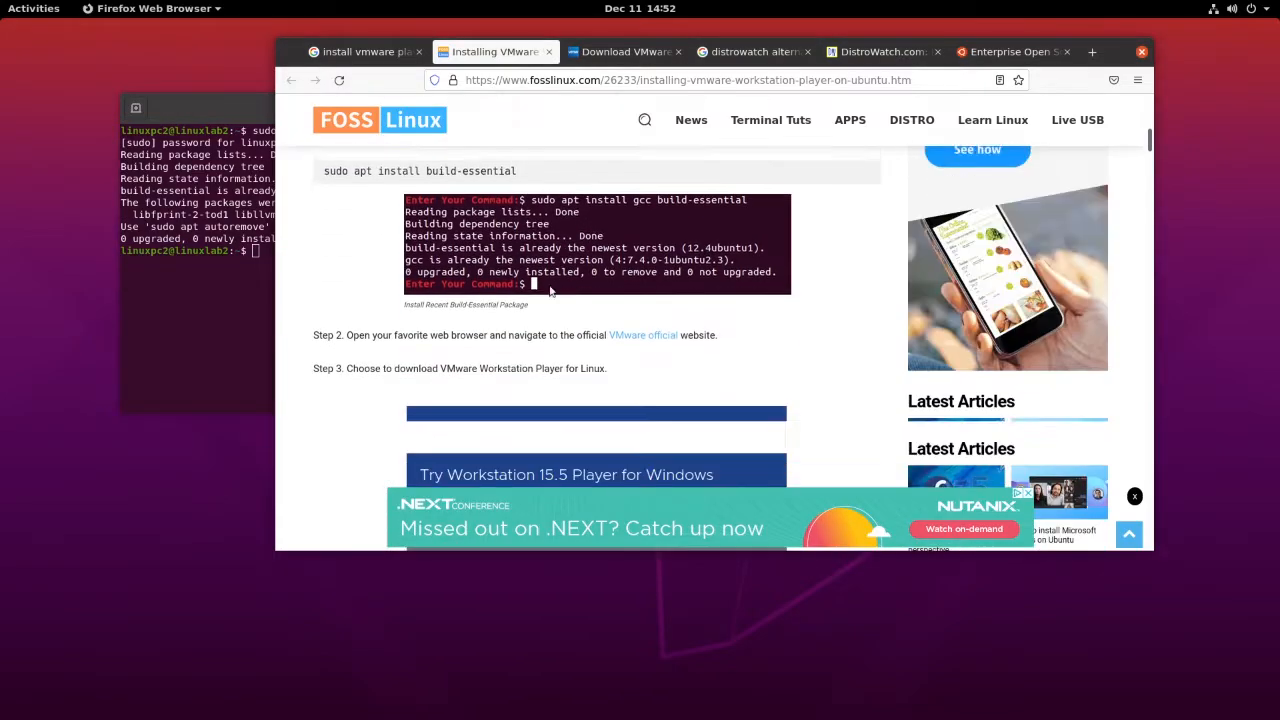
pyautogui.scroll(-1, 588, 210)
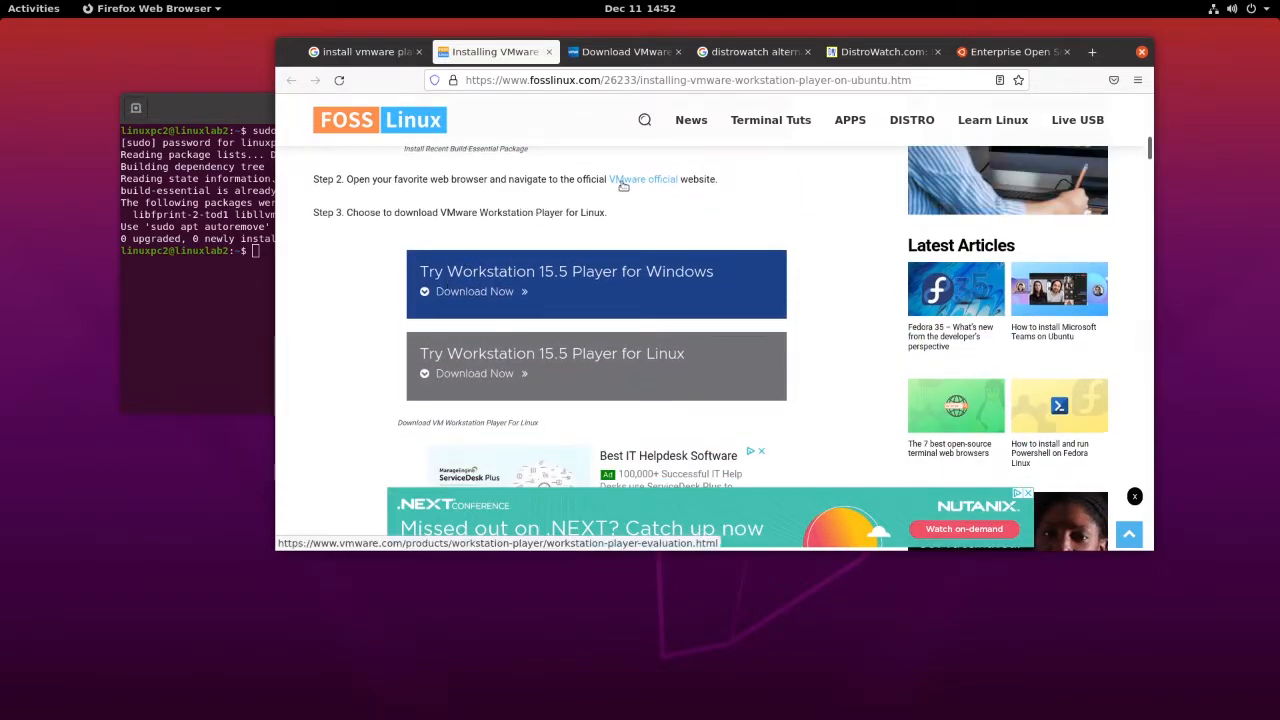
pyautogui.click(625, 51)
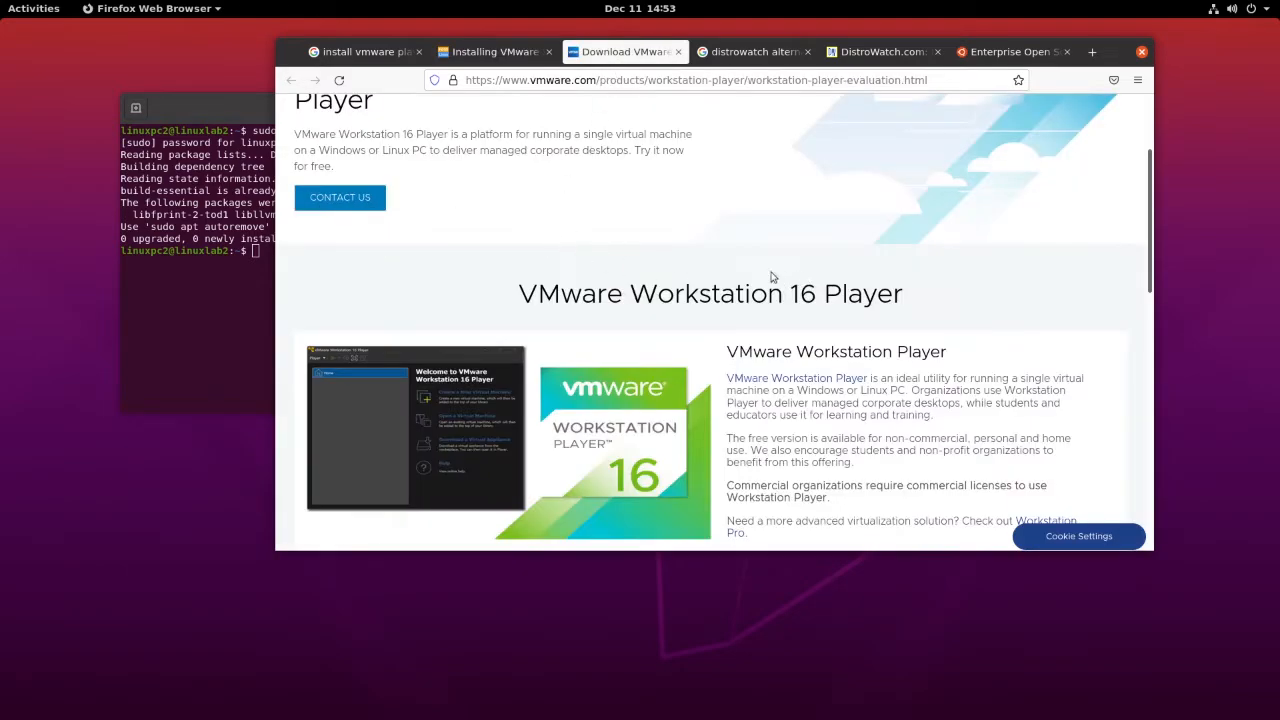
pyautogui.scroll(-3, 531, 270)
pyautogui.scroll(-3, 531, 270)
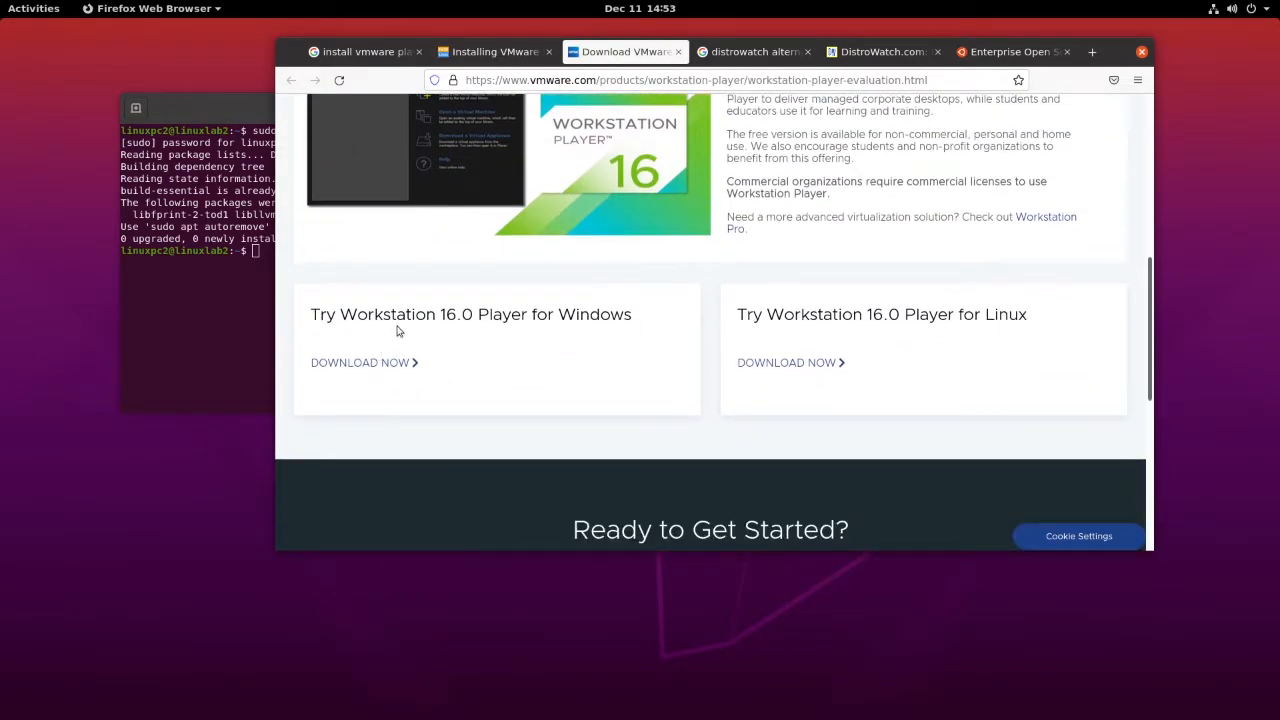
pyautogui.click(774, 365)
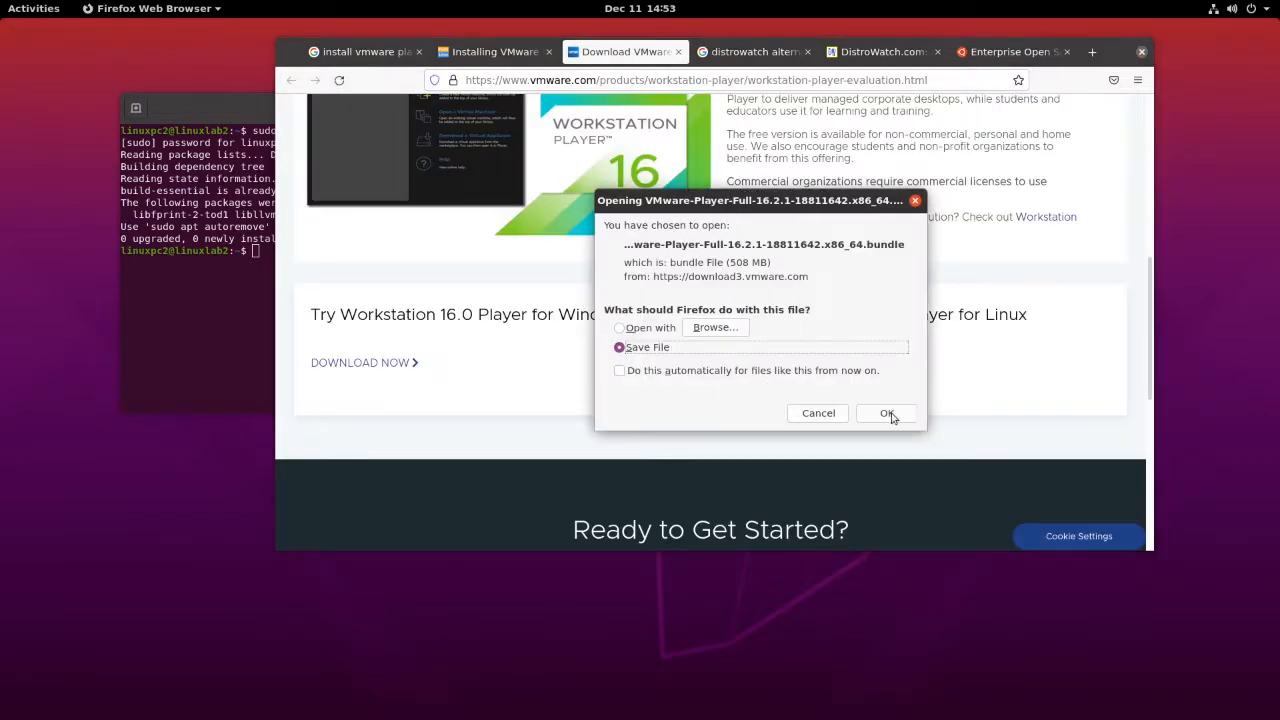
pyautogui.press('Return')
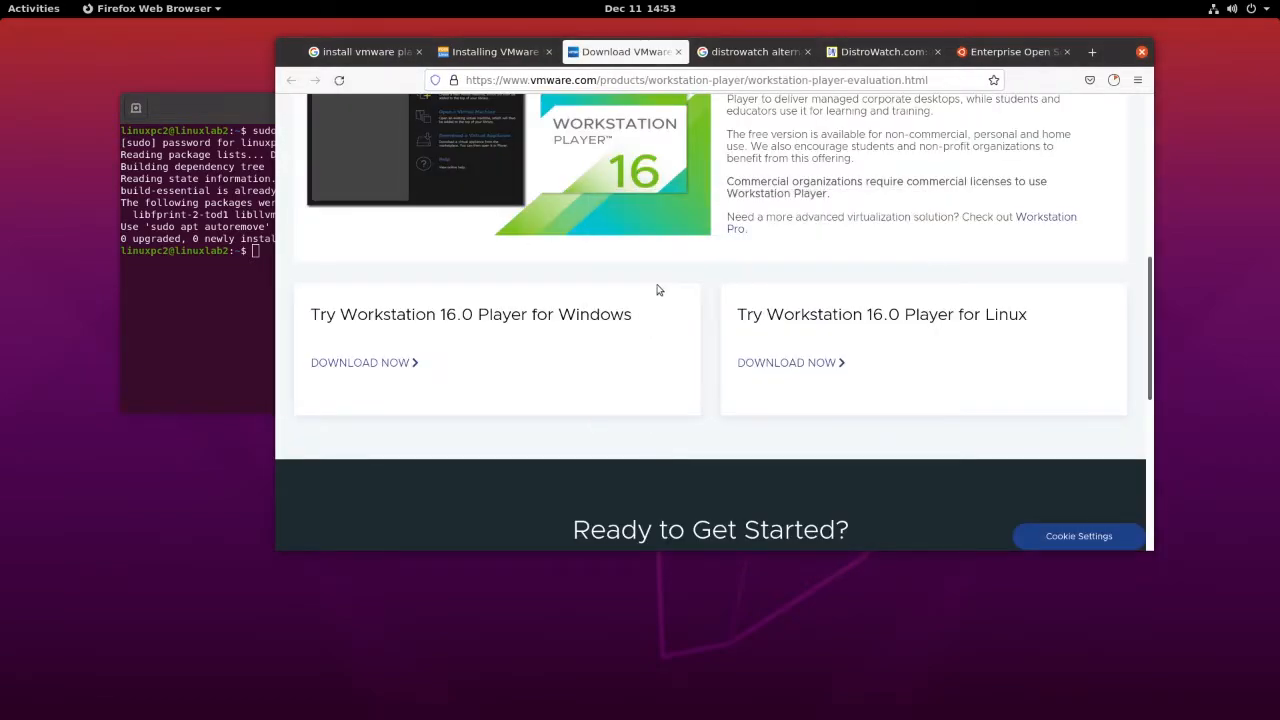
# Follow the FOSS Linux guide's Step 6: change to the Downloads directory in the terminal and list its files.
pyautogui.click(498, 55)
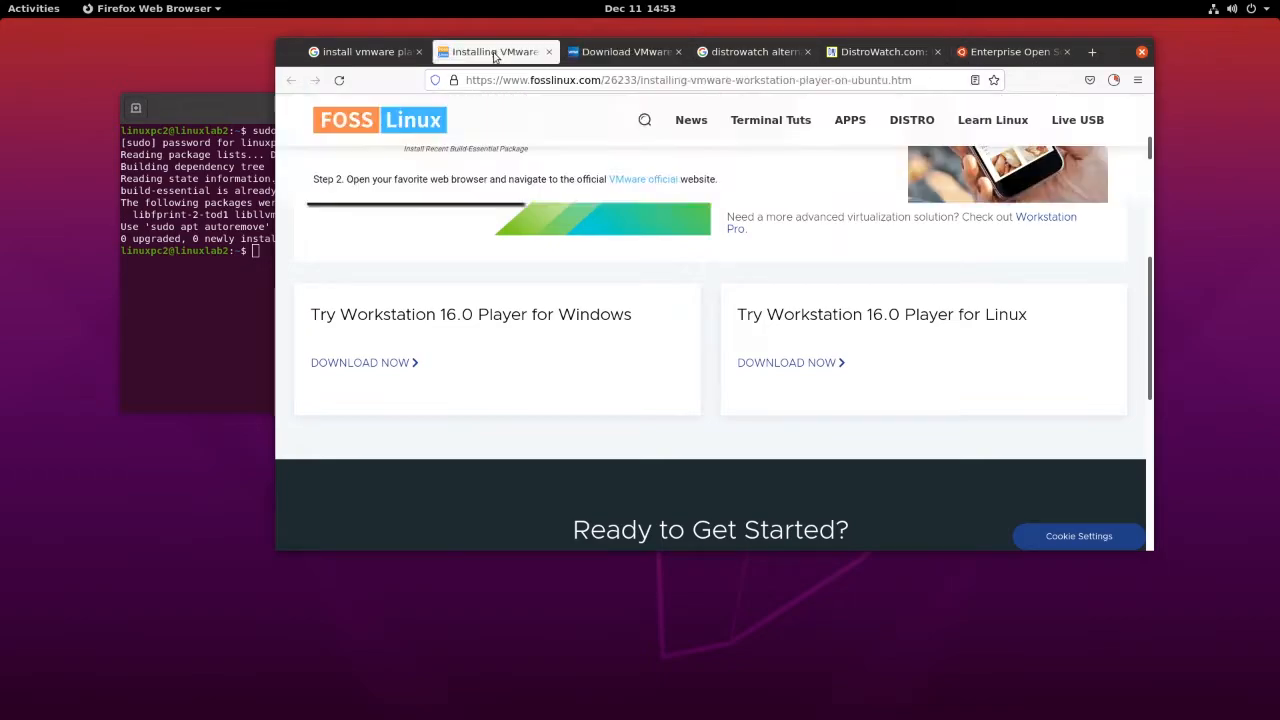
pyautogui.scroll(-5, 433, 343)
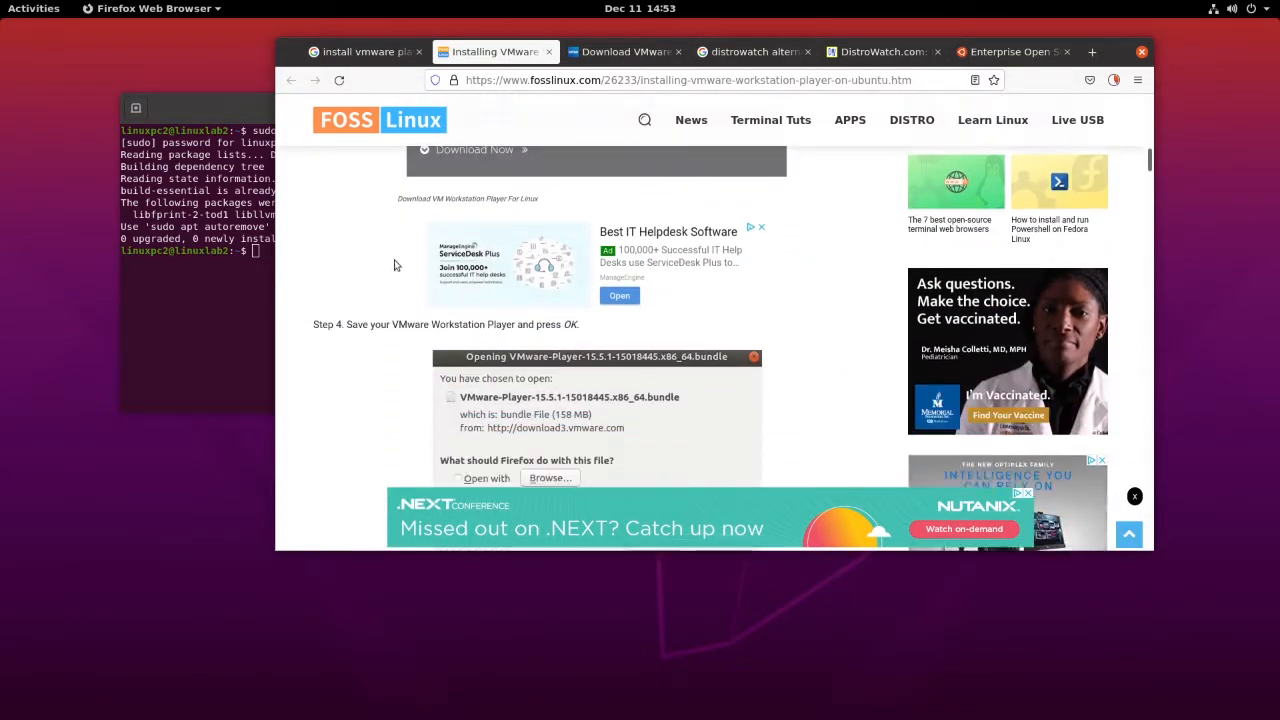
pyautogui.scroll(-6, 433, 343)
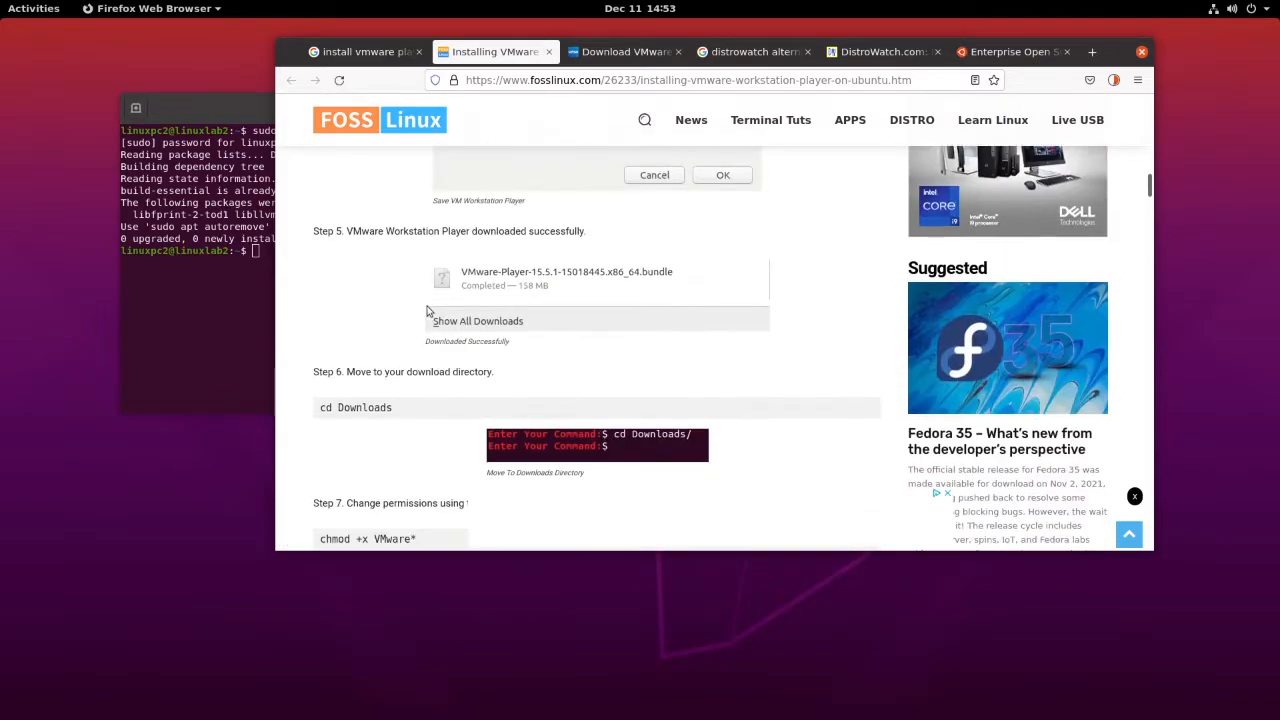
pyautogui.scroll(-2, 376, 305)
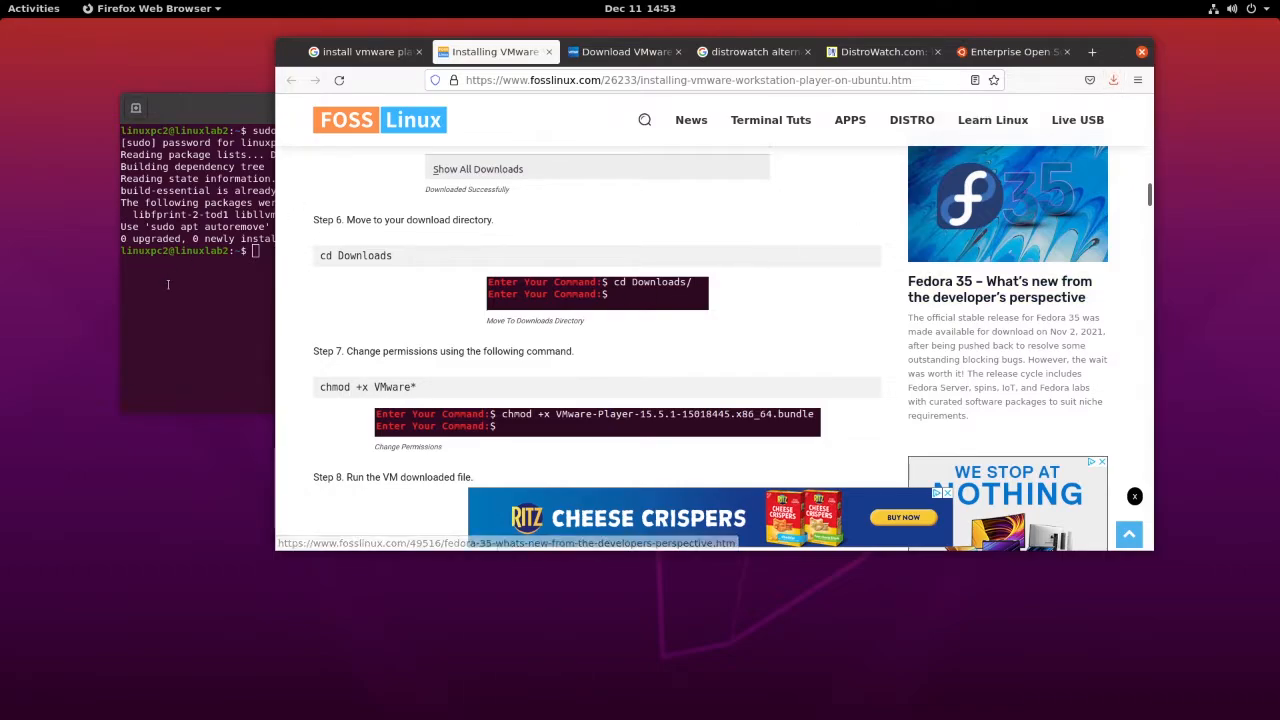
pyautogui.click(200, 274)
pyautogui.write('cd ')
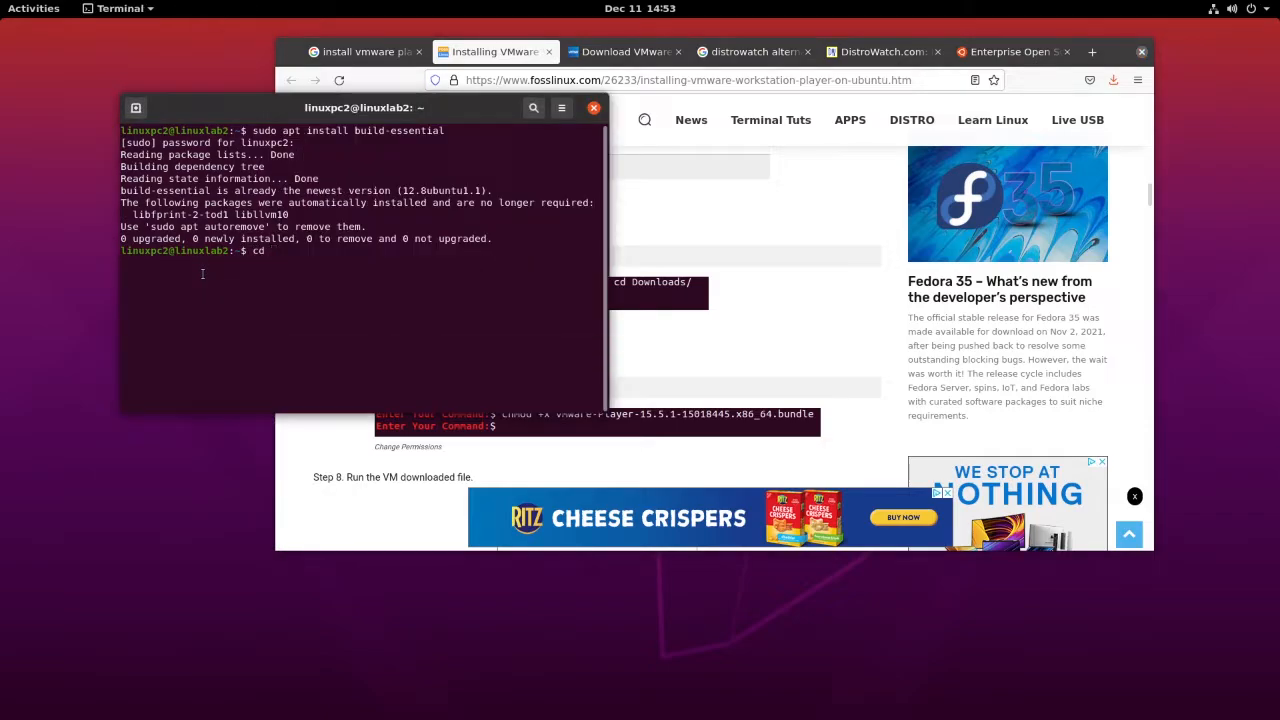
pyautogui.write('Dow')
pyautogui.press('Tab')
pyautogui.press('Return')
pyautogui.write('ls')
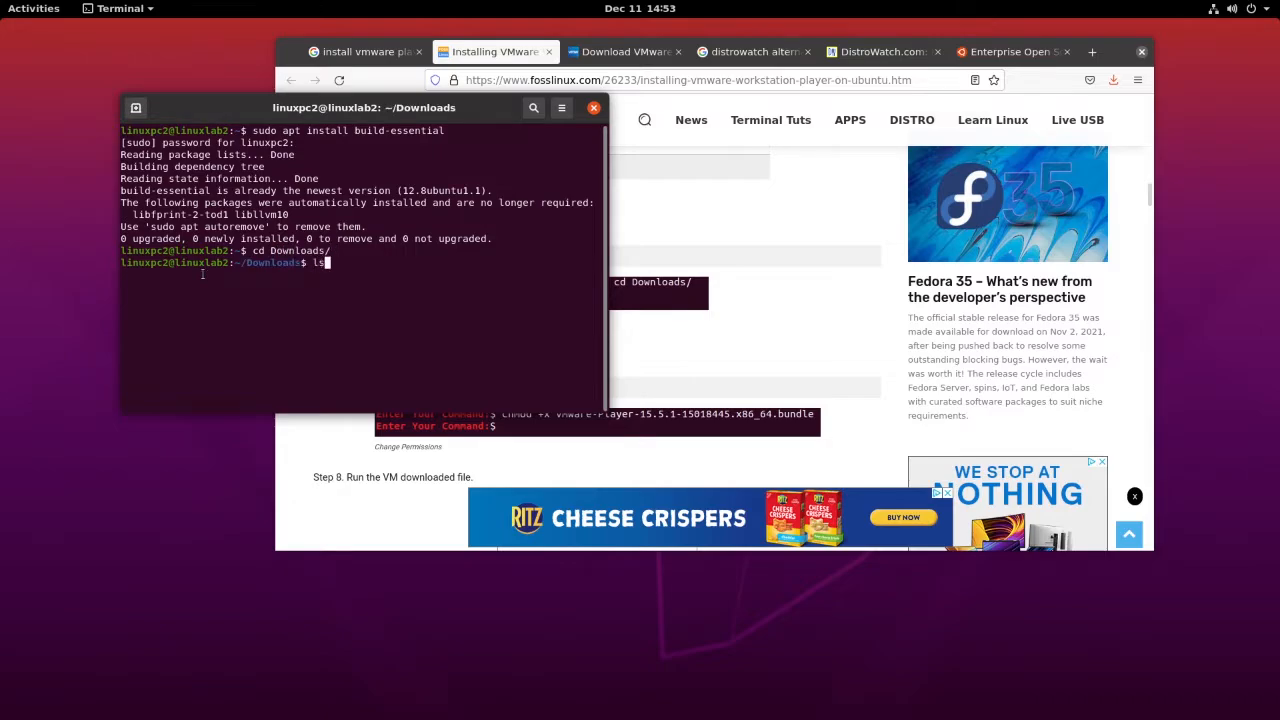
pyautogui.press('Return')
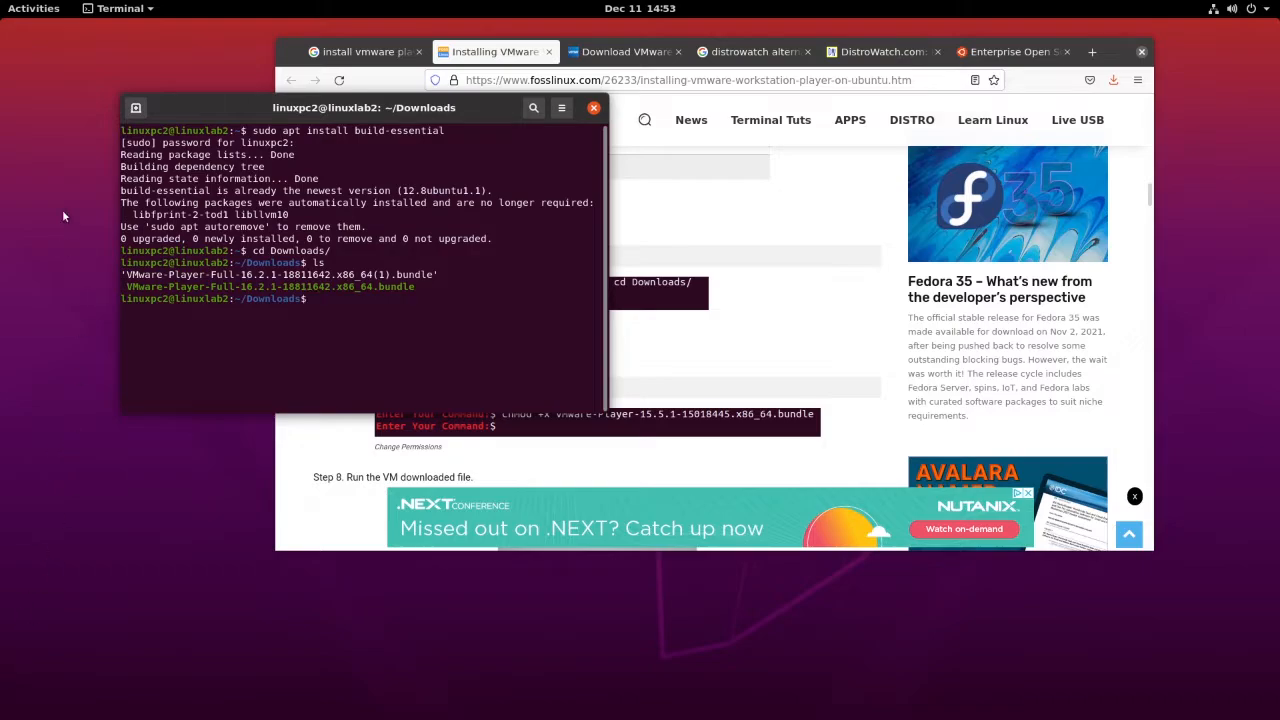
# Switch to Files, open the Downloads folder and compare the two VMware-Player bundle files.
pyautogui.click(30, 8)
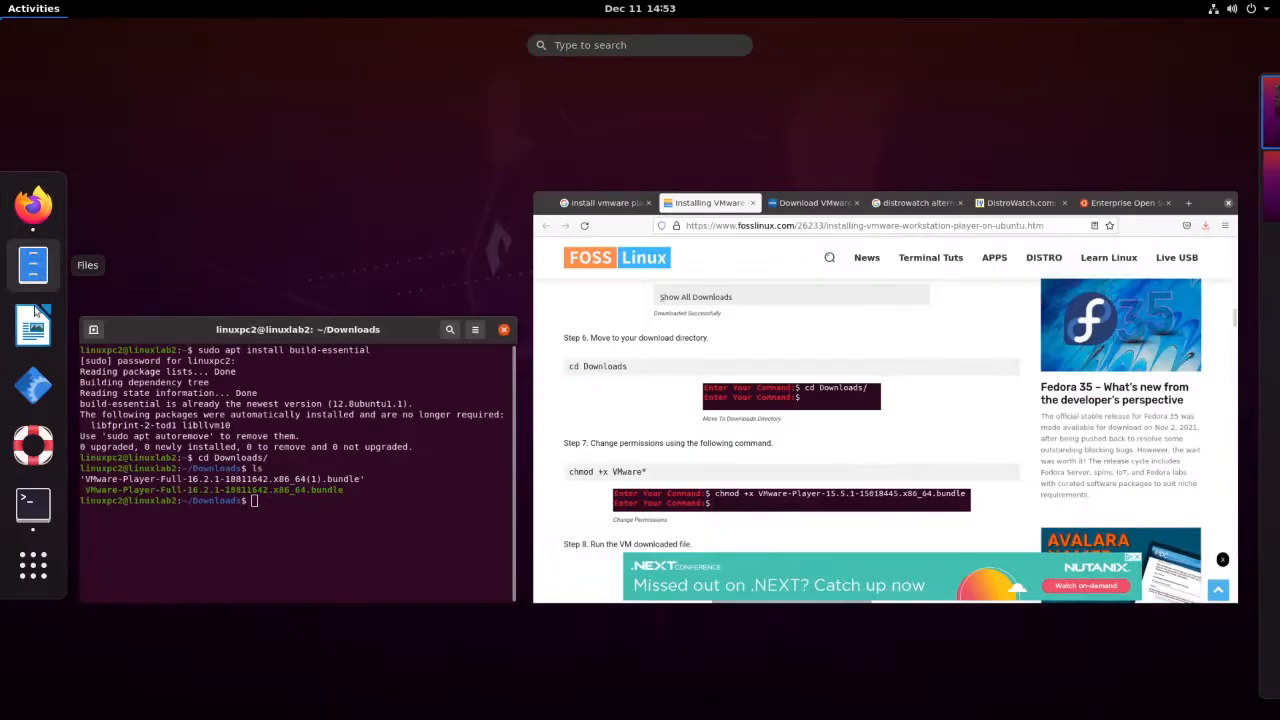
pyautogui.click(34, 268)
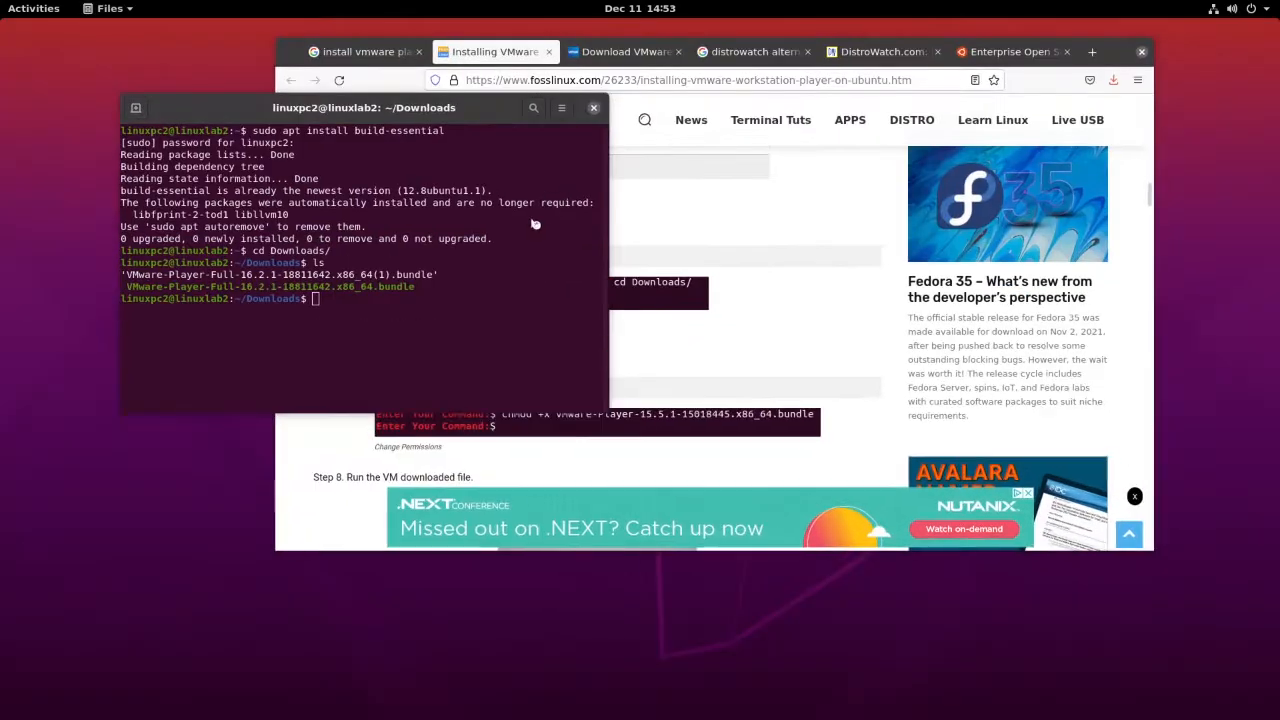
pyautogui.doubleClick(420, 95)
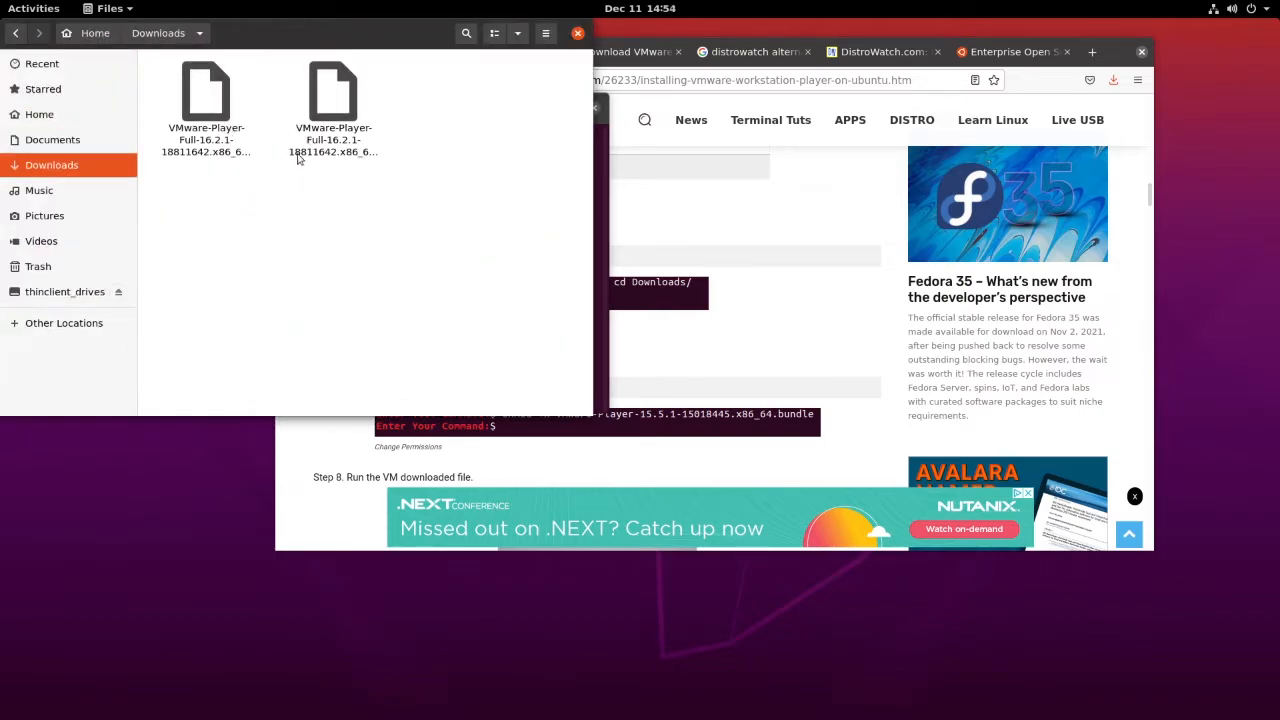
pyautogui.click(333, 141)
pyautogui.click(217, 137)
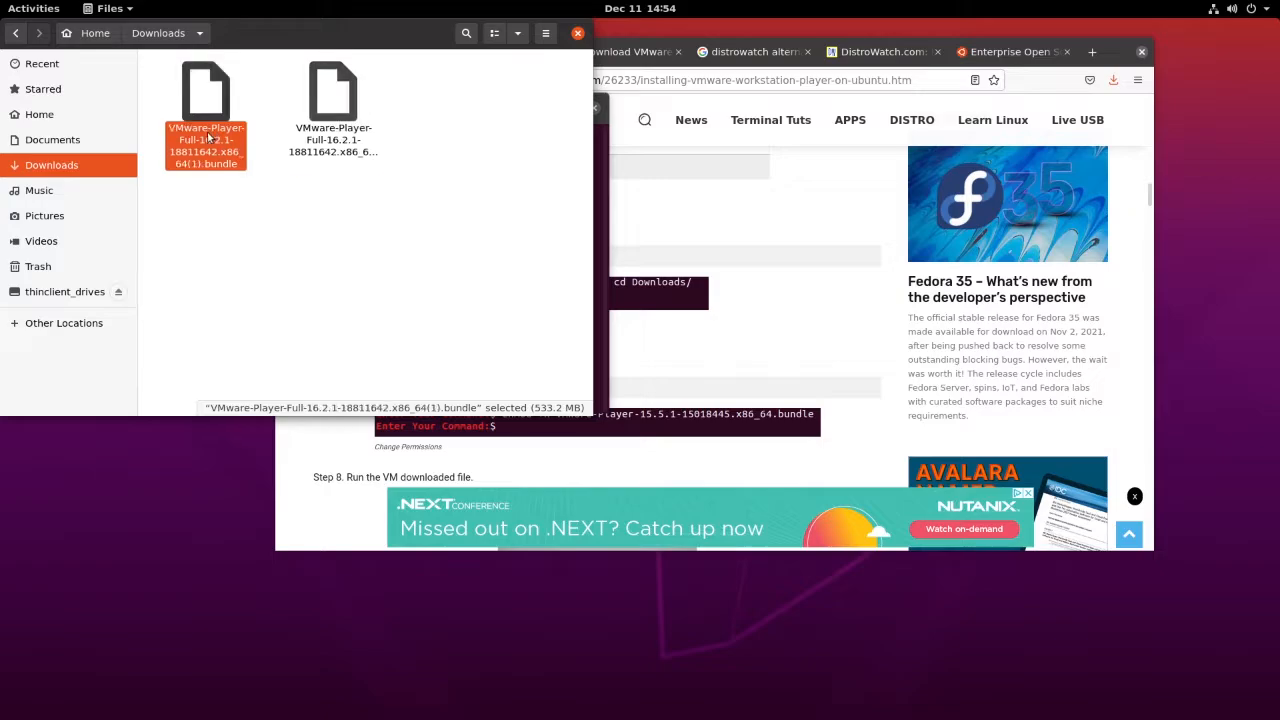
pyautogui.click(352, 115)
pyautogui.click(229, 115)
# Check the execute permission of VMware-Player-Full-16.2.1-18811642.x86_64.bundle, and close its properties and Files.
pyautogui.click(335, 112)
pyautogui.rightClick(335, 112)
pyautogui.click(380, 316)
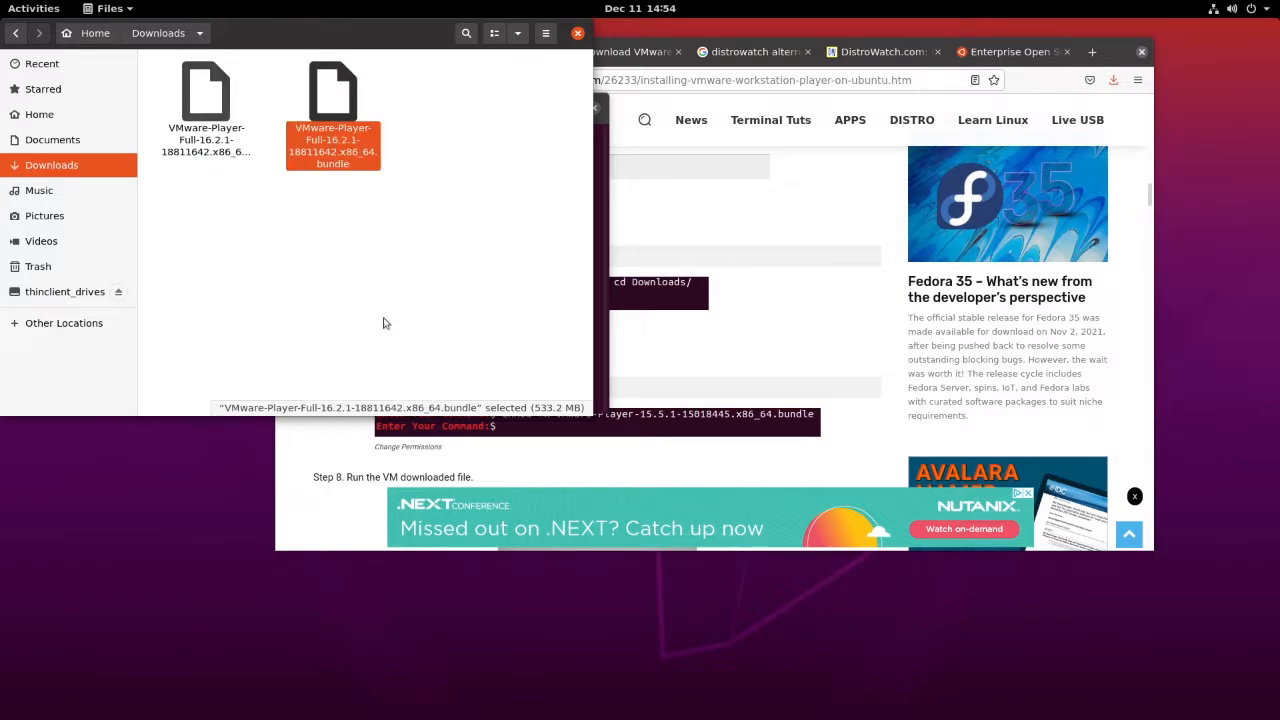
pyautogui.click(278, 96)
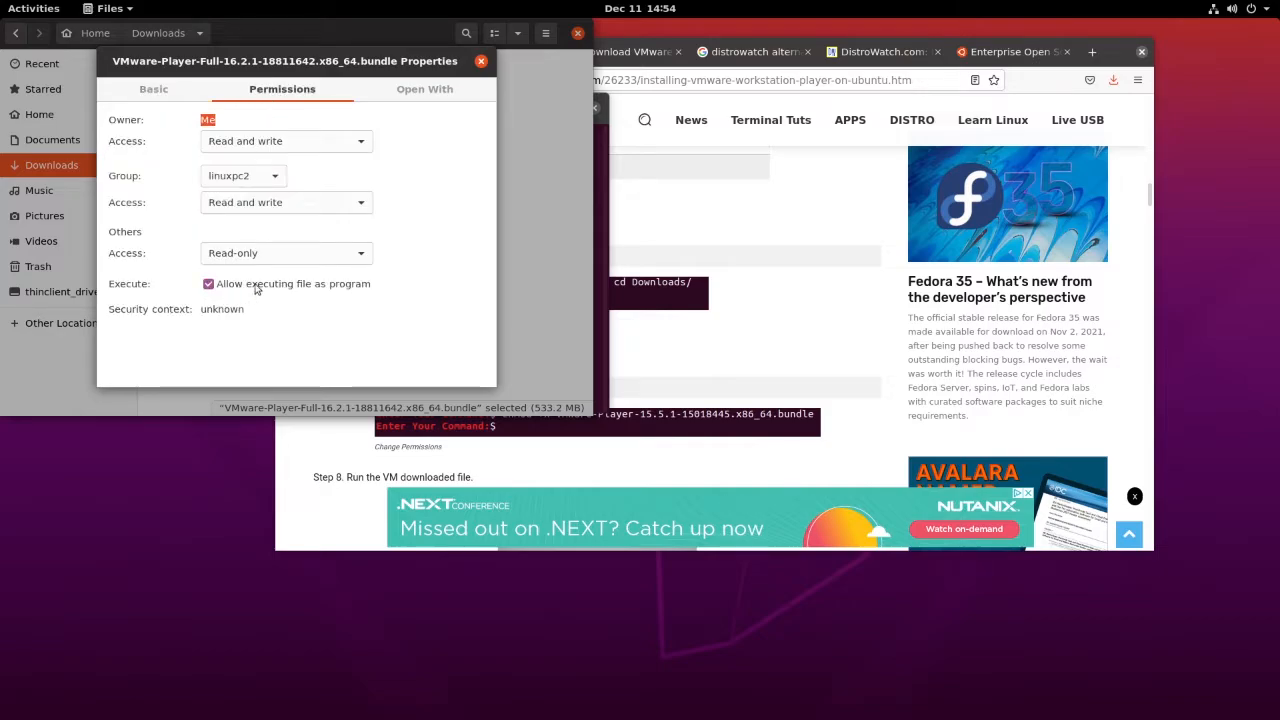
pyautogui.click(481, 62)
pyautogui.click(577, 33)
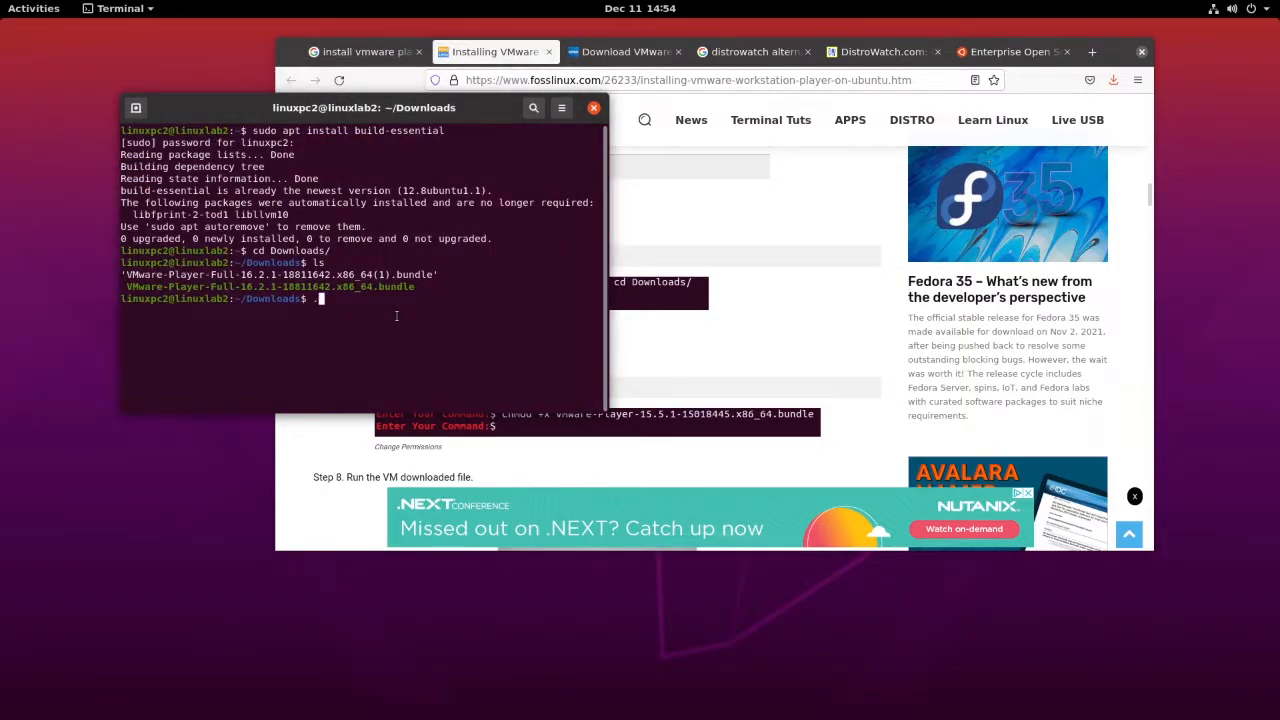
# Try to run the downloaded VMware-Player-Full-16.2.1-18811642.x86_64.bundle installer from the Downloads directory in the terminal.
pyautogui.write('/VM')
pyautogui.press('Left')
pyautogui.press('Left')
pyautogui.write('/')
pyautogui.press('Tab')
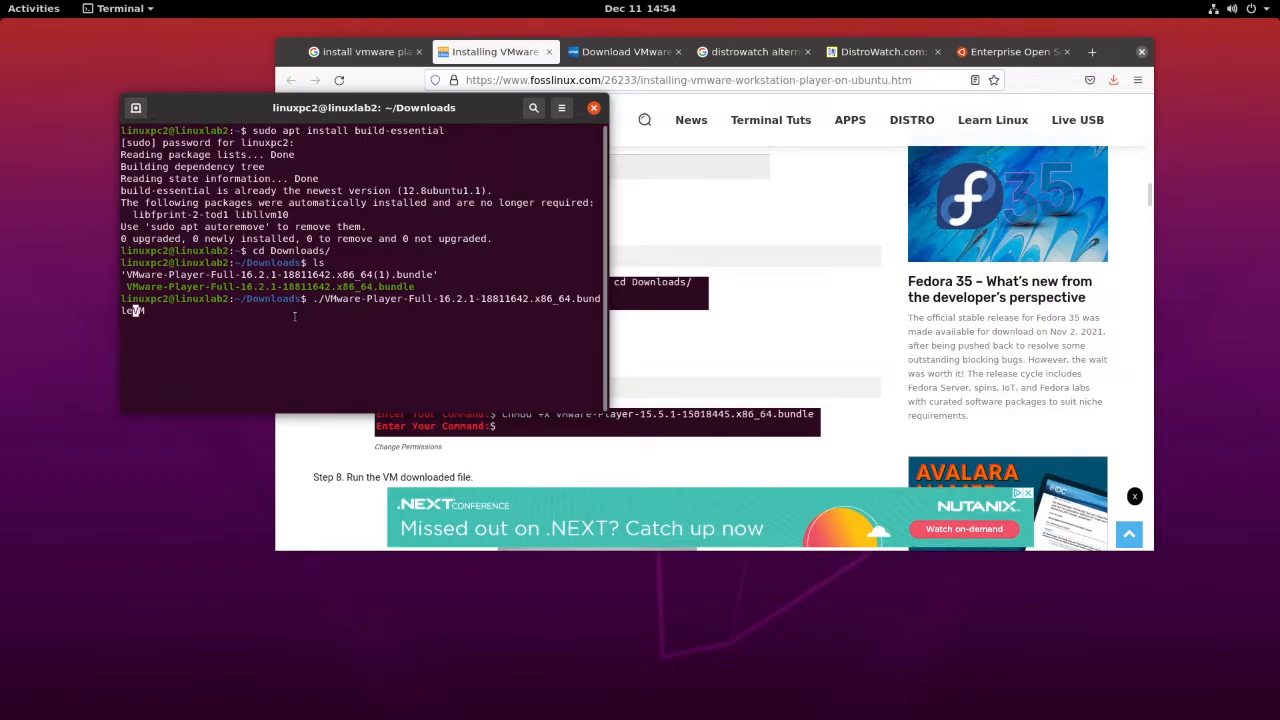
pyautogui.moveTo(379, 289); pyautogui.dragTo(348, 288)
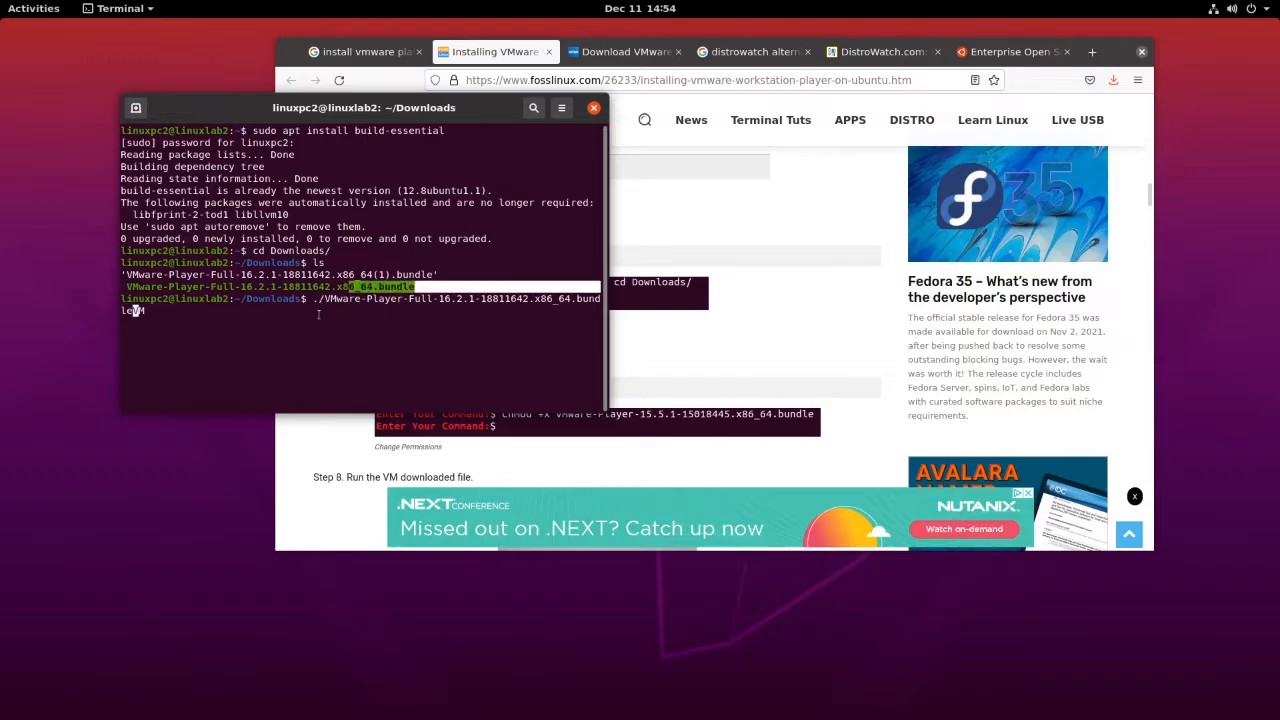
pyautogui.click(316, 316)
pyautogui.press('Return')
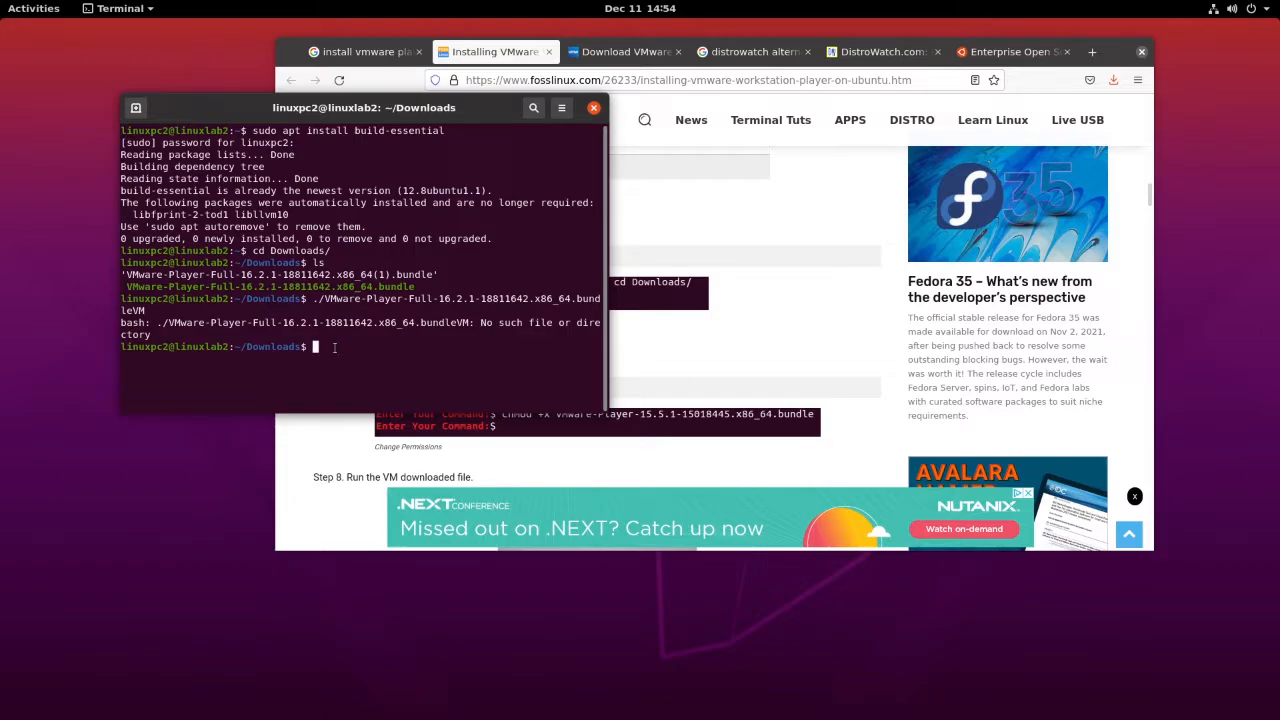
# Try to run VMware-Player-Full-16.2.1-18811642.x86_64.bundle again in the terminal without root privileges.
pyautogui.write('./VM')
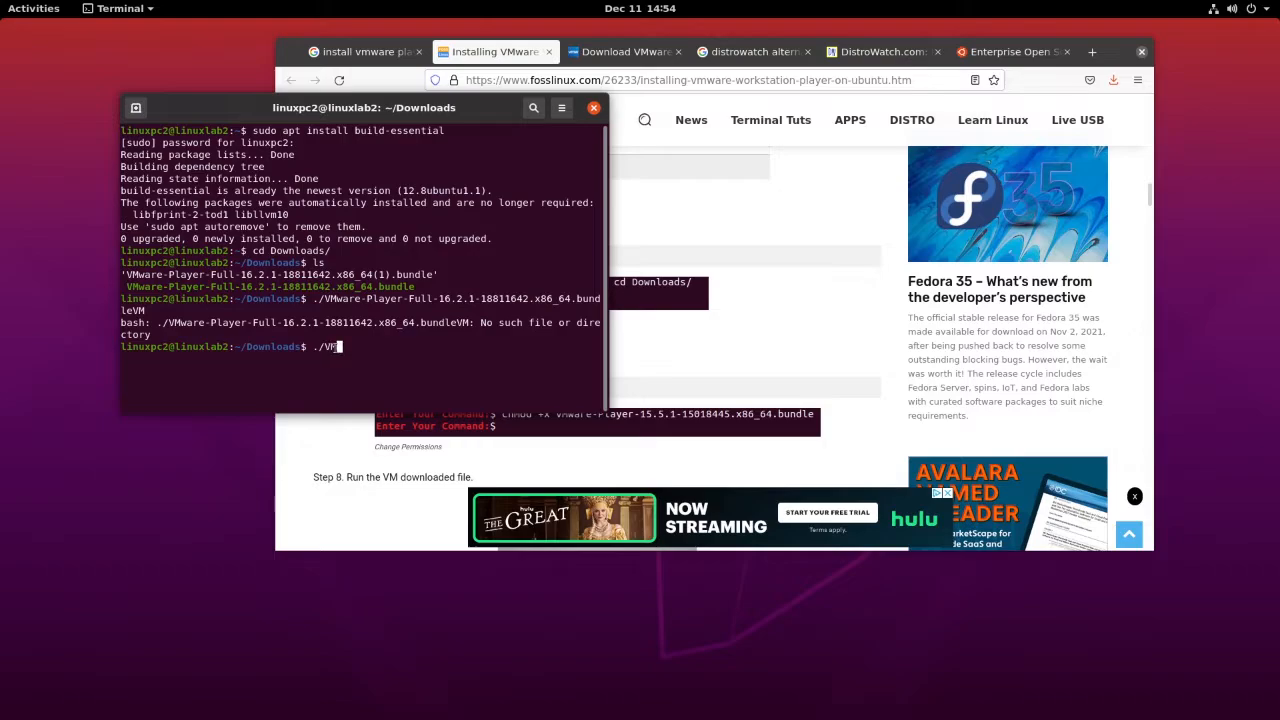
pyautogui.press('Tab')
pyautogui.write('.')
pyautogui.press('Tab')
pyautogui.press('Return')
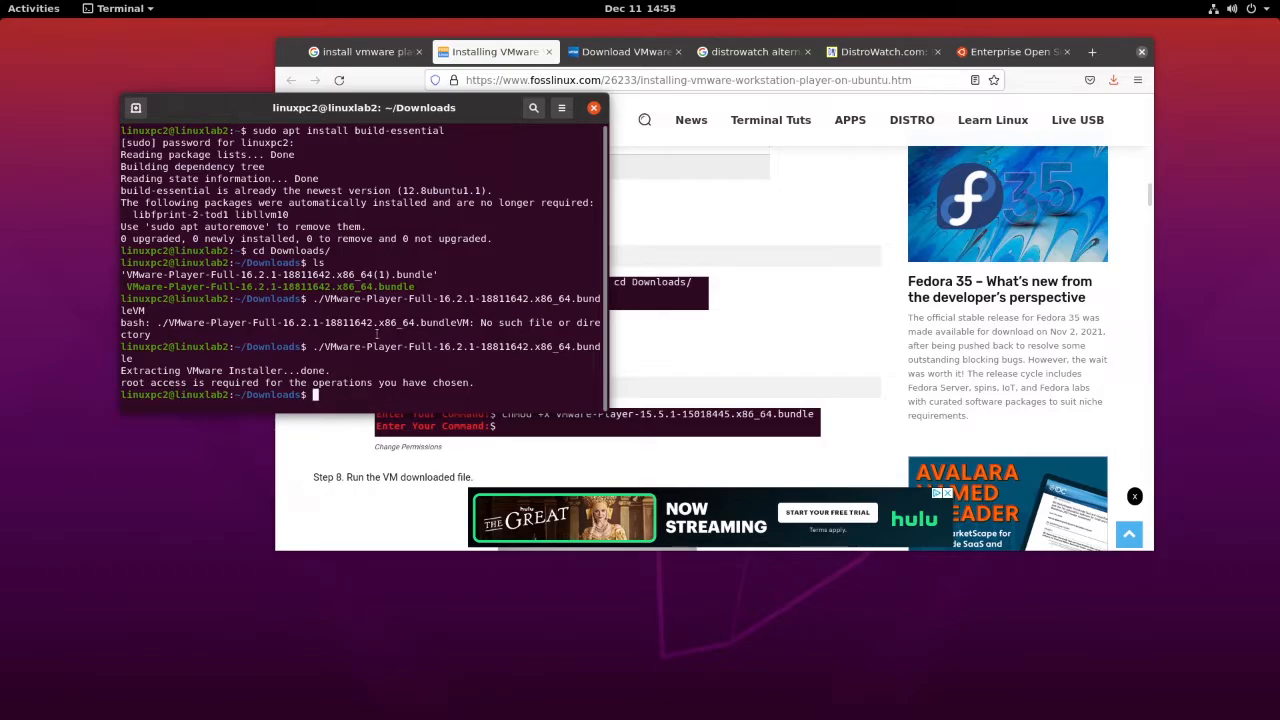
# Open a root shell with sudo -s and run VMware-Player-Full-16.2.1-18811642.x86_64.bundle from the Downloads directory.
pyautogui.write('sudo -s')
pyautogui.press('Return')
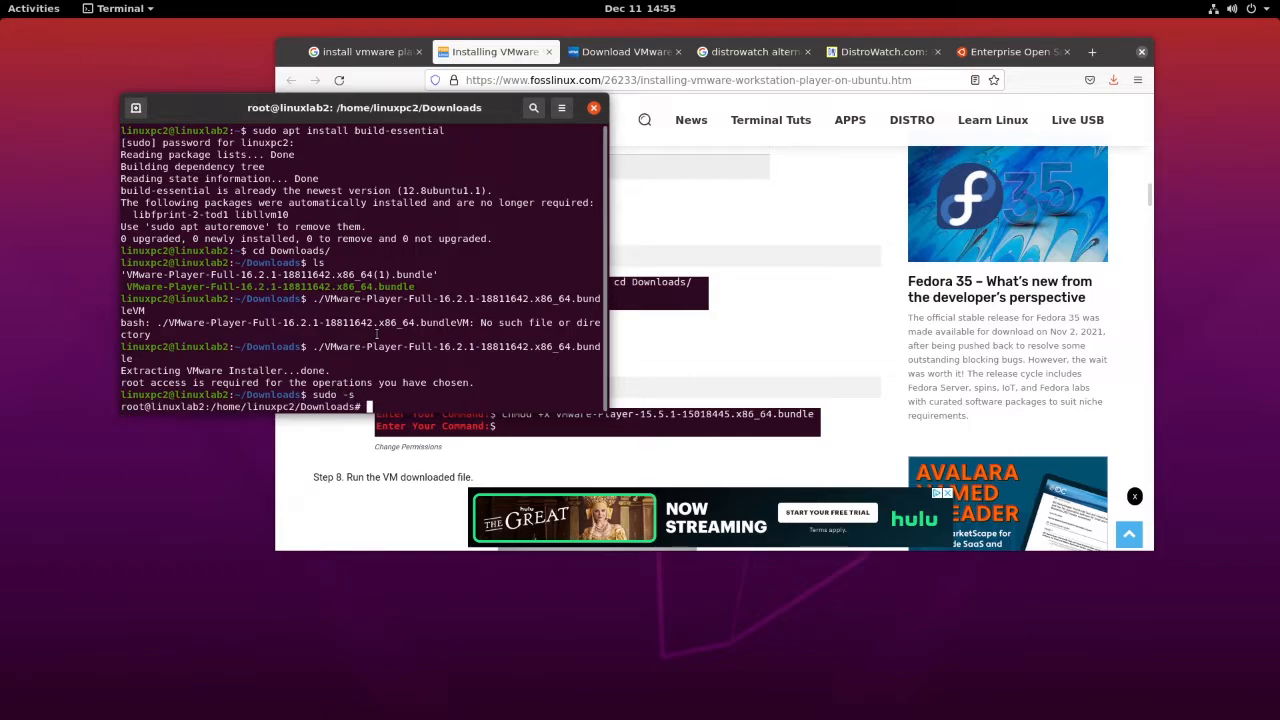
pyautogui.write('./VM')
pyautogui.press('Tab')
pyautogui.press('Return')
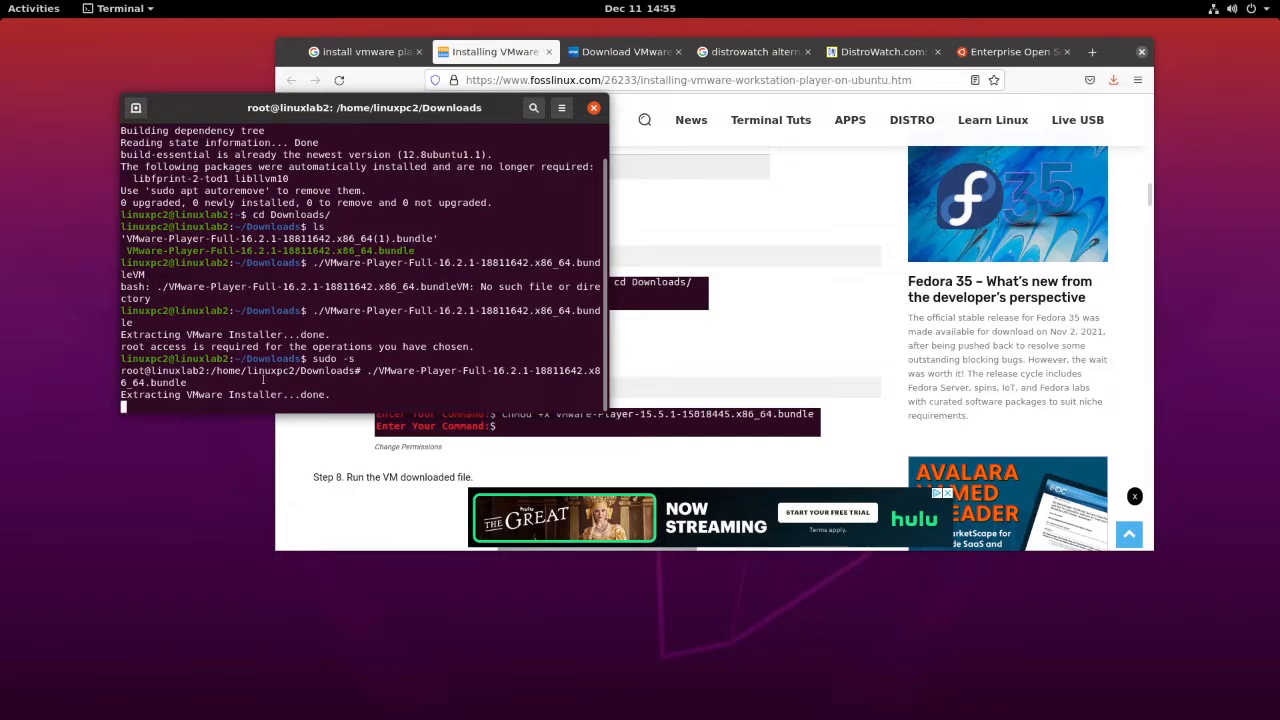
pyautogui.moveTo(354, 311); pyautogui.dragTo(318, 311)
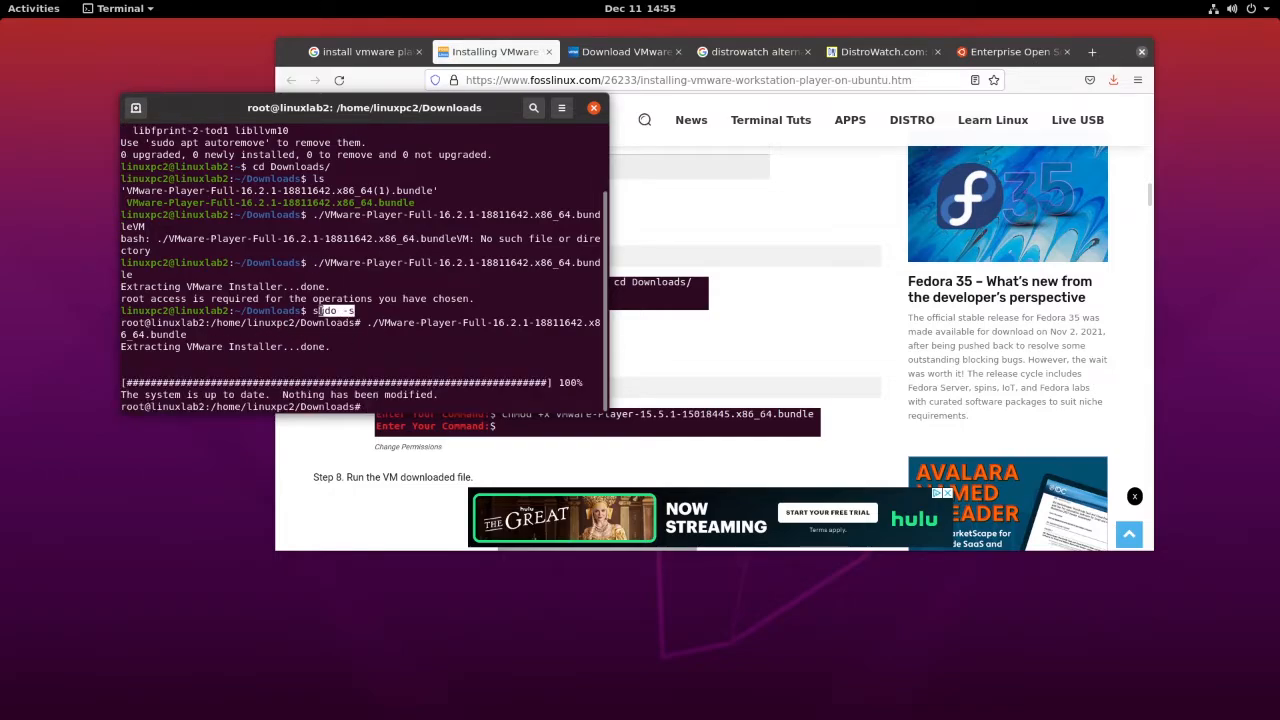
pyautogui.click(316, 311)
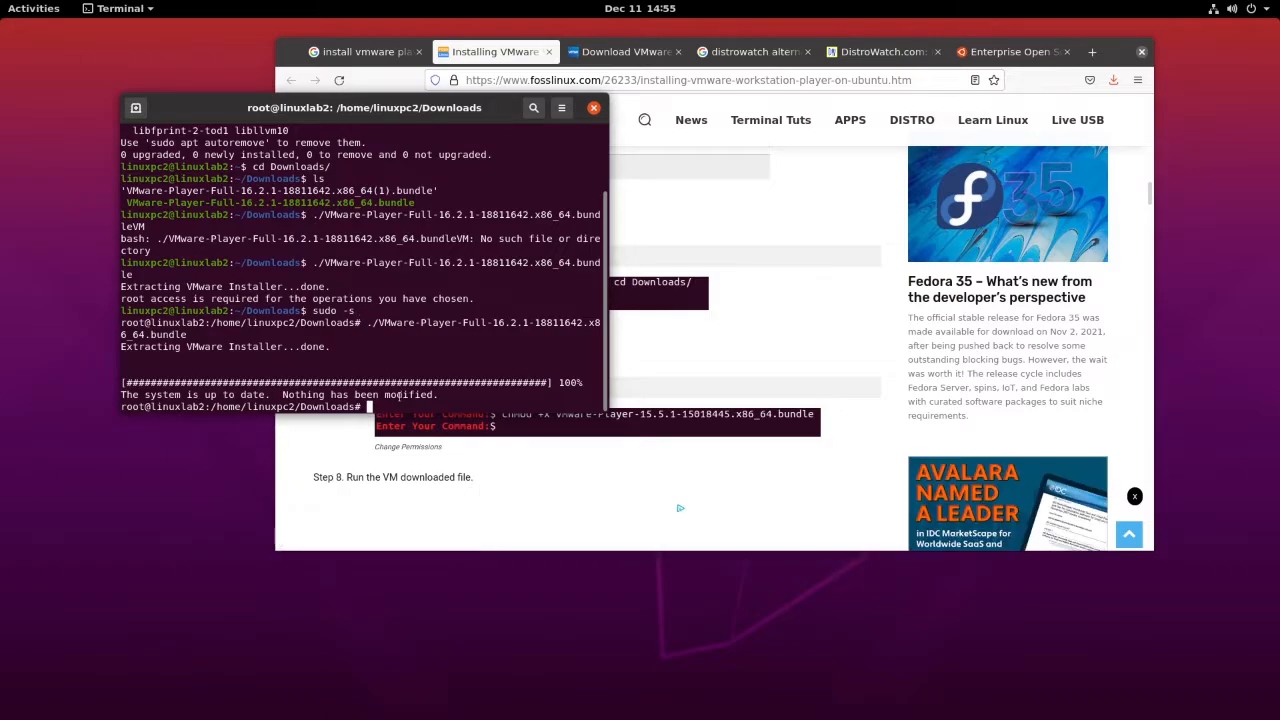
# Search the installed applications for "vm" and launch VMware Player.
pyautogui.click(34, 10)
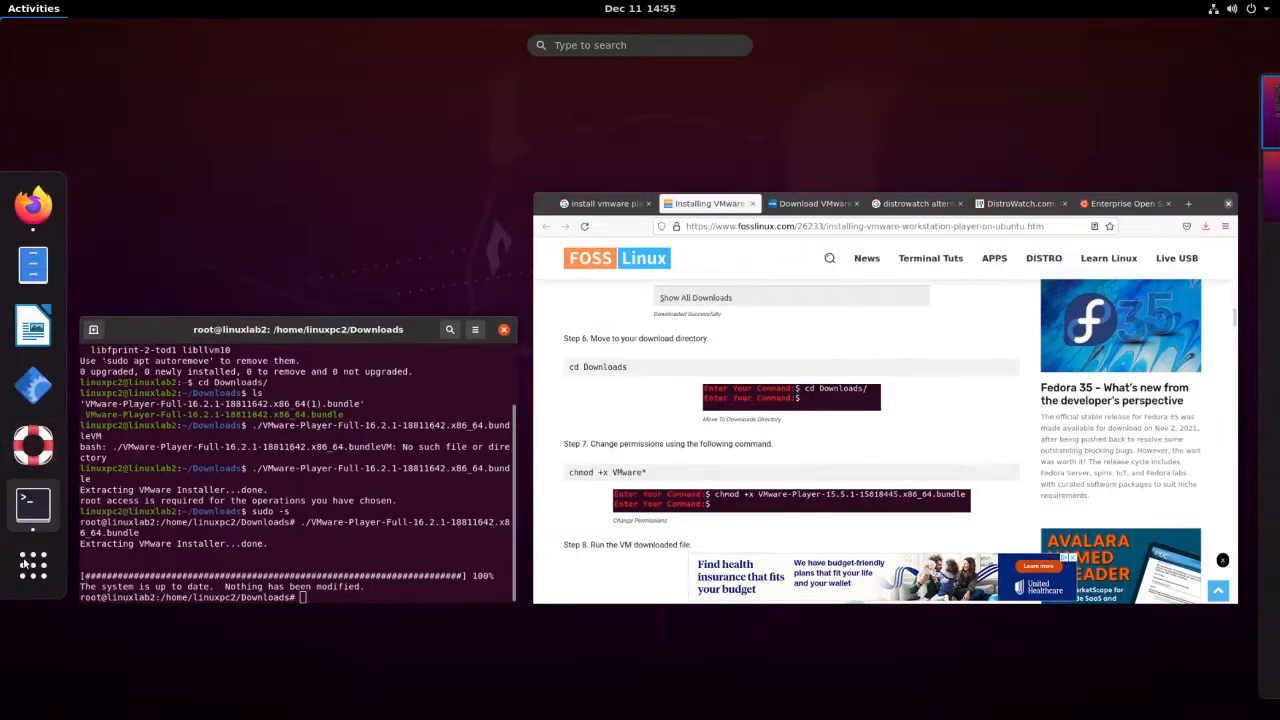
pyautogui.click(34, 572)
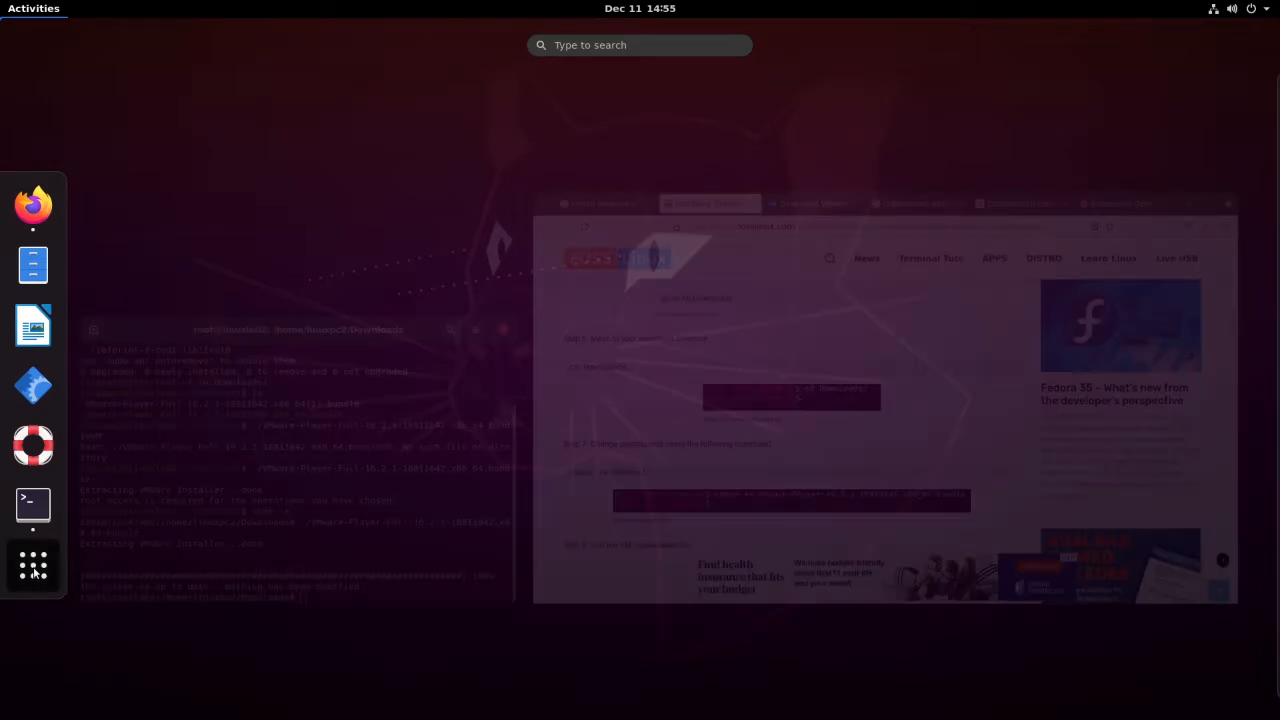
pyautogui.write('vm')
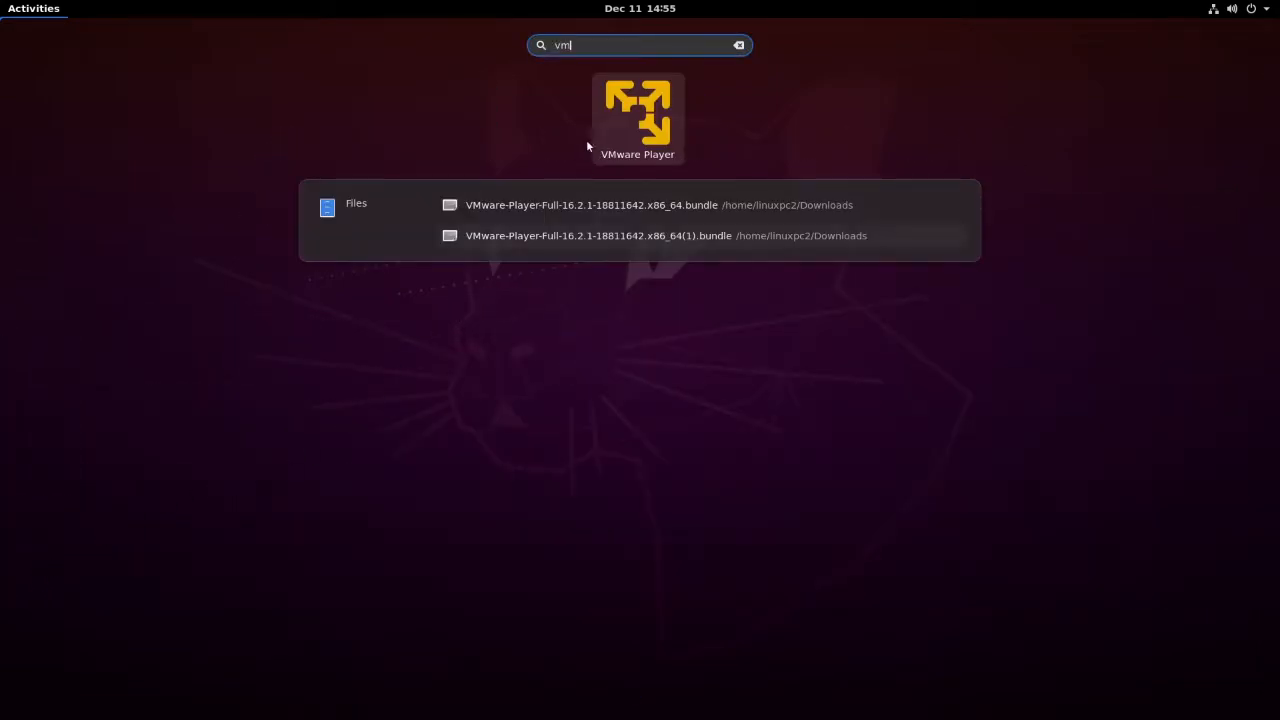
pyautogui.click(616, 132)
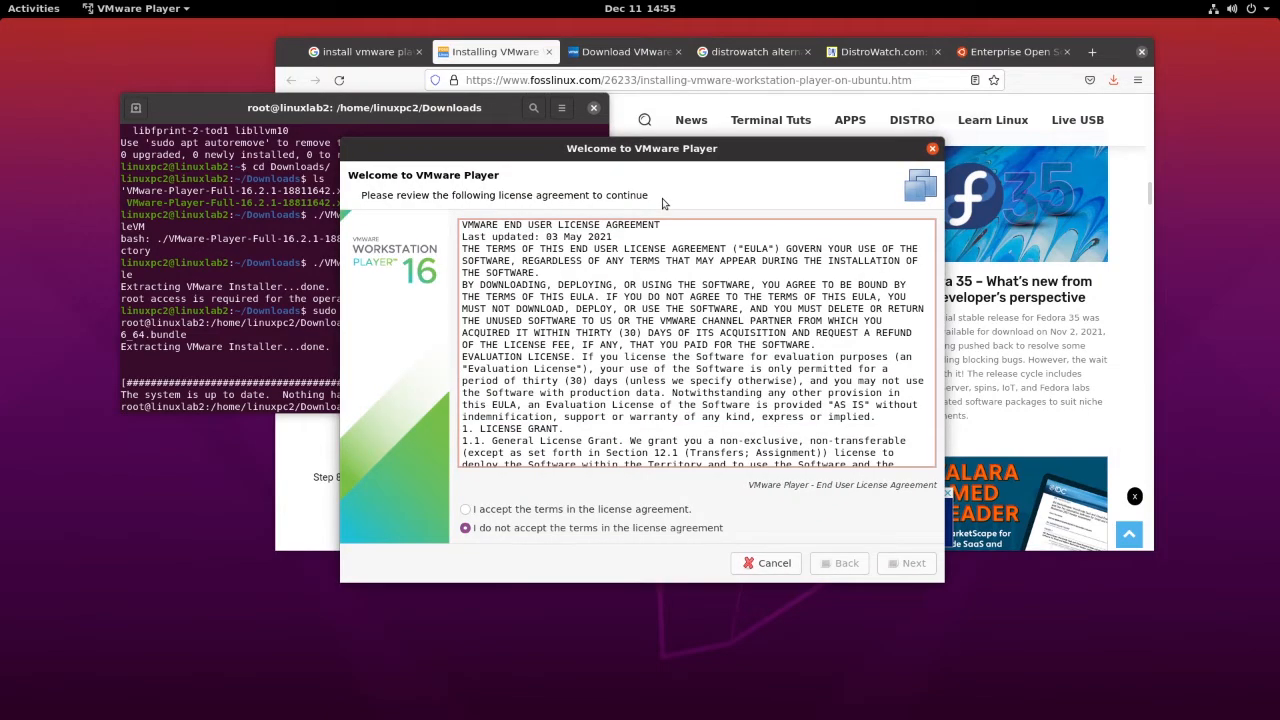
# Accept the end user license agreements for VMware Player and the VMware OVF Tool component.
pyautogui.click(466, 510)
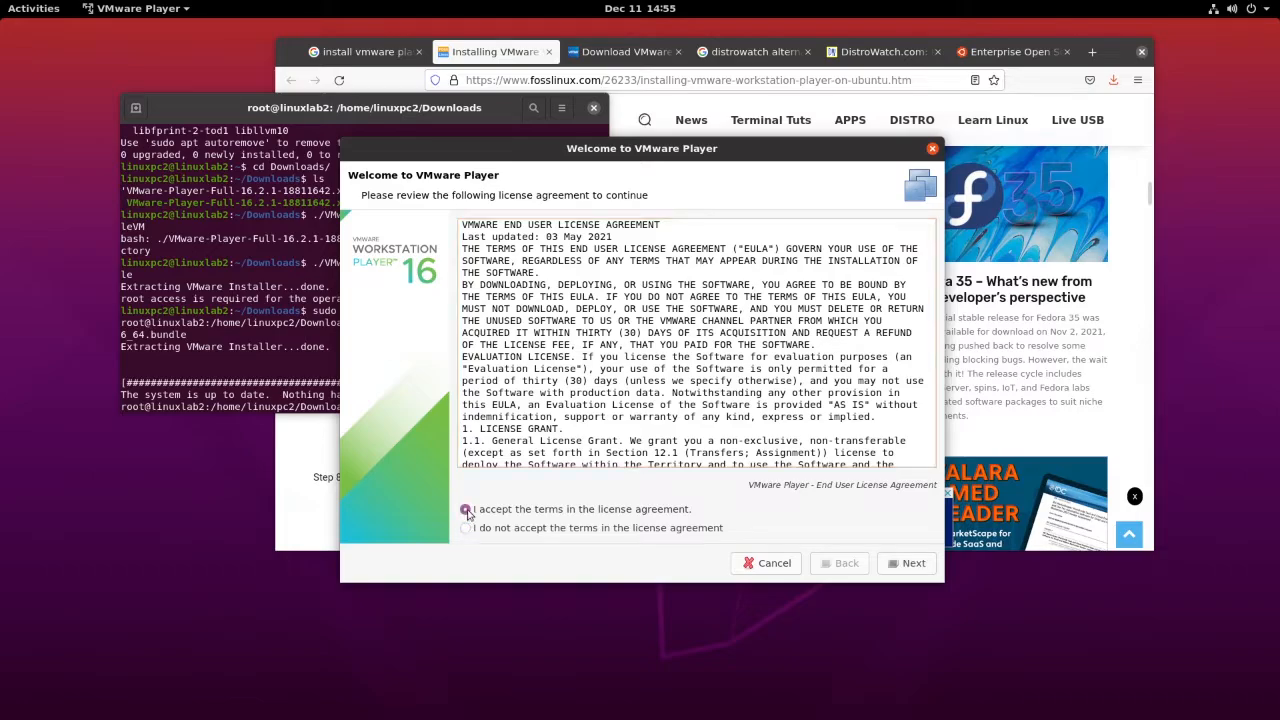
pyautogui.click(898, 566)
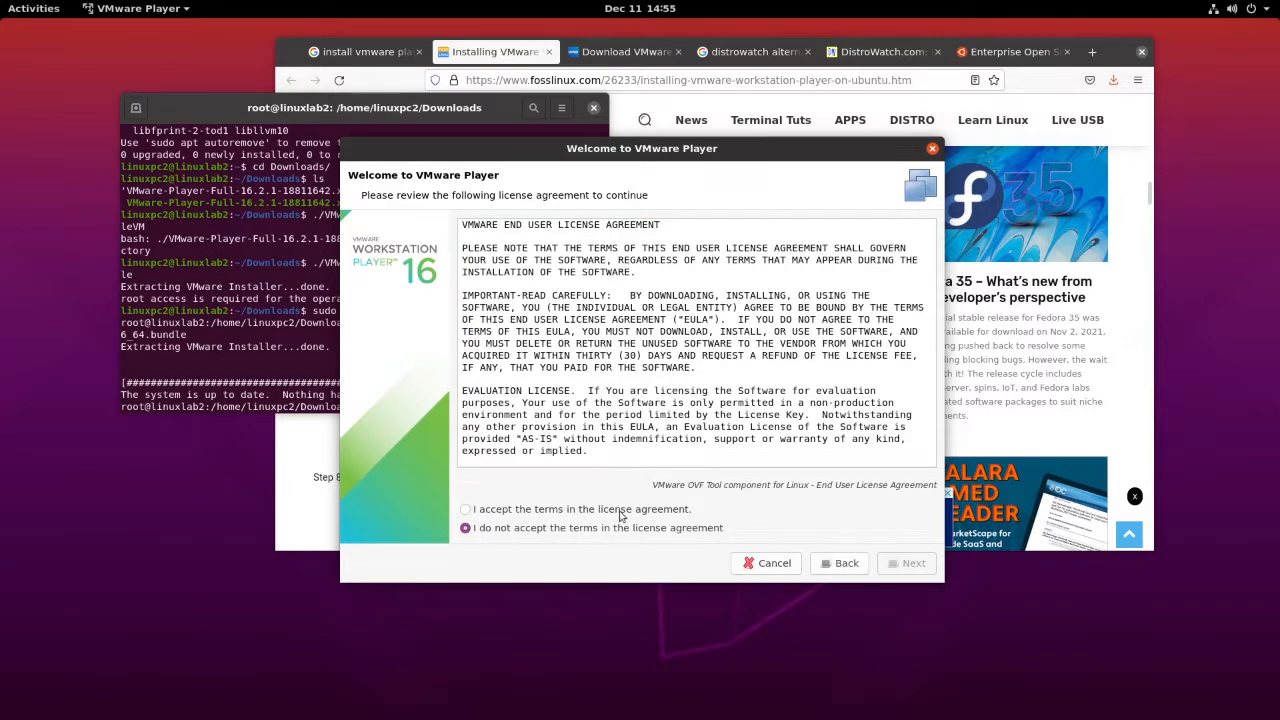
pyautogui.click(467, 511)
pyautogui.click(906, 566)
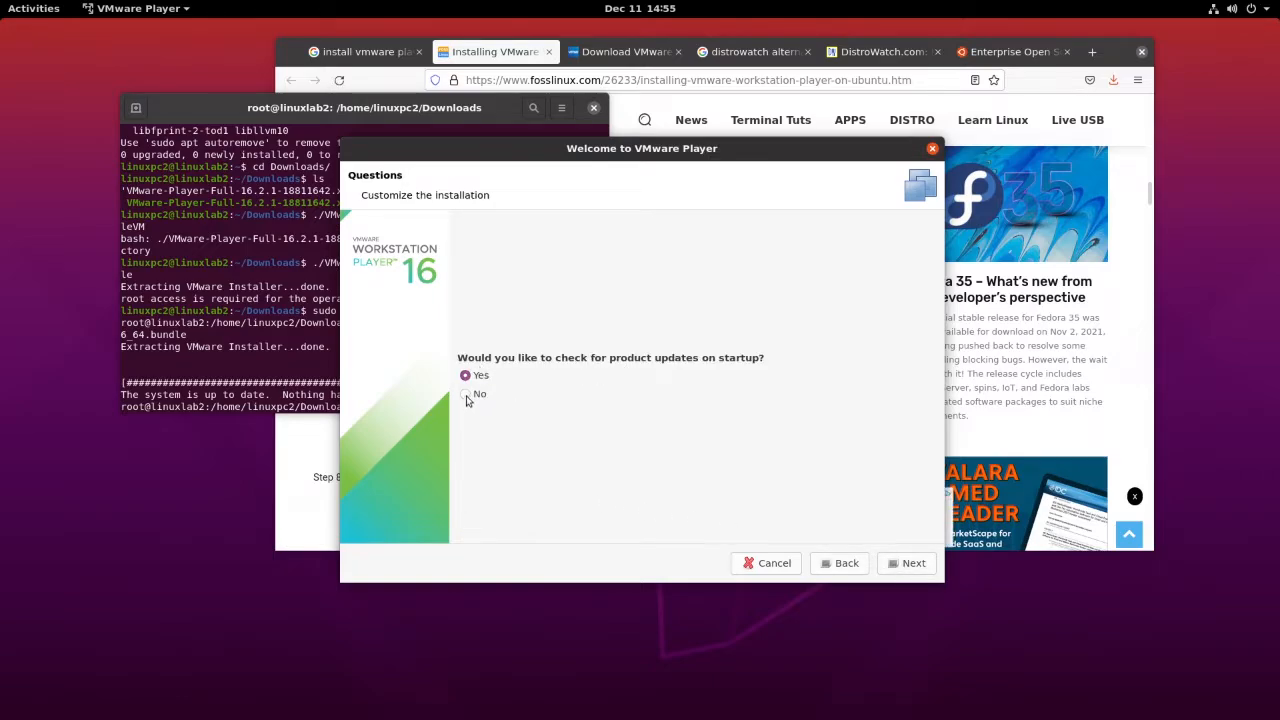
# Keep startup update checks on, decline the CEIP, and finish the setup with free non-commercial use of VMware Player 16.
pyautogui.click(905, 566)
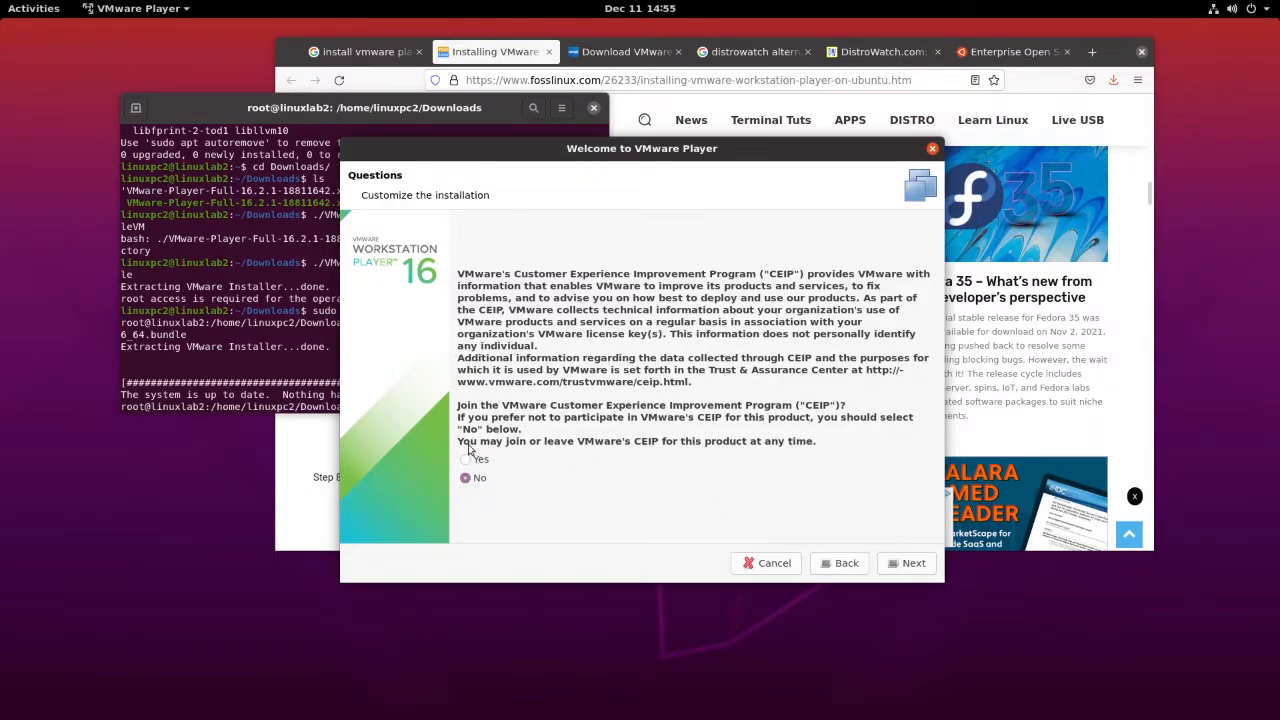
pyautogui.click(912, 564)
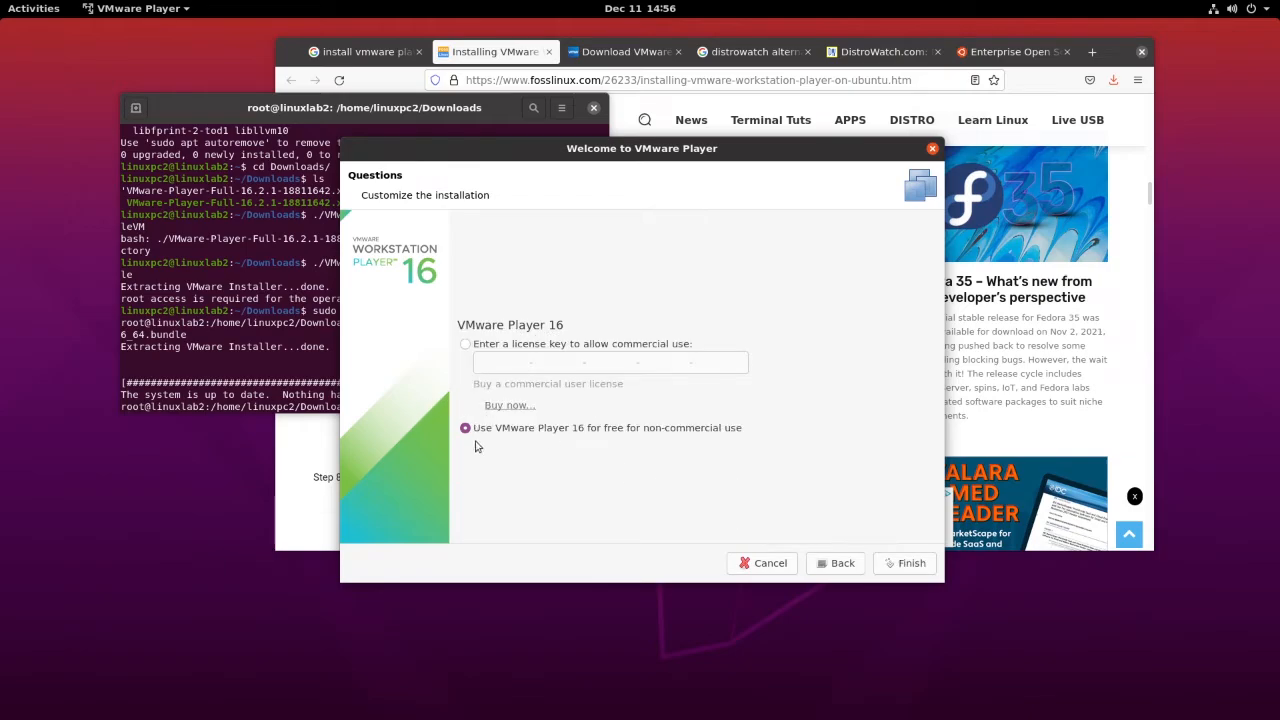
pyautogui.click(911, 564)
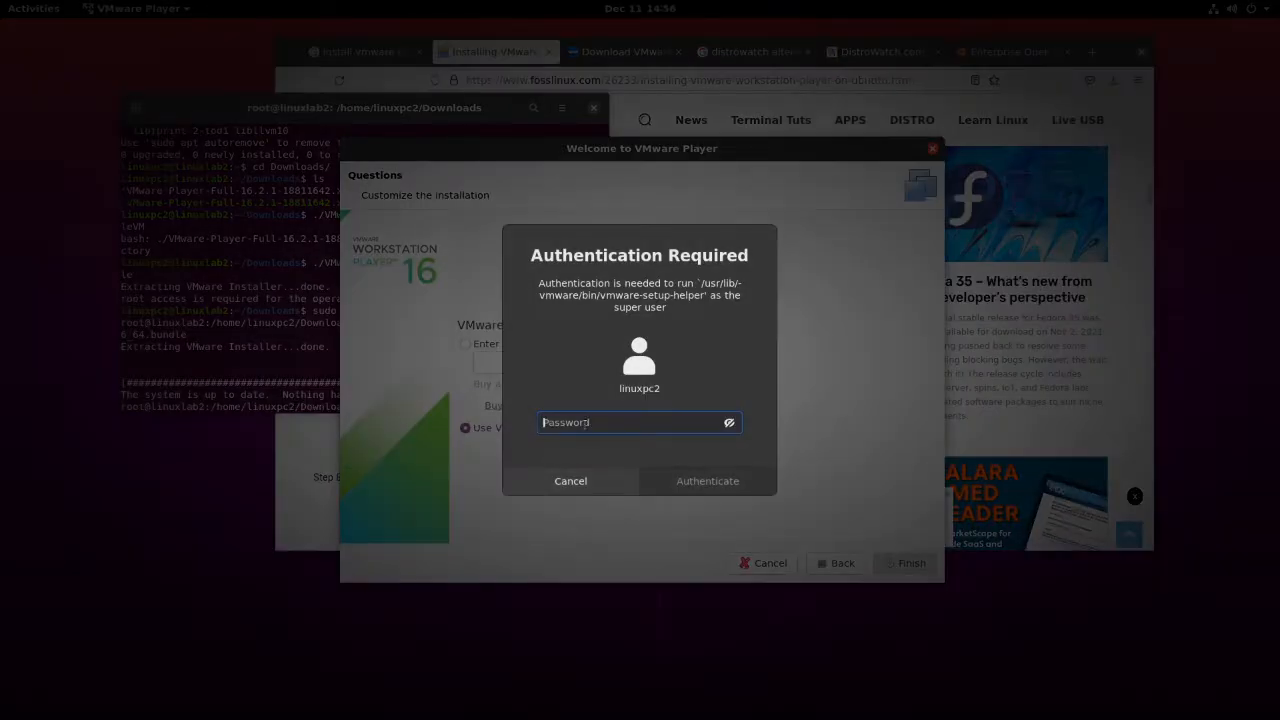
# Authenticate the VMware setup with the account password, and dismiss the thank-you message in VMware Workstation 16 Player.
pyautogui.write('••')
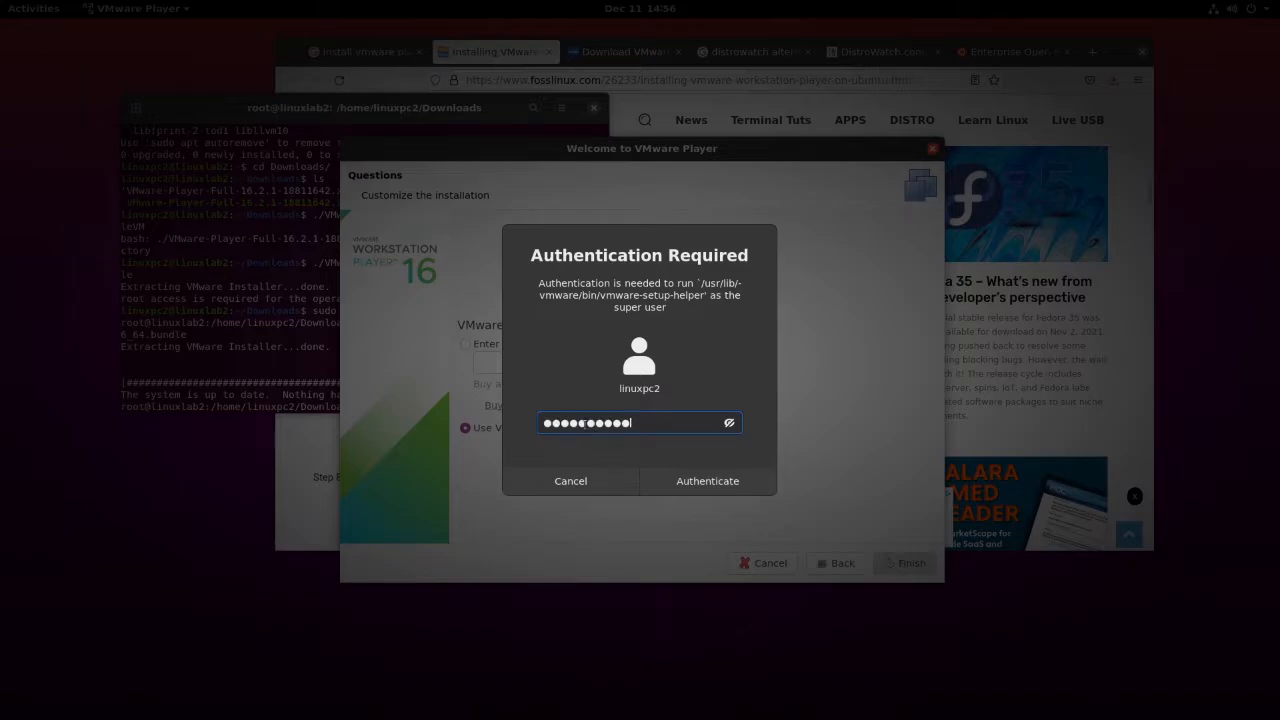
pyautogui.press('Return')
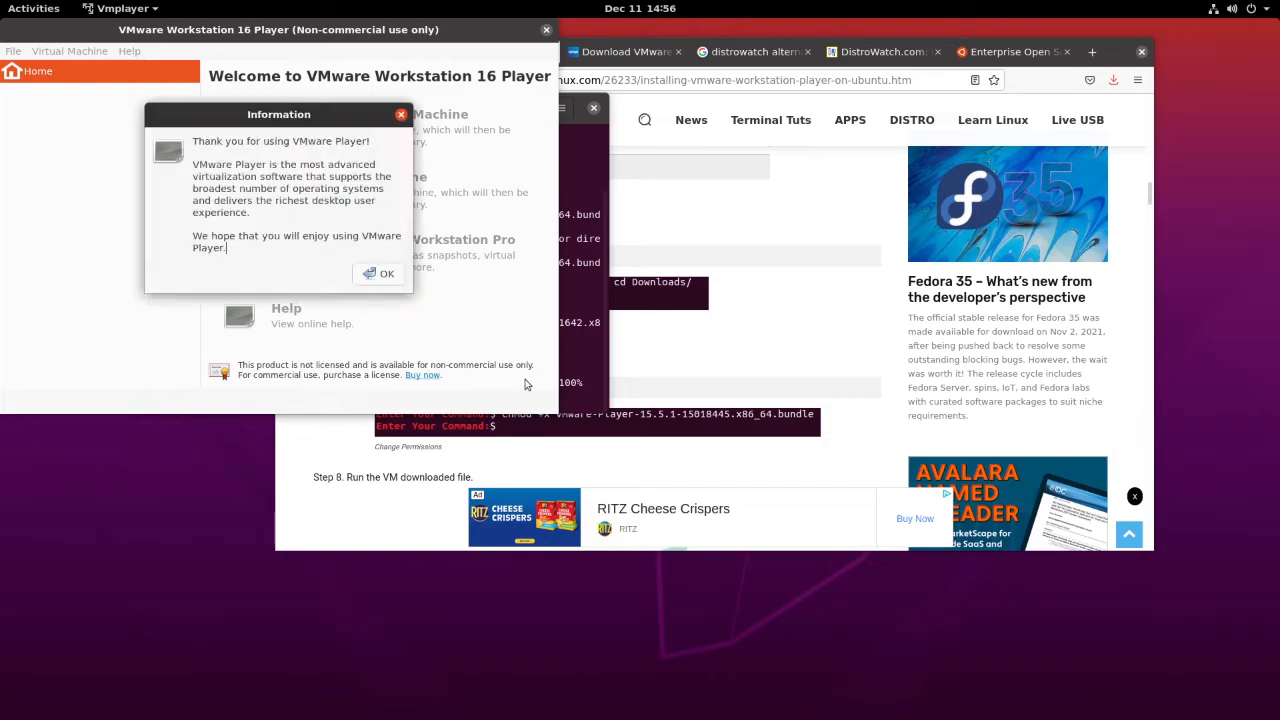
pyautogui.click(379, 274)
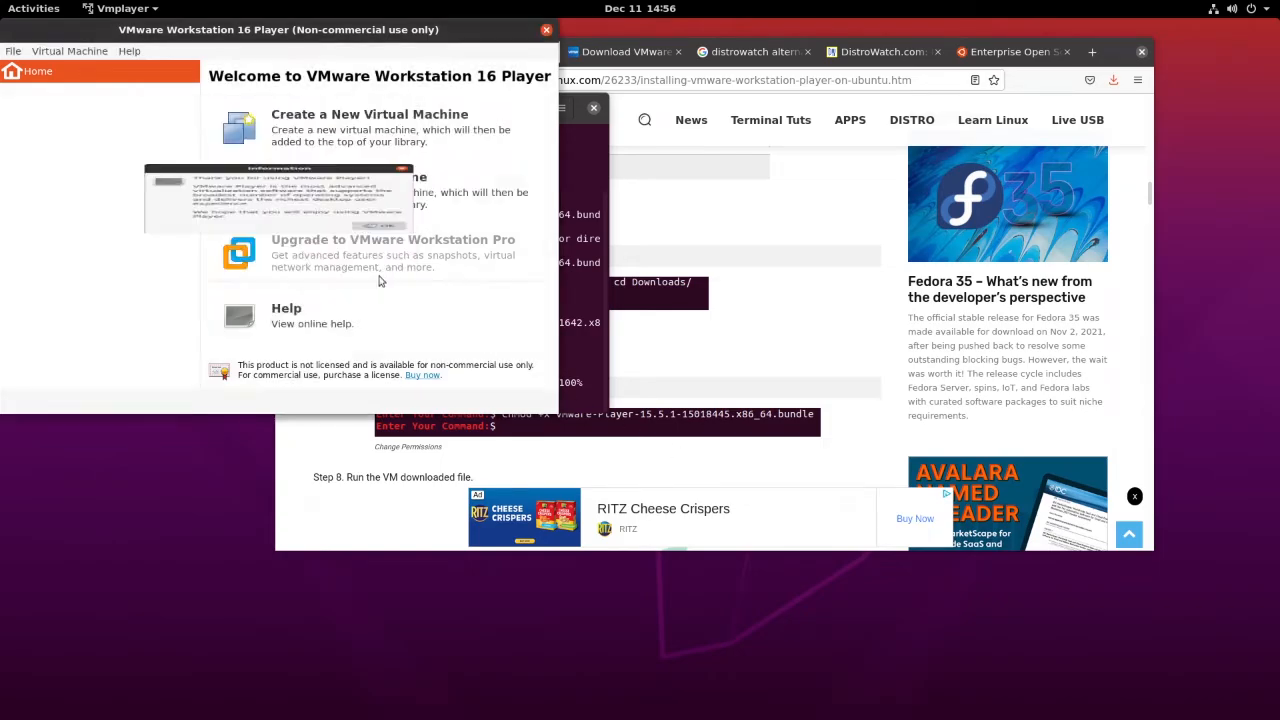
pyautogui.moveTo(354, 26); pyautogui.dragTo(438, 158)
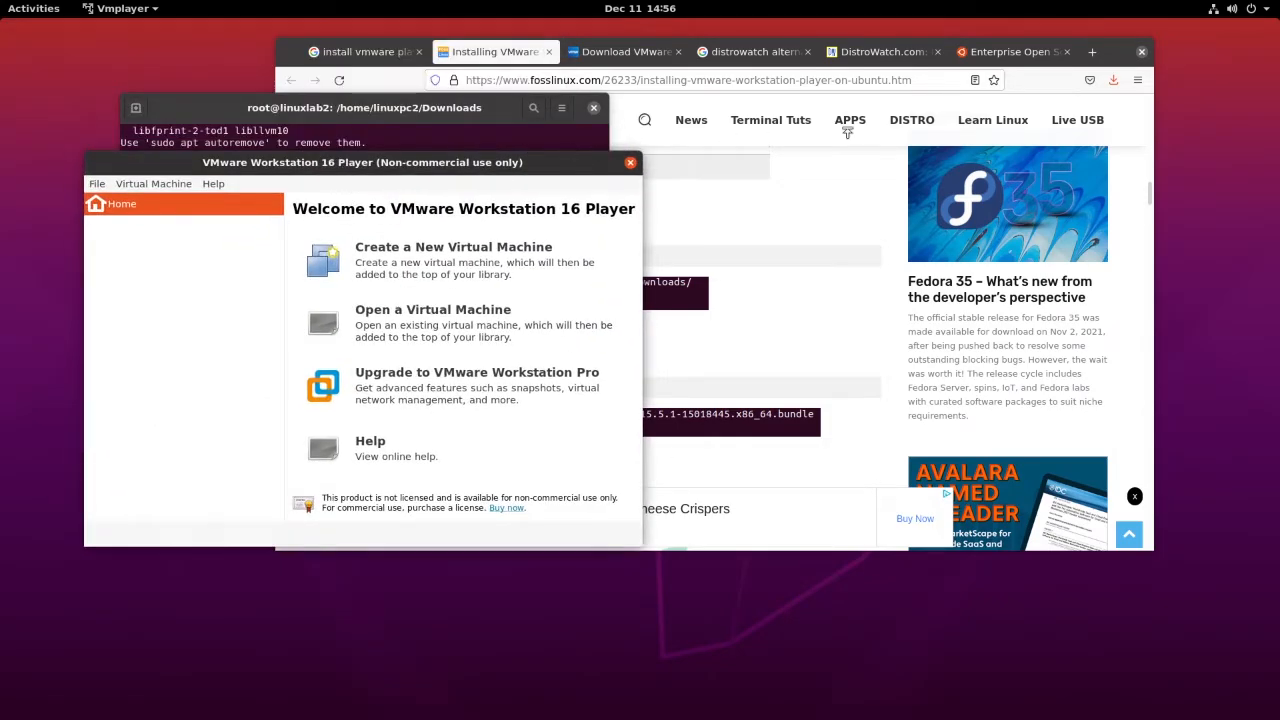
# Switch to Firefox and look over the "distrowatch alternative" search results and the latest distribution news on DistroWatch.com.
pyautogui.click(752, 52)
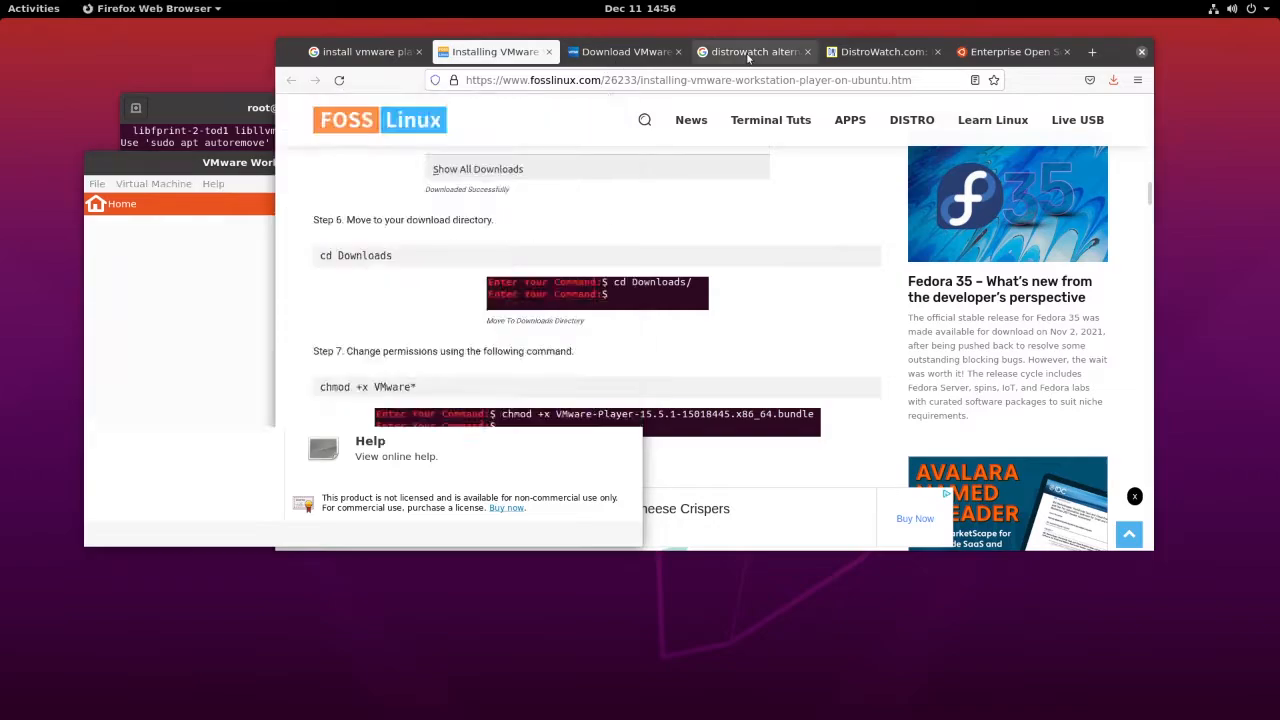
pyautogui.scroll(3, 347, 204)
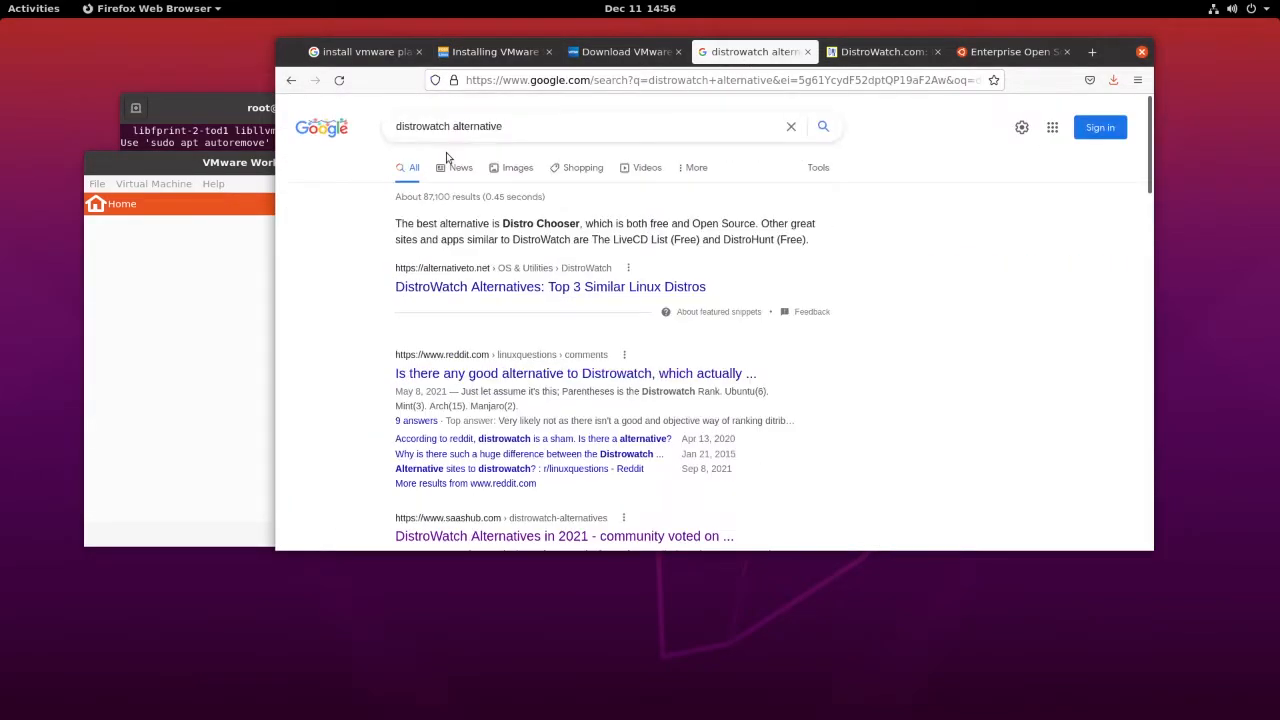
pyautogui.click(870, 52)
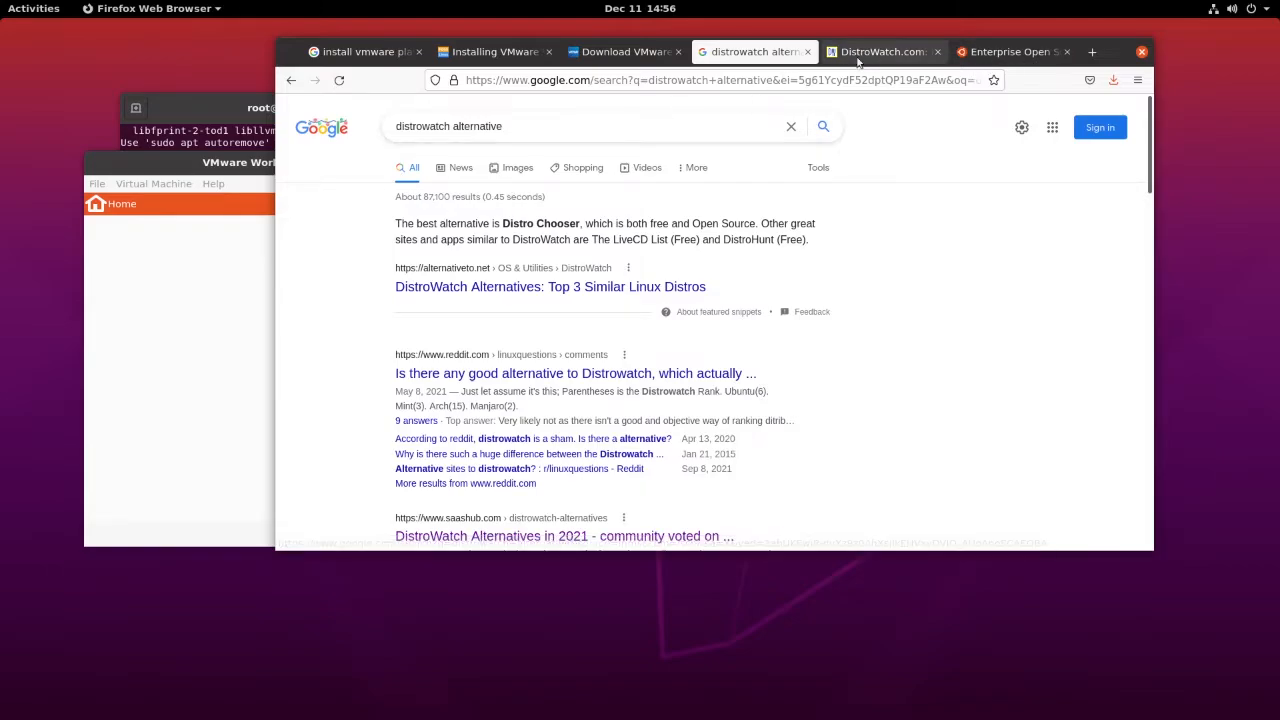
pyautogui.scroll(5, 525, 170)
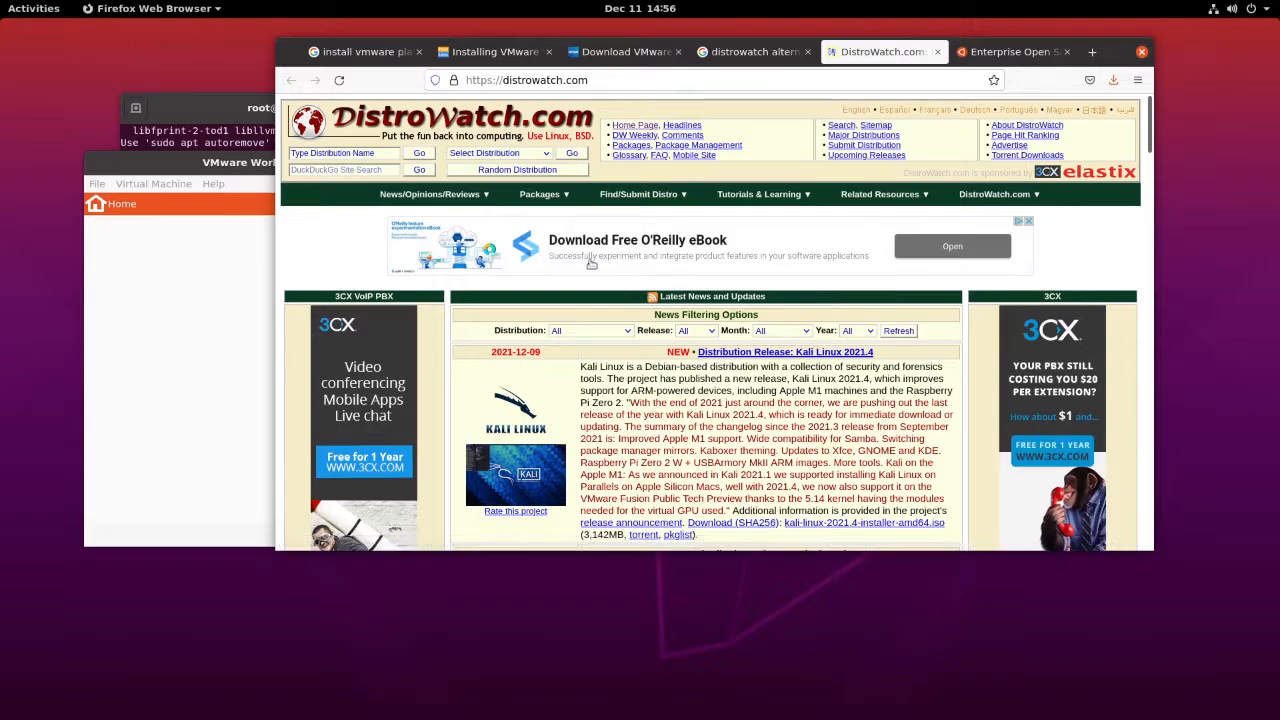
pyautogui.scroll(-1, 617, 322)
pyautogui.scroll(-2, 617, 322)
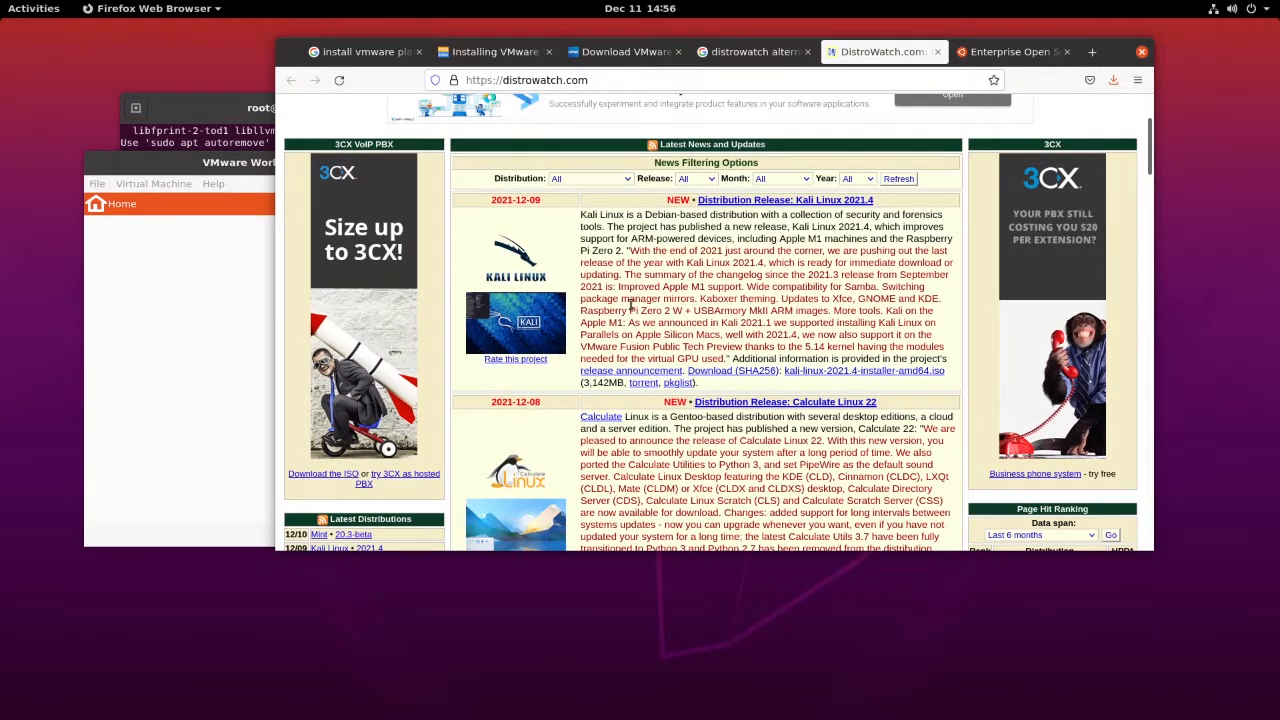
pyautogui.scroll(-2, 631, 307)
pyautogui.scroll(-6, 640, 320)
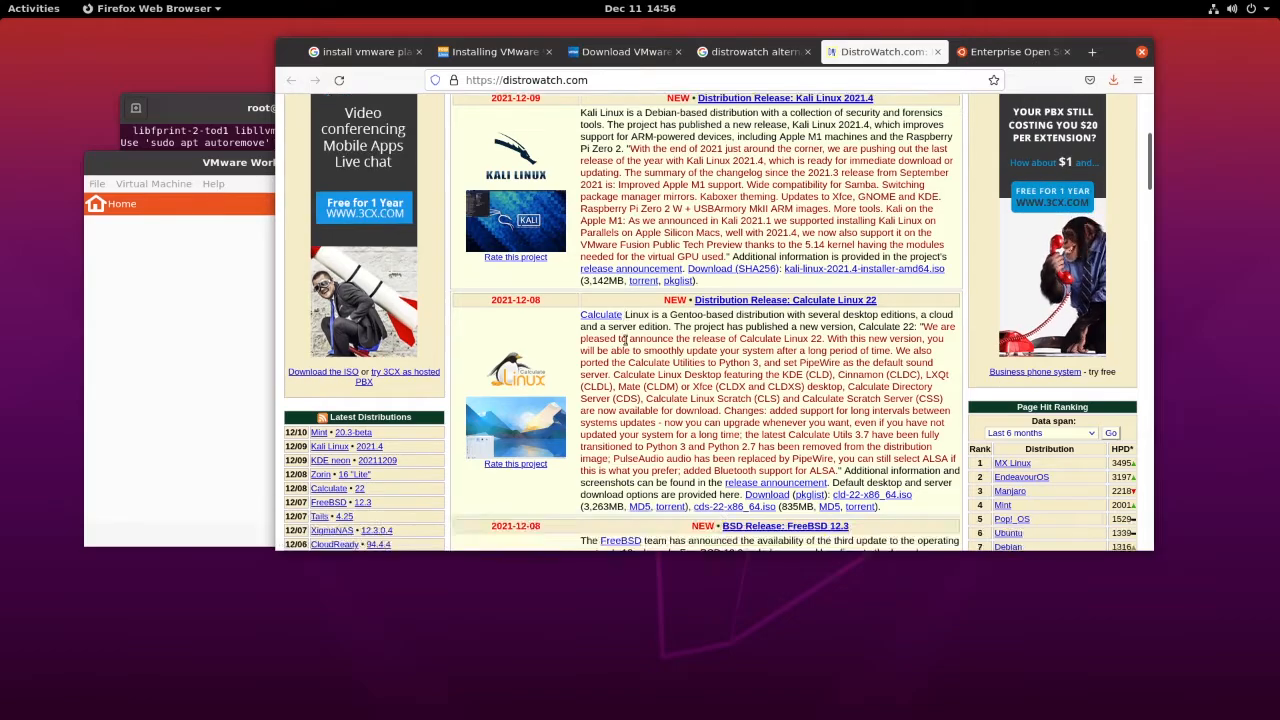
pyautogui.scroll(10, 655, 340)
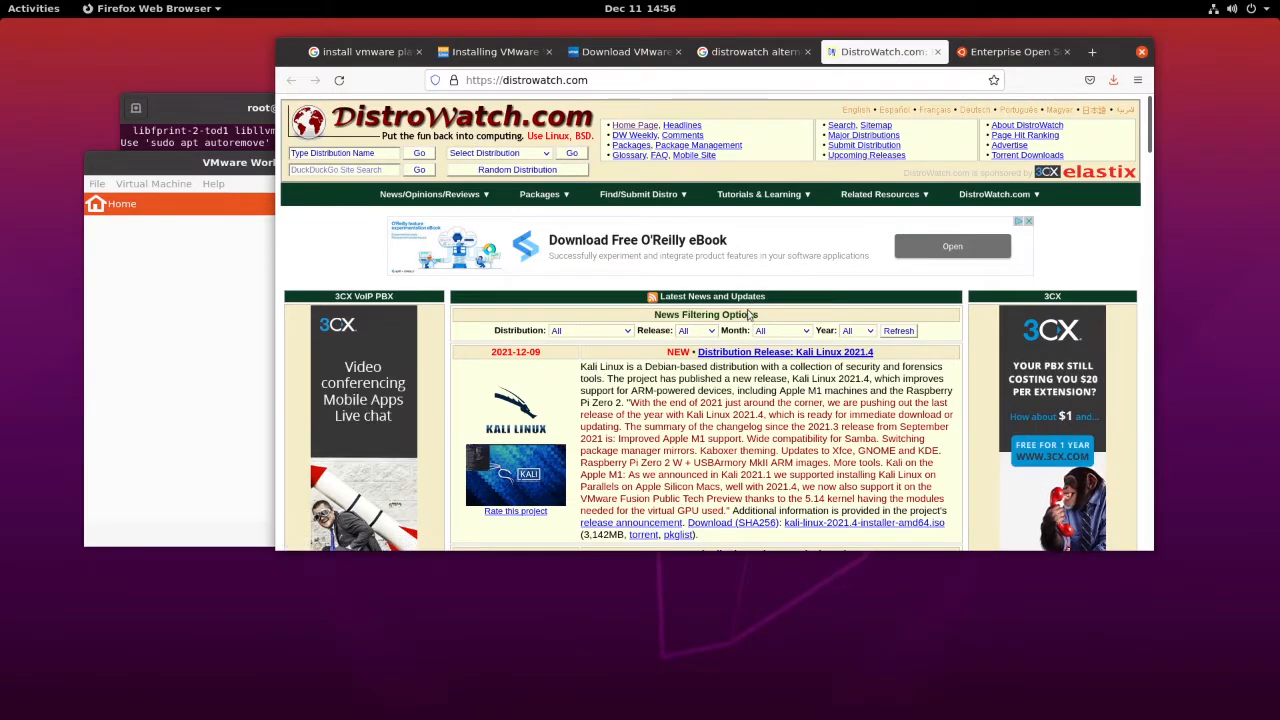
# Open the elementary page from DistroWatch's Page Hit Ranking in a new tab and switch to it.
pyautogui.scroll(-5, 957, 349)
pyautogui.scroll(-1, 957, 349)
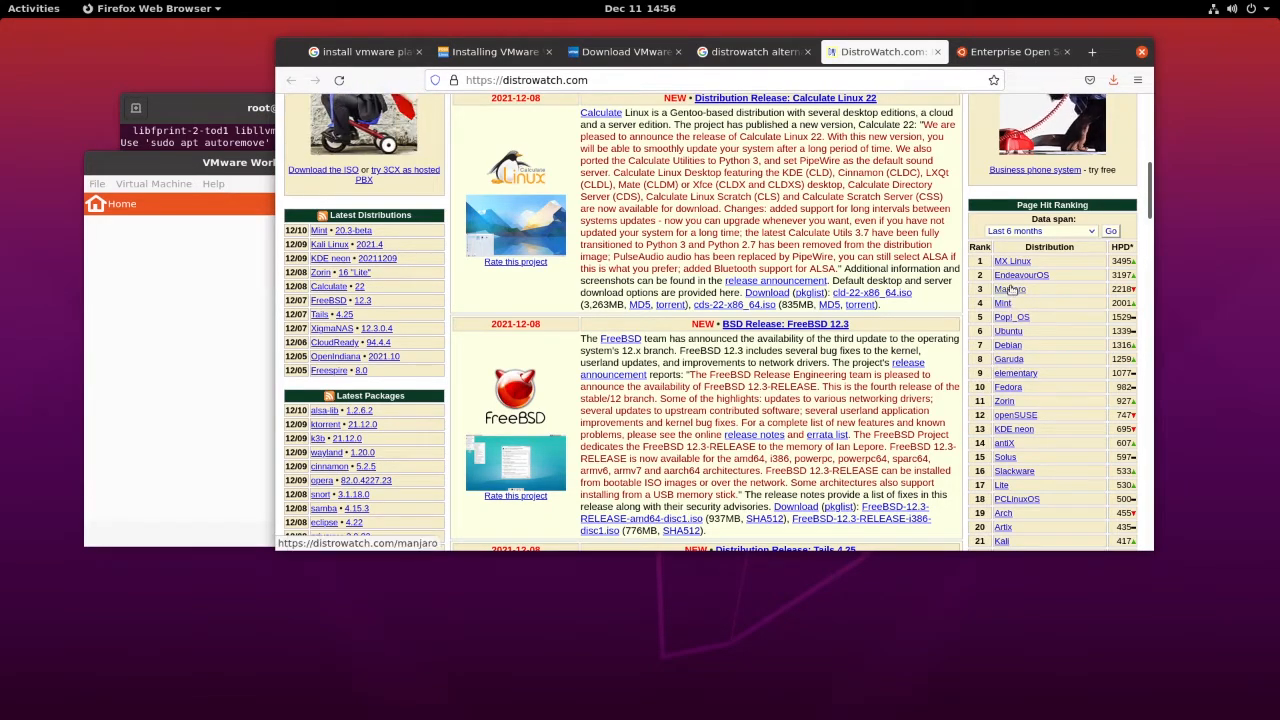
pyautogui.scroll(-3, 1008, 350)
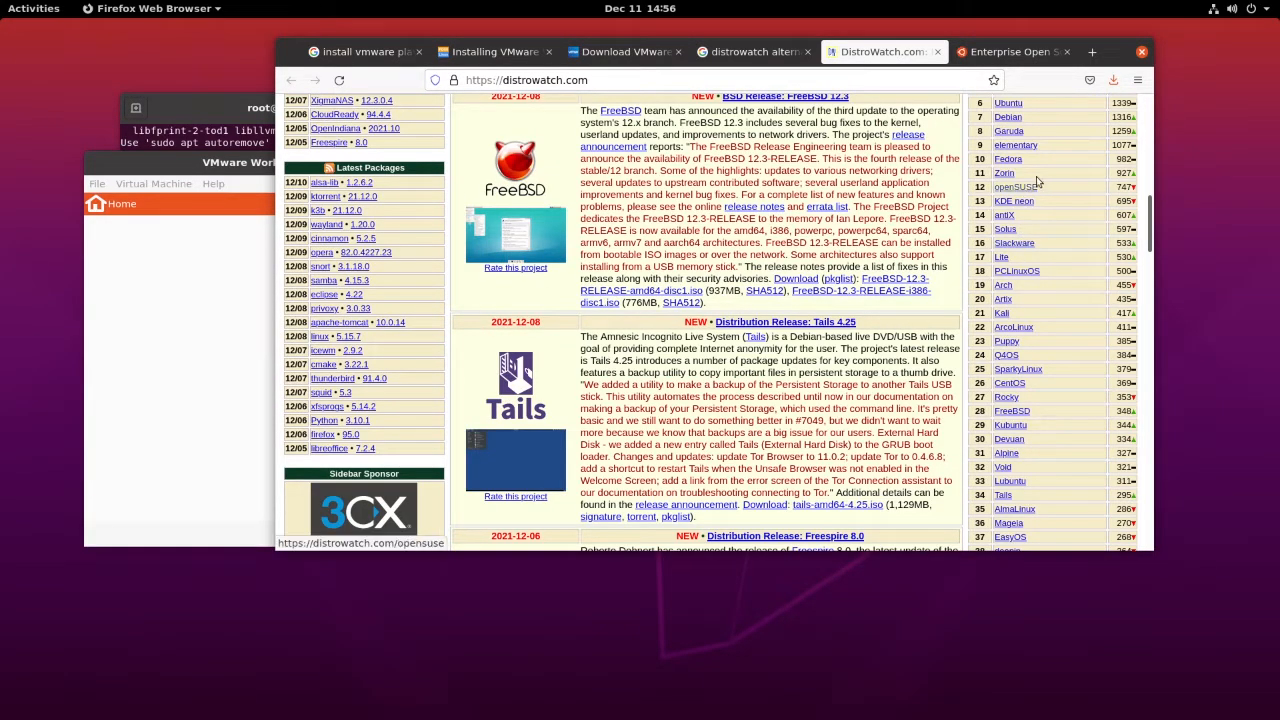
pyautogui.rightClick(1019, 149)
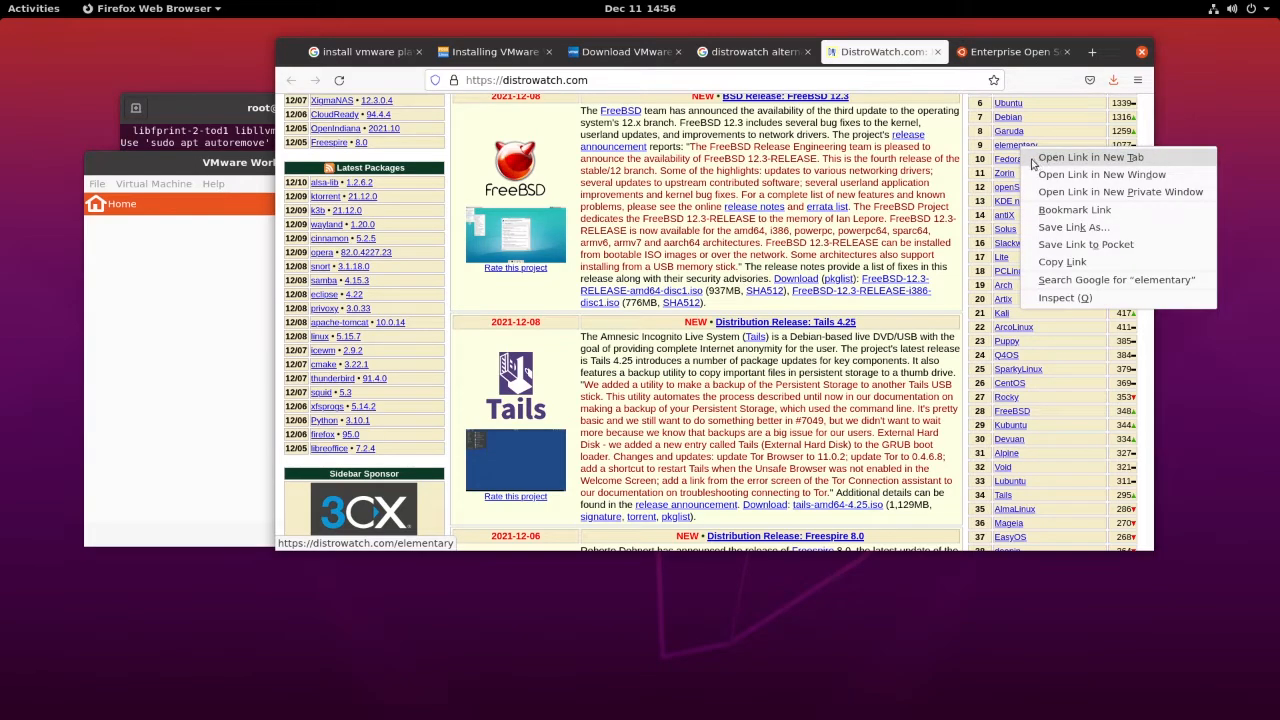
pyautogui.click(1089, 158)
pyautogui.click(905, 51)
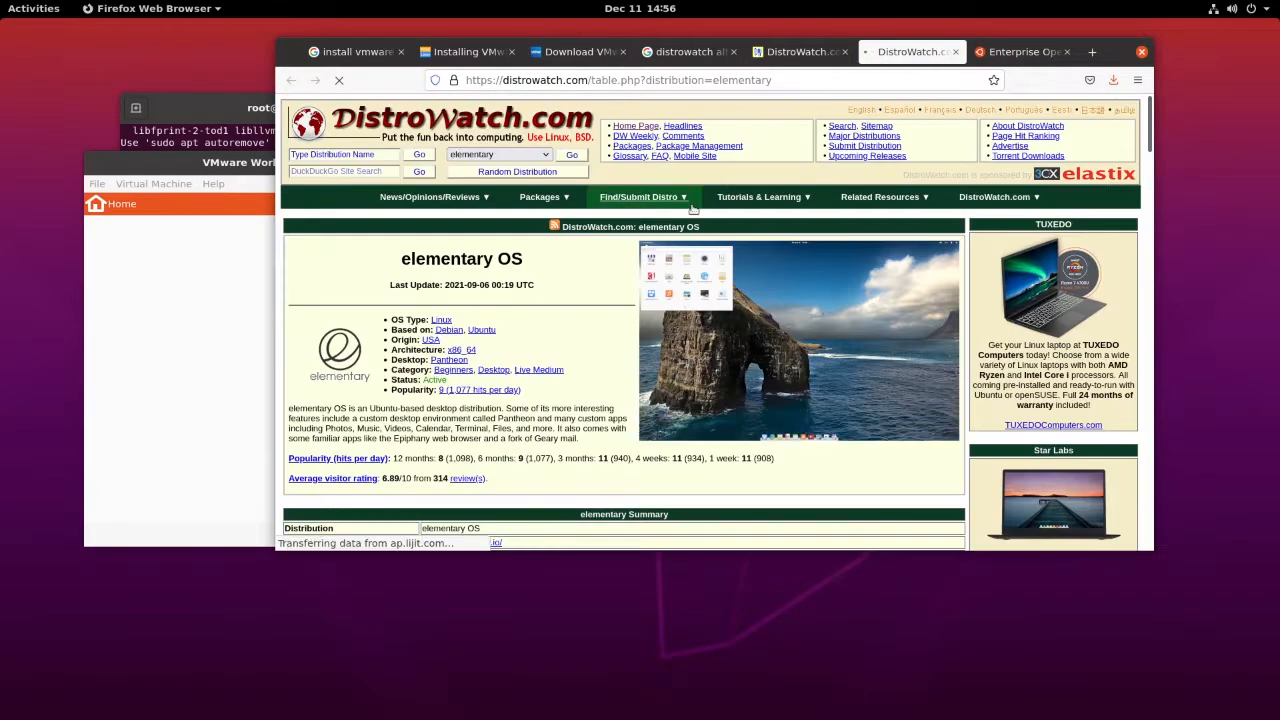
# Examine the elementary OS page on DistroWatch, including its full-size desktop screenshot and the elementary Summary table.
pyautogui.scroll(-1, 560, 337)
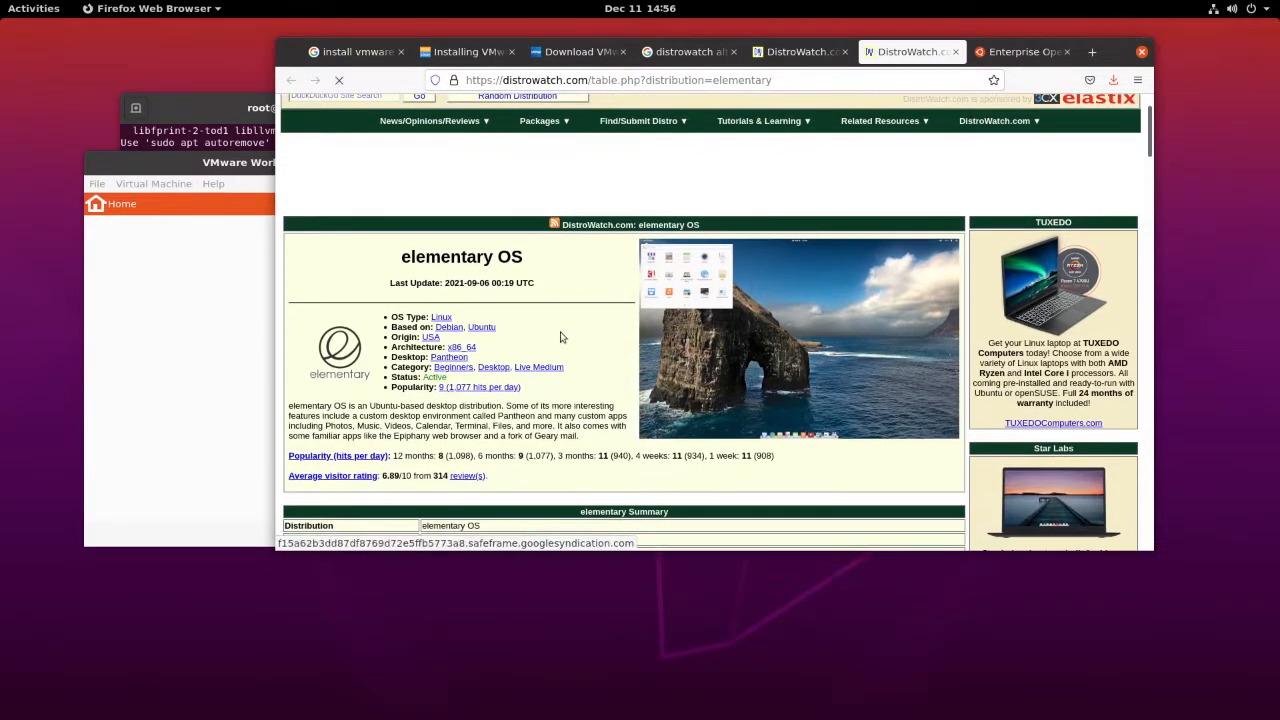
pyautogui.click(606, 320)
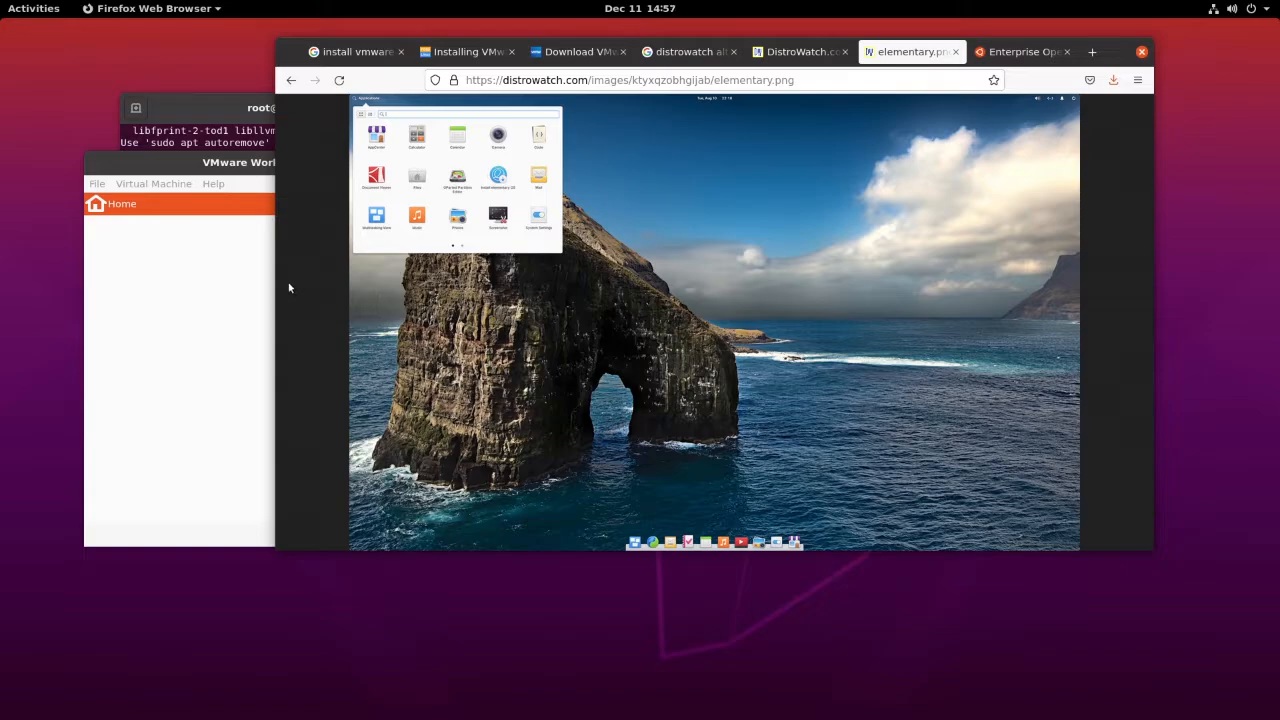
pyautogui.click(289, 83)
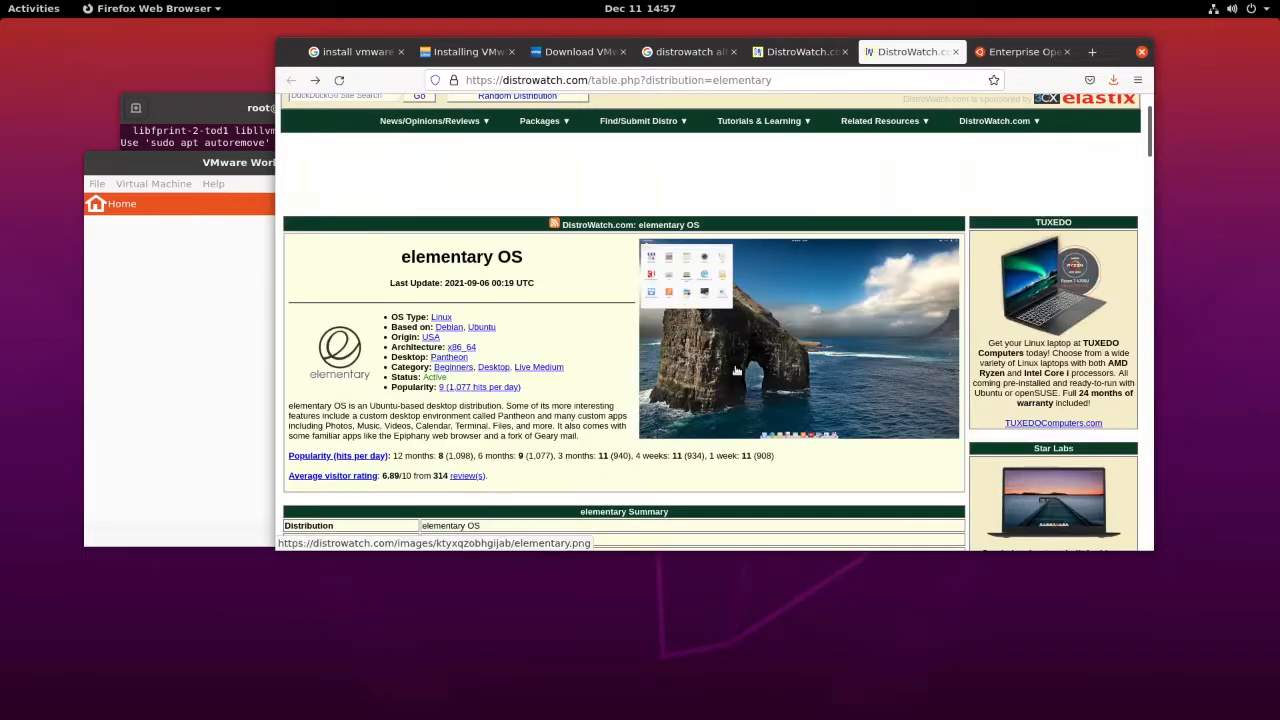
pyautogui.scroll(-2, 480, 255)
pyautogui.scroll(-1, 480, 255)
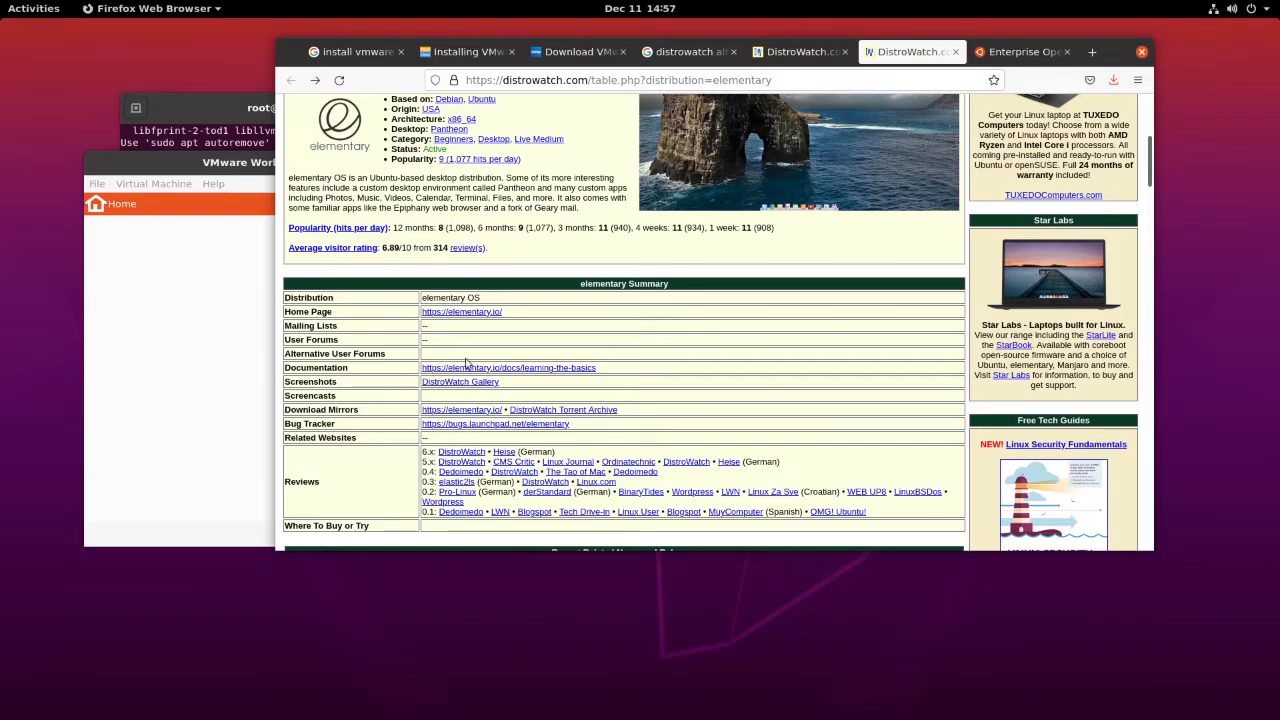
# Open the elementary.io download mirror from the elementary Summary in a new tab and look over the elementary OS home page.
pyautogui.scroll(-1, 378, 326)
pyautogui.scroll(-3, 378, 326)
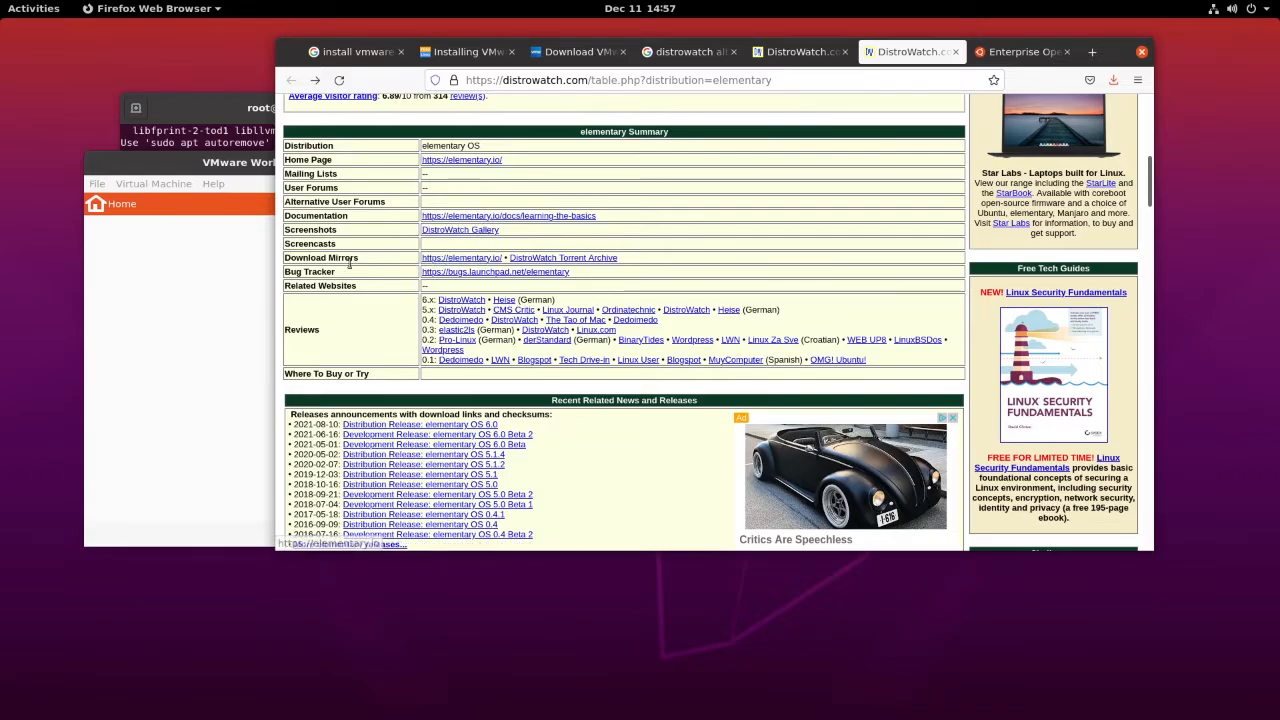
pyautogui.rightClick(474, 262)
pyautogui.click(522, 270)
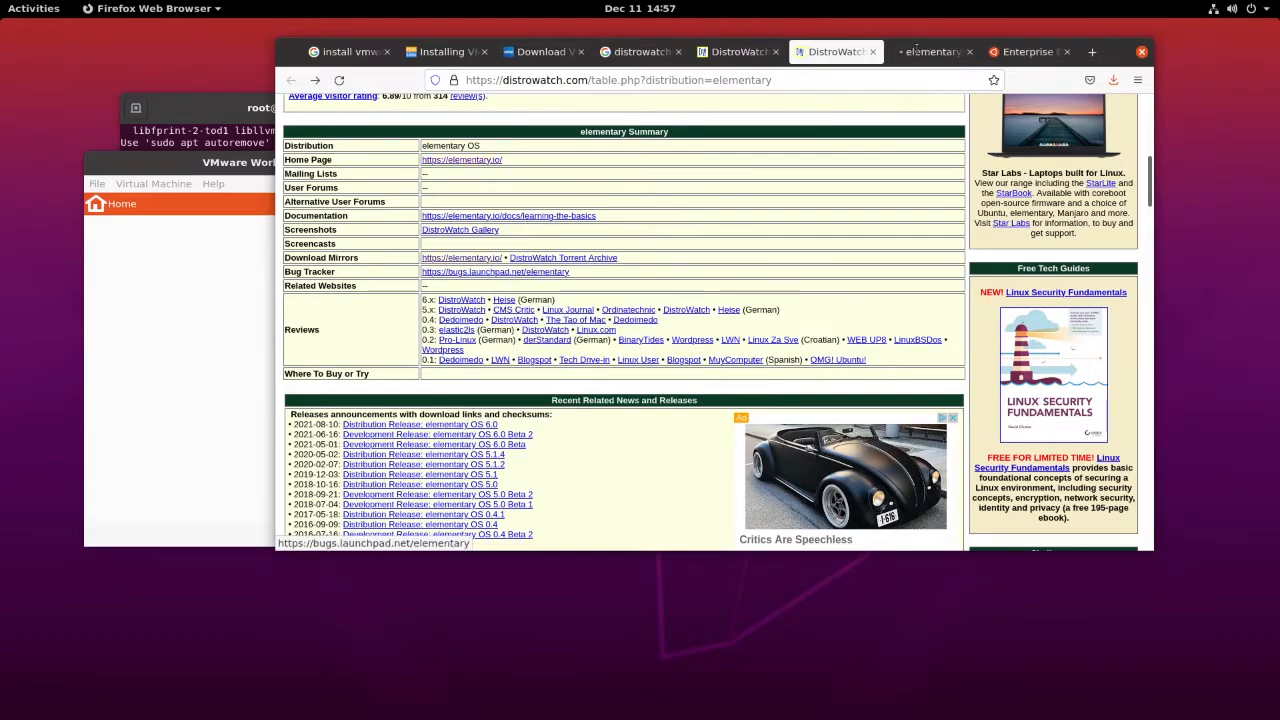
pyautogui.click(935, 52)
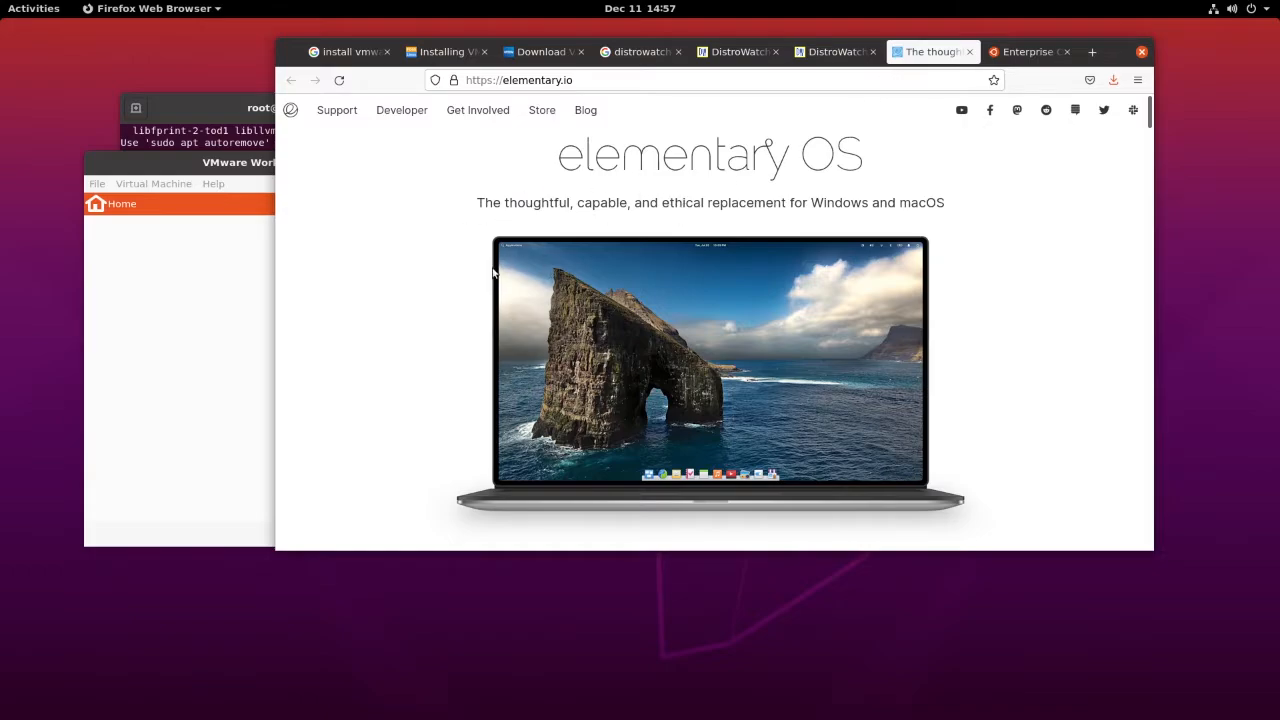
pyautogui.scroll(-3, 492, 272)
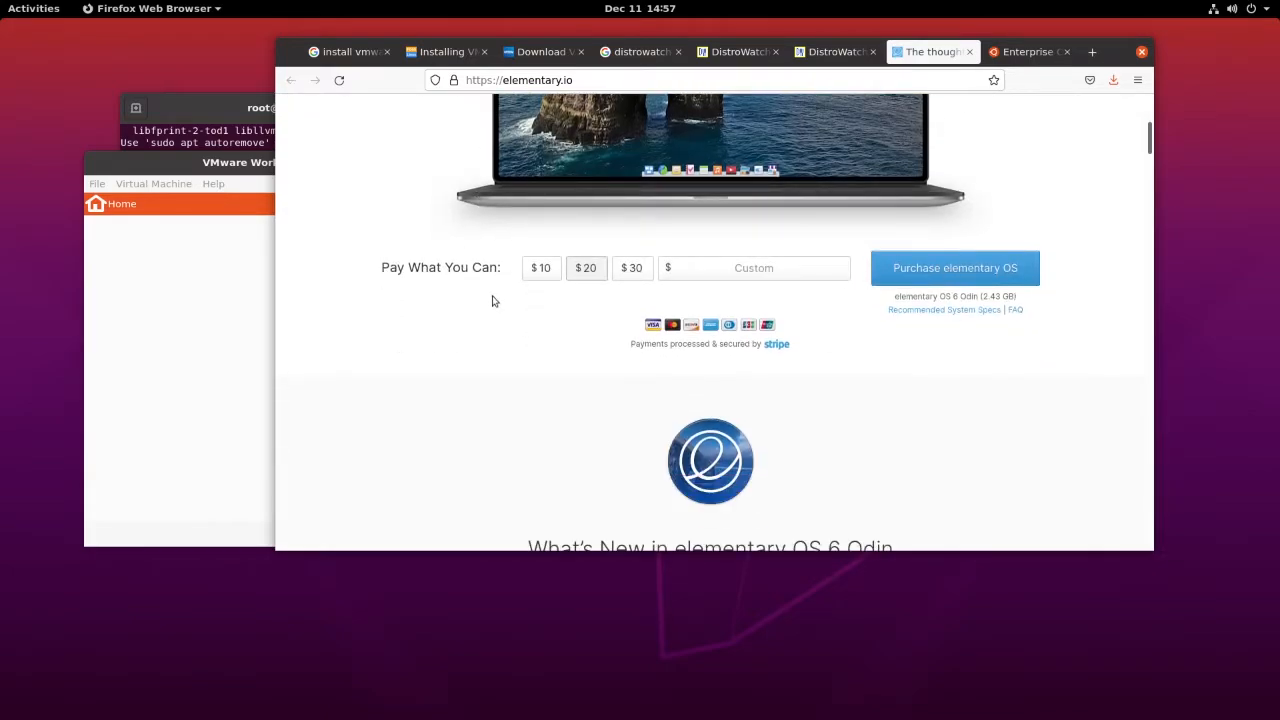
pyautogui.scroll(-2, 529, 349)
pyautogui.scroll(5, 560, 297)
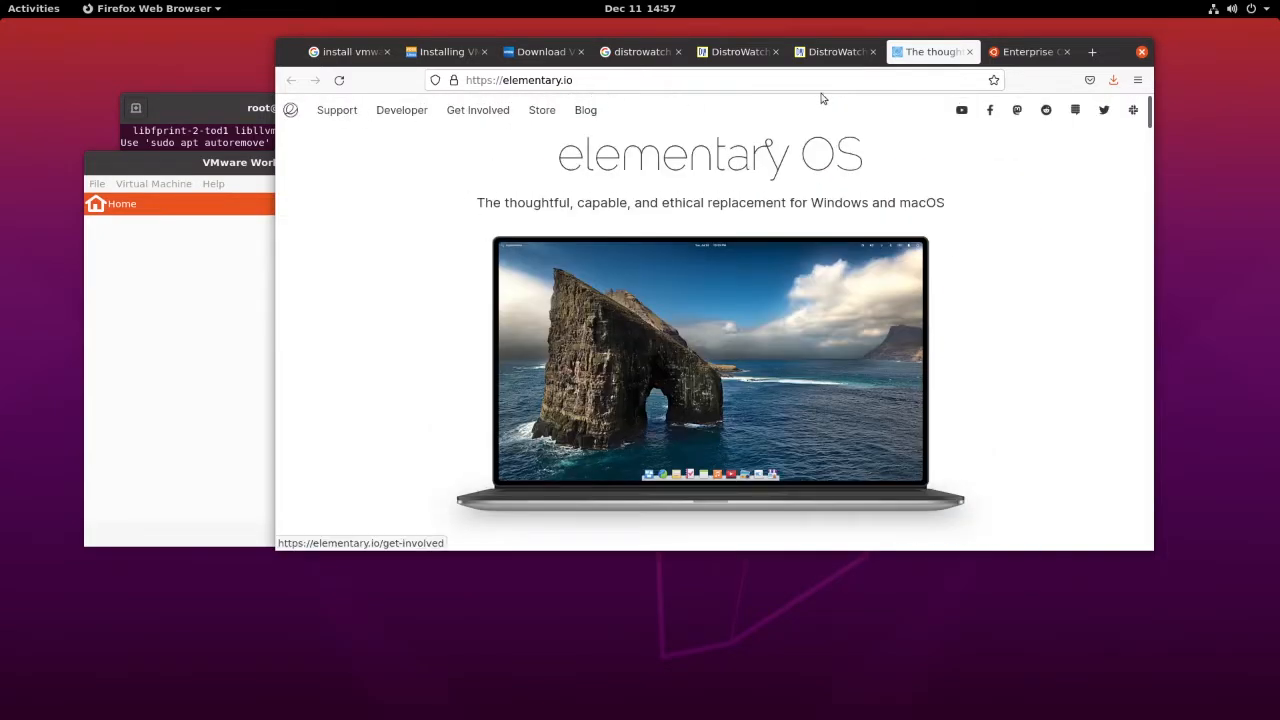
# Return to the DistroWatch.com front page and browse the latest release news down to the FreeBSD 12.3 announcement.
pyautogui.click(838, 52)
pyautogui.scroll(5, 524, 296)
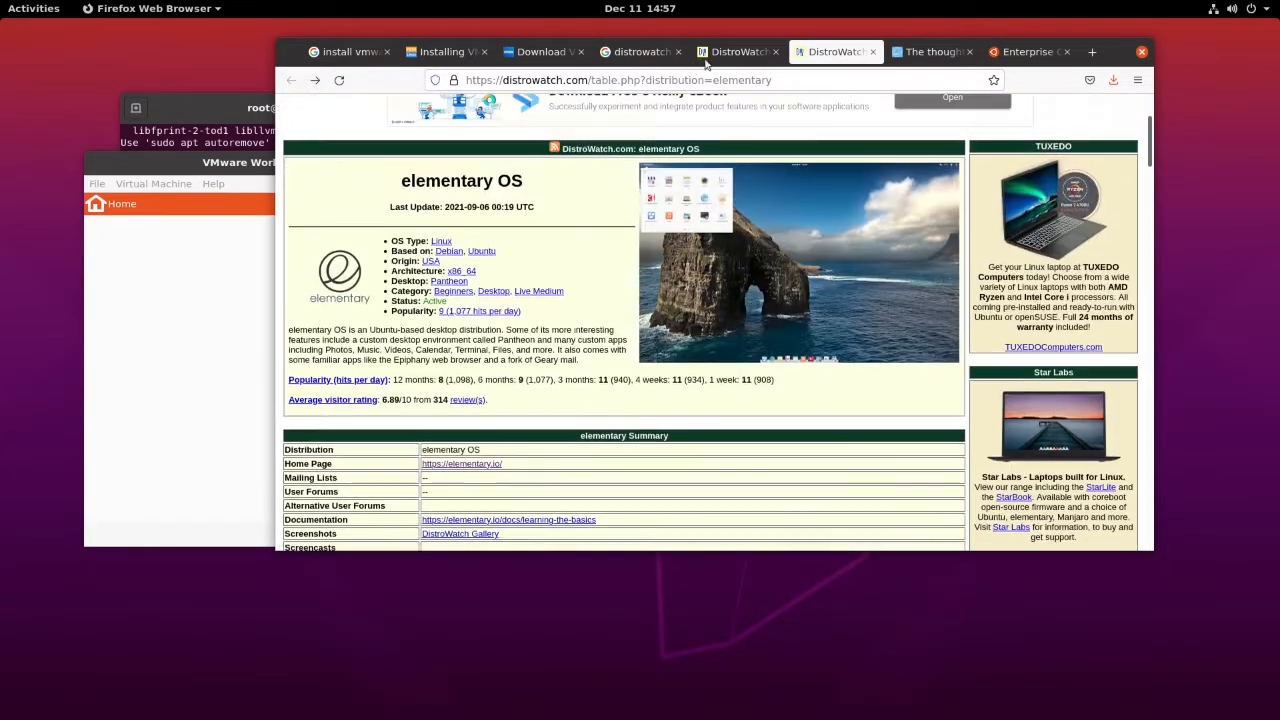
pyautogui.hotkey('ctrl', 'pageup')
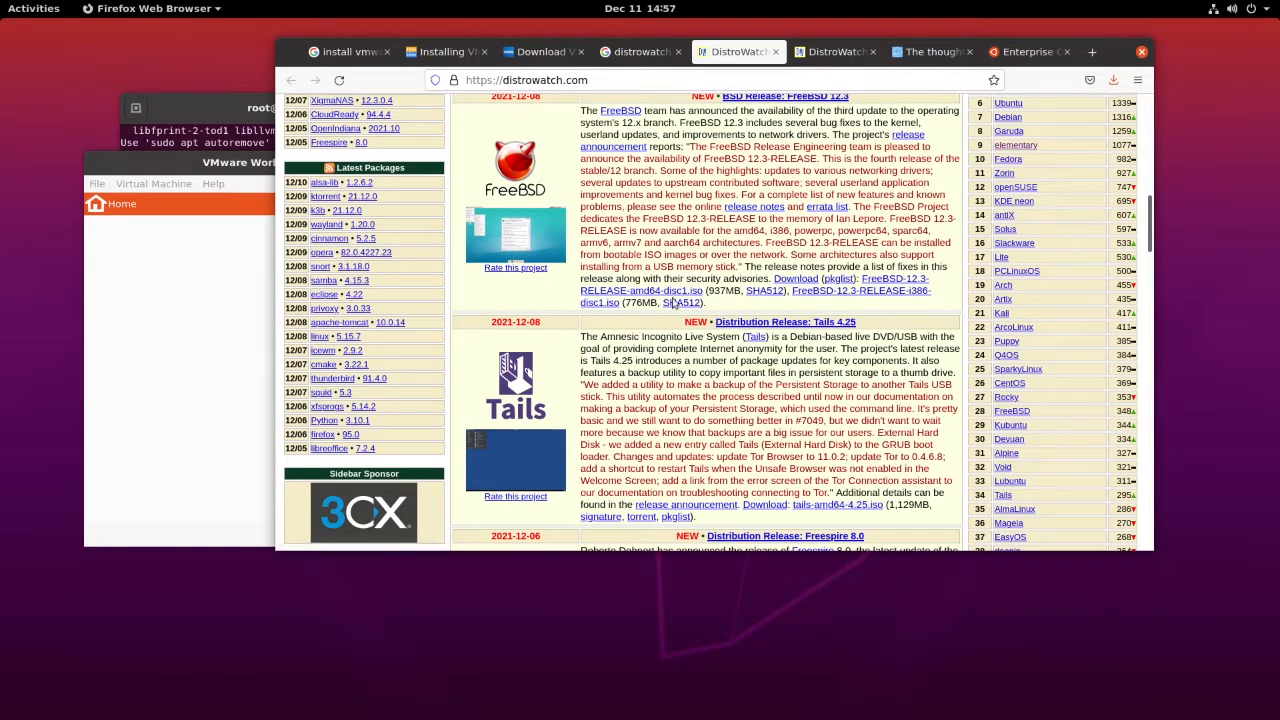
pyautogui.scroll(1, 635, 205)
pyautogui.scroll(2, 635, 205)
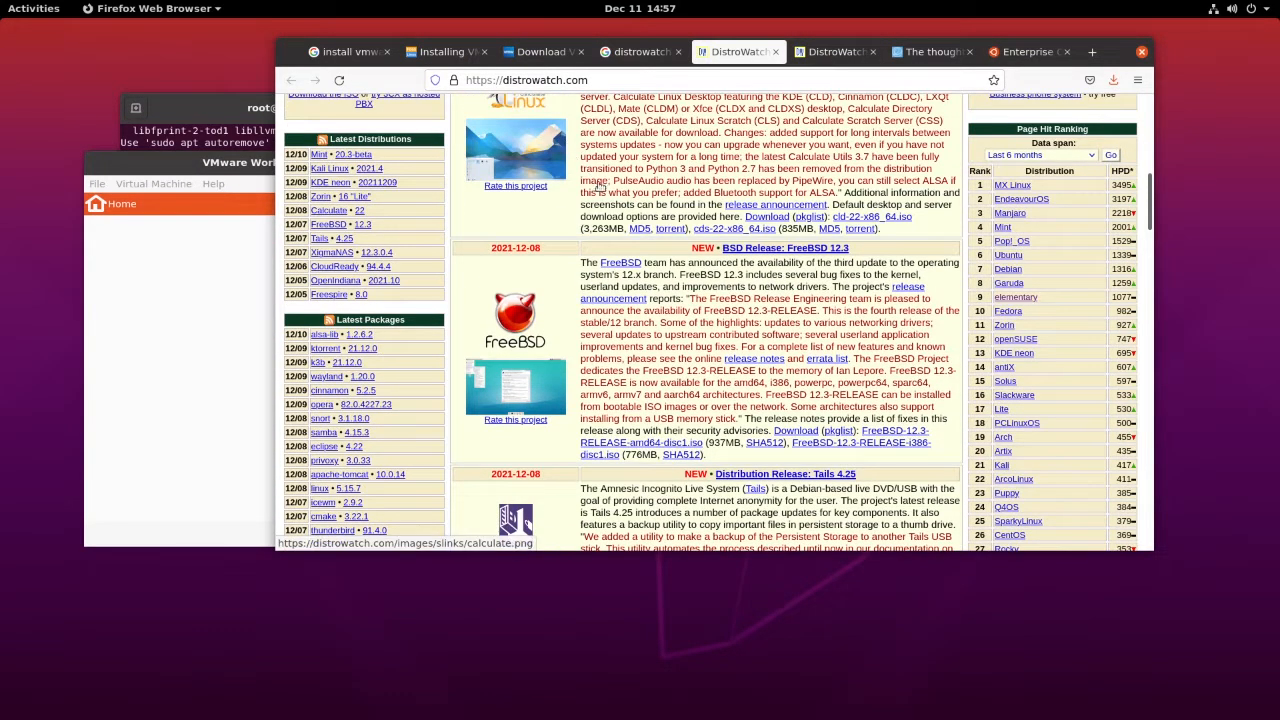
pyautogui.scroll(4, 650, 270)
pyautogui.scroll(-5, 669, 343)
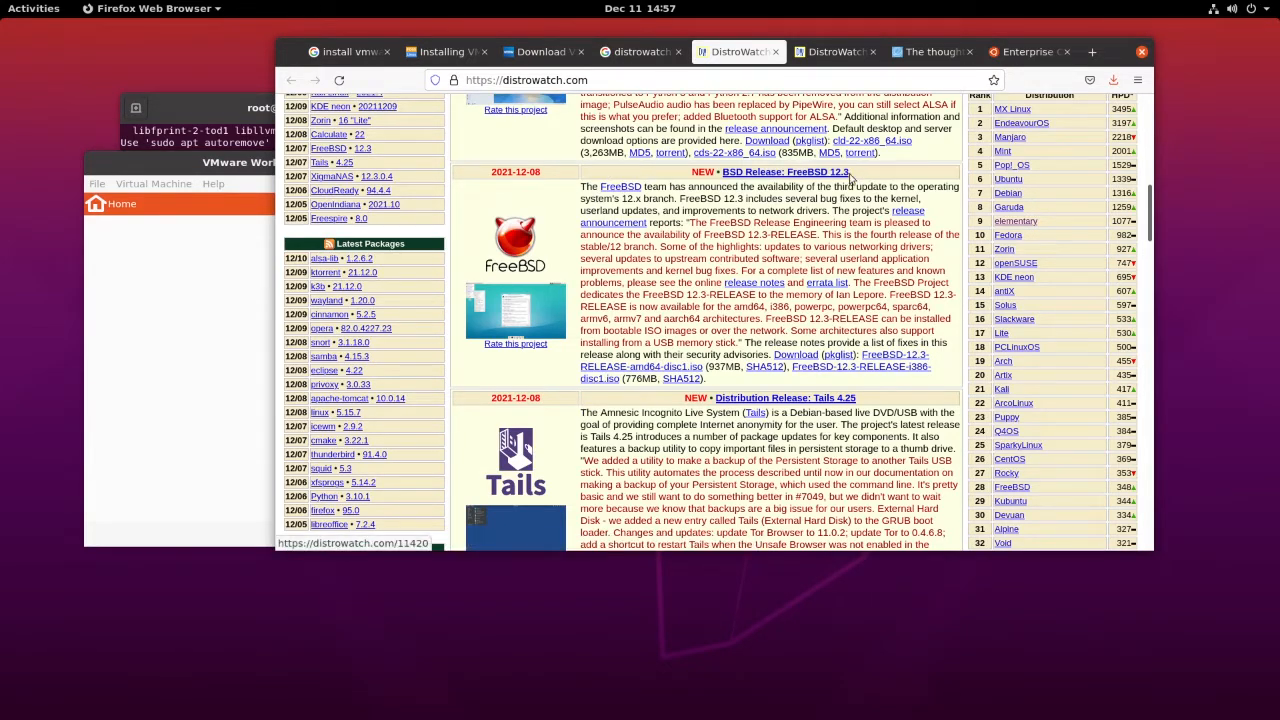
# Download FreeBSD-12.3-RELEASE-amd64-disc1.iso from the FreeBSD 12.3 announcement and save it as a file.
pyautogui.tripleClick(672, 172)
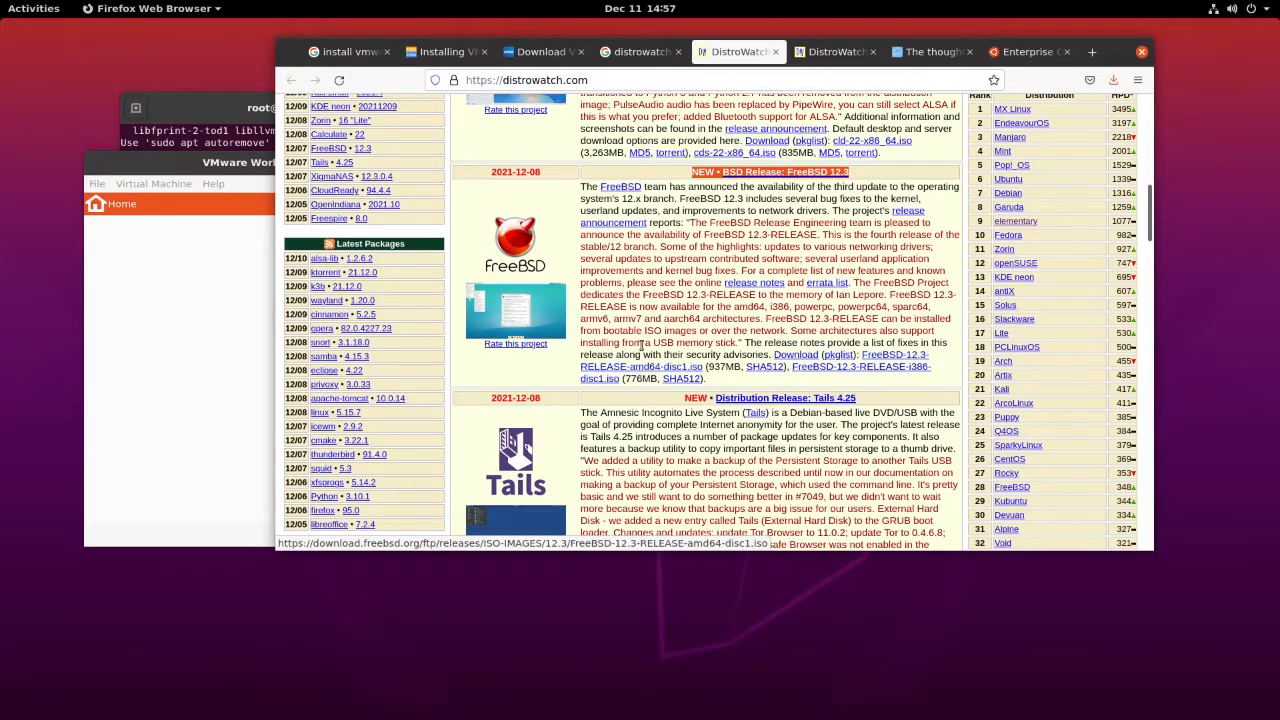
pyautogui.moveTo(710, 368); pyautogui.dragTo(582, 368)
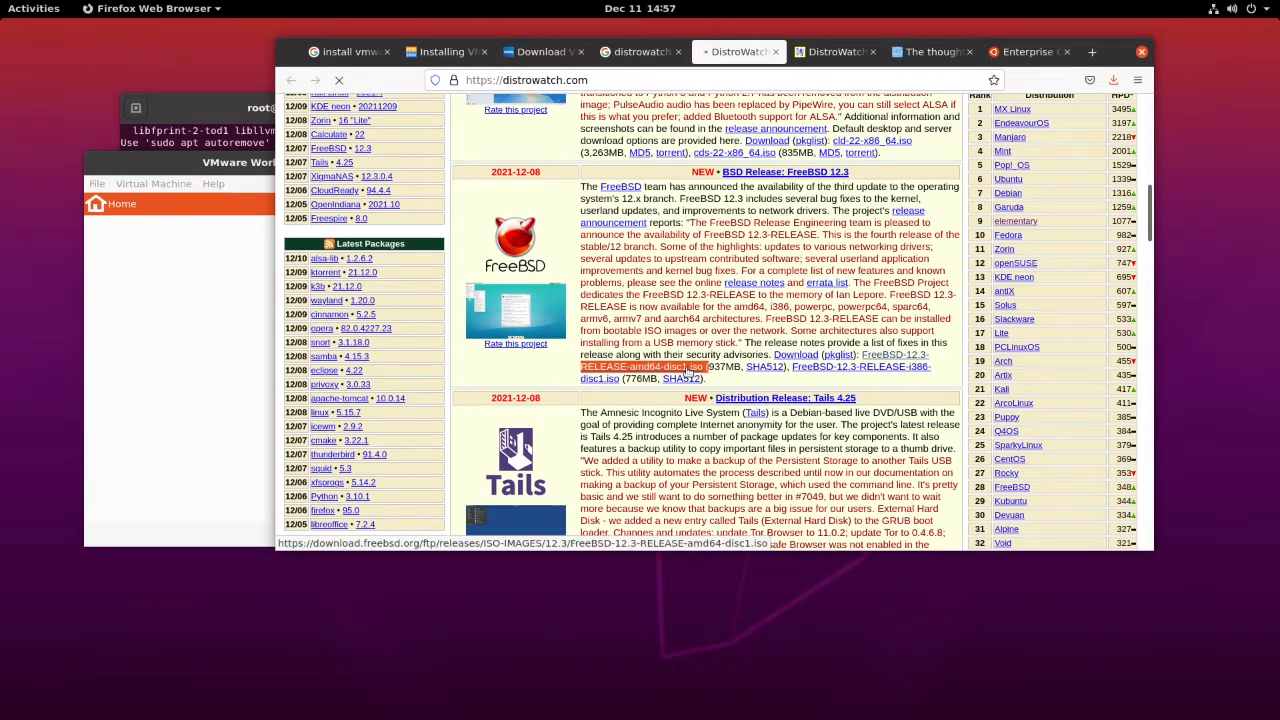
pyautogui.click(688, 372)
pyautogui.click(645, 350)
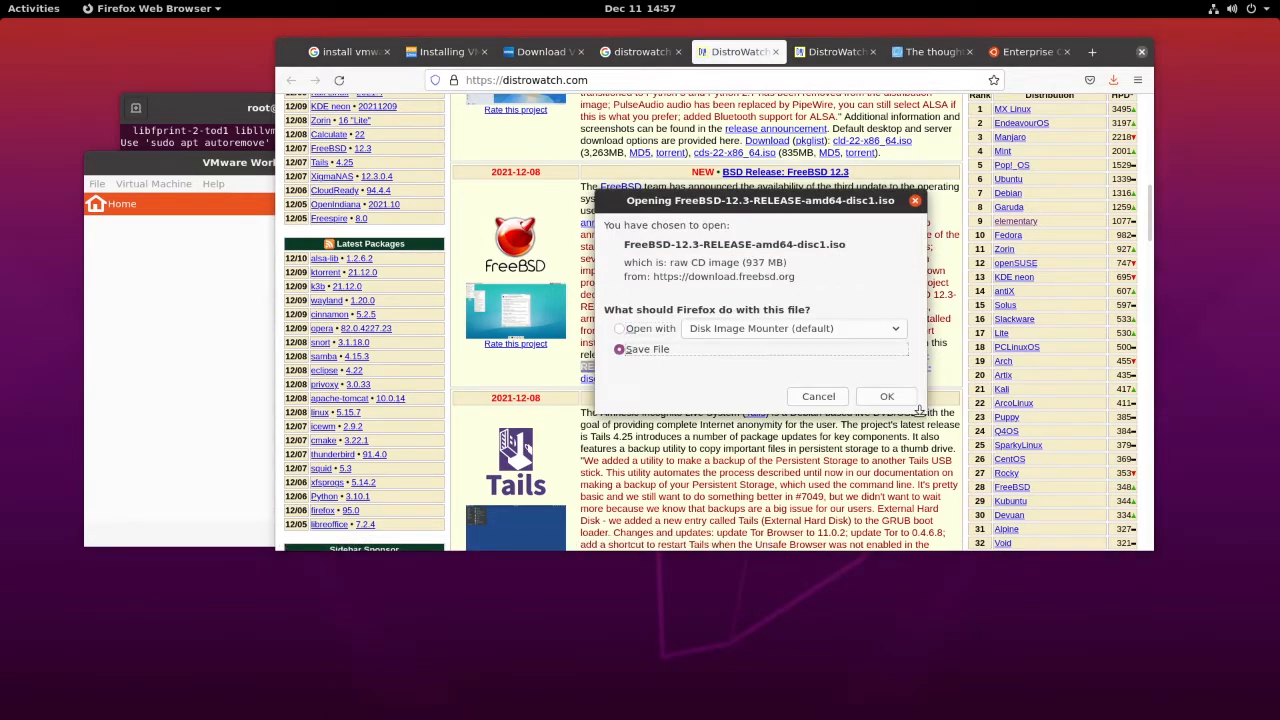
pyautogui.click(886, 397)
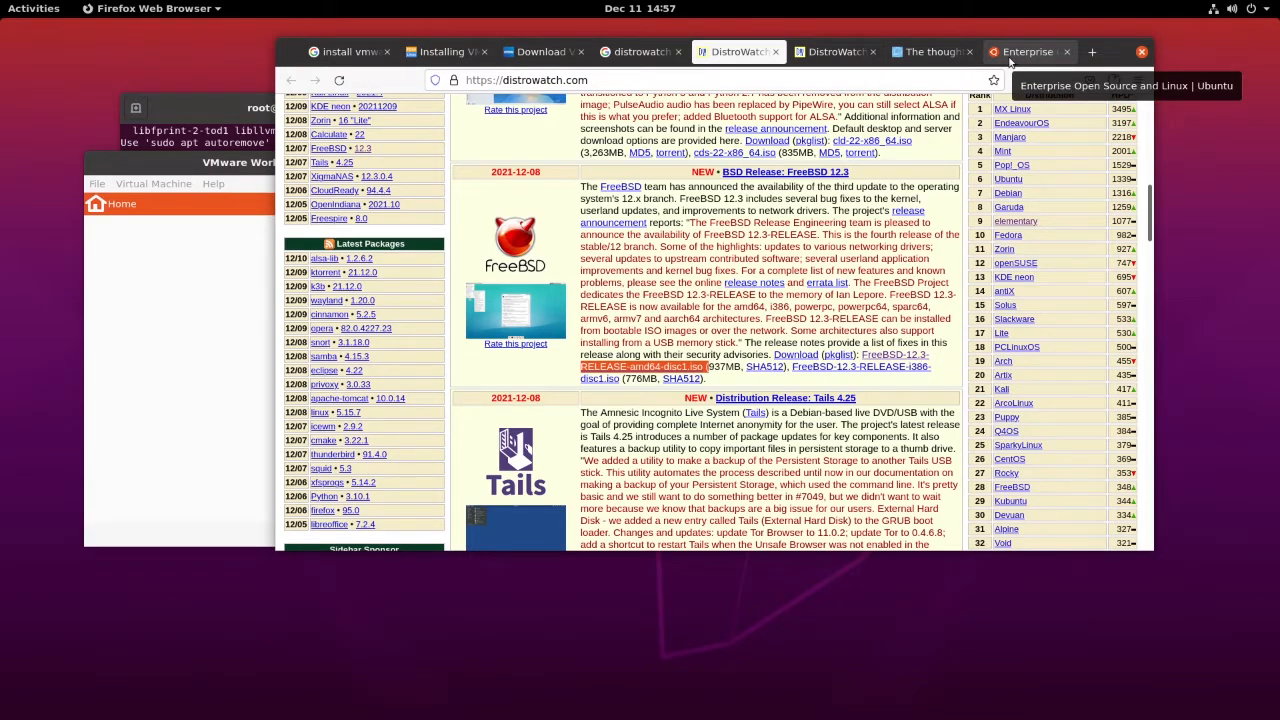
# Close the elementary OS tab and open the Get Ubuntu Server page from Ubuntu's download options.
pyautogui.click(930, 52)
pyautogui.click(968, 52)
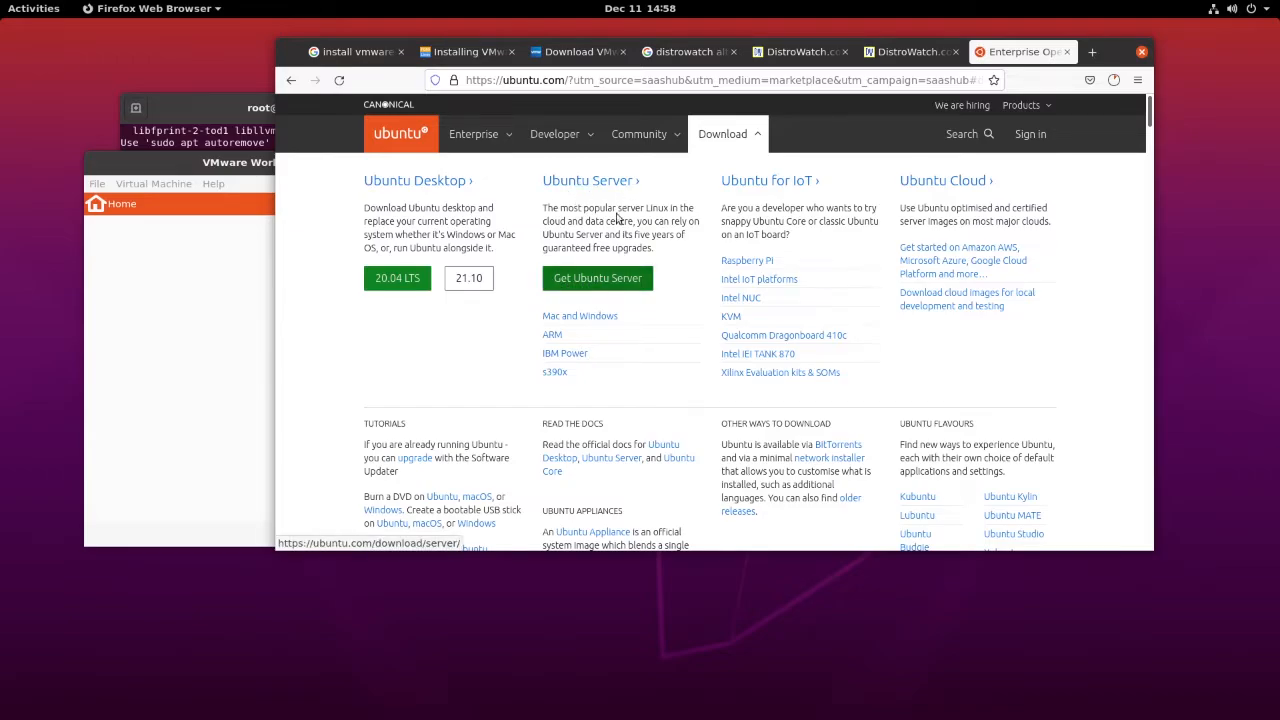
pyautogui.click(564, 284)
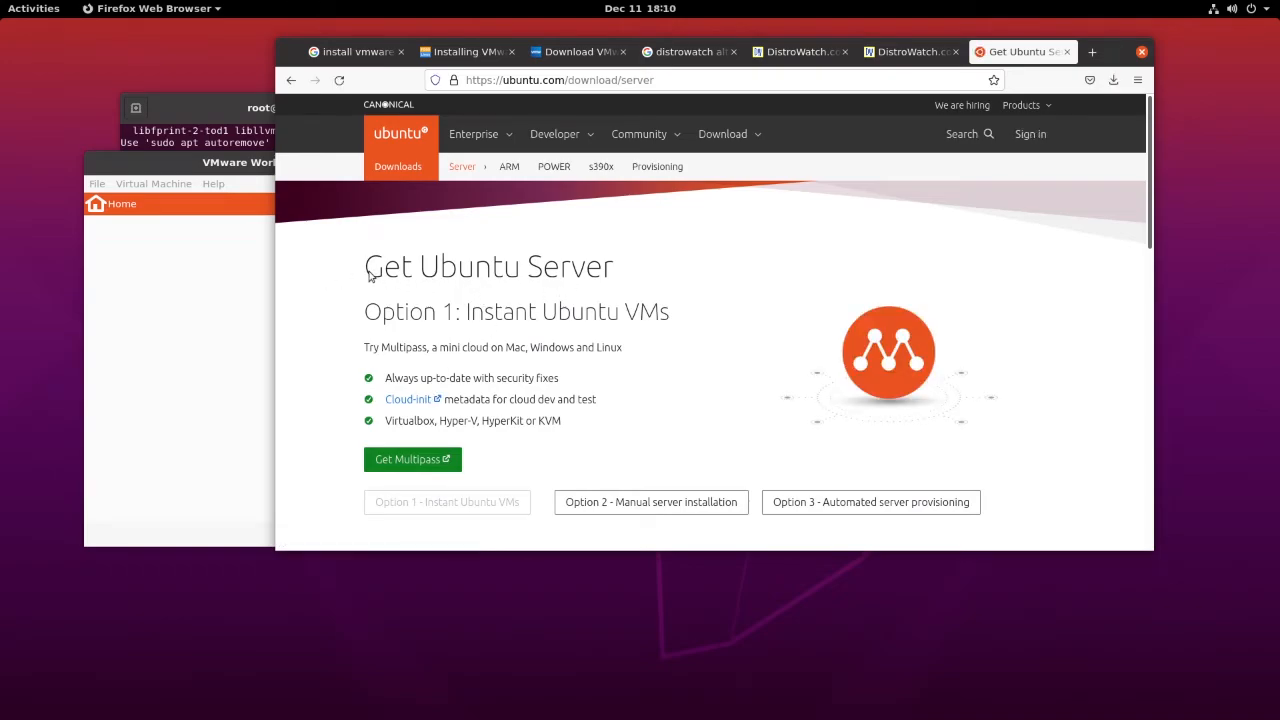
pyautogui.click(726, 134)
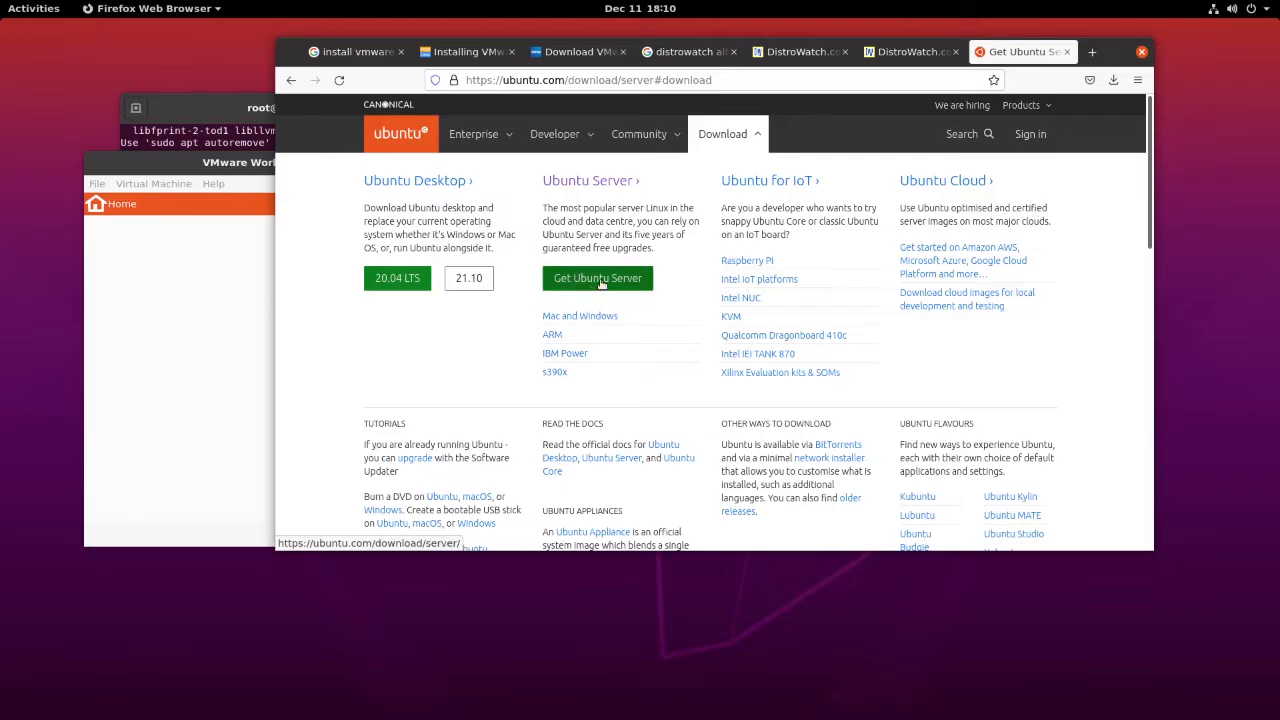
pyautogui.click(600, 281)
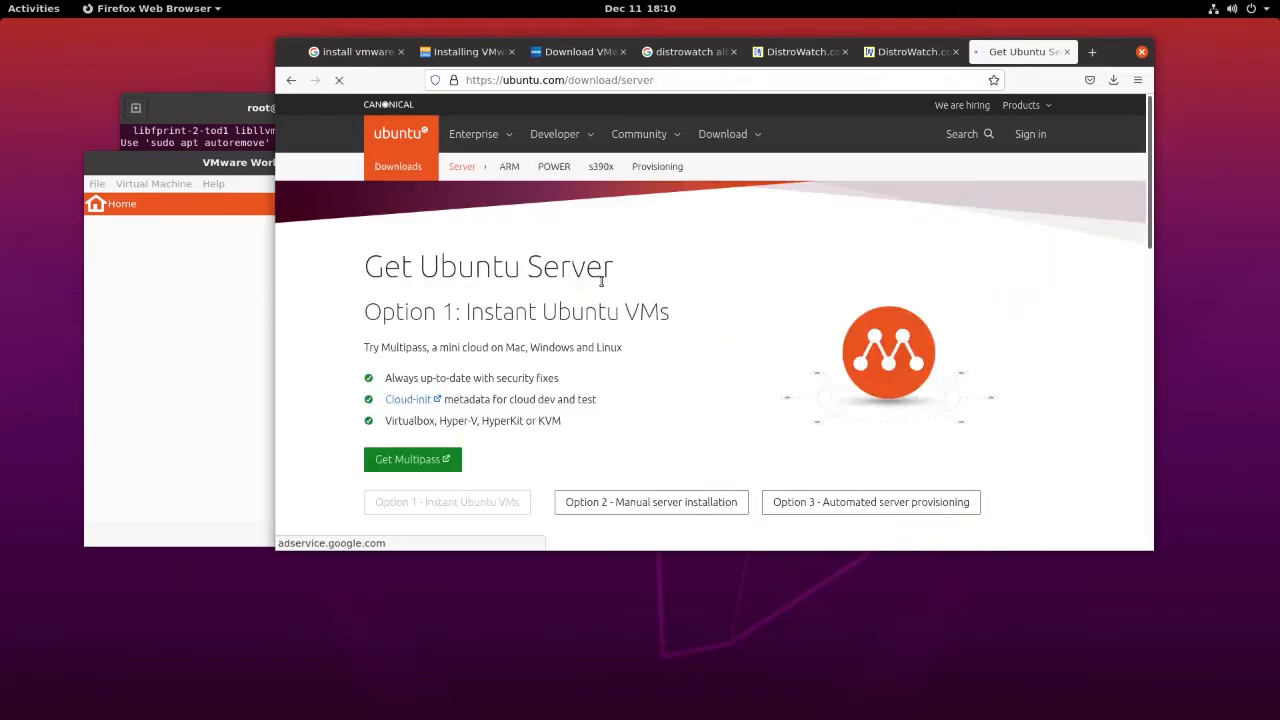
# Choose Option 2 - Manual server installation and request the Ubuntu Server 20.04.3 LTS download.
pyautogui.scroll(-3, 358, 446)
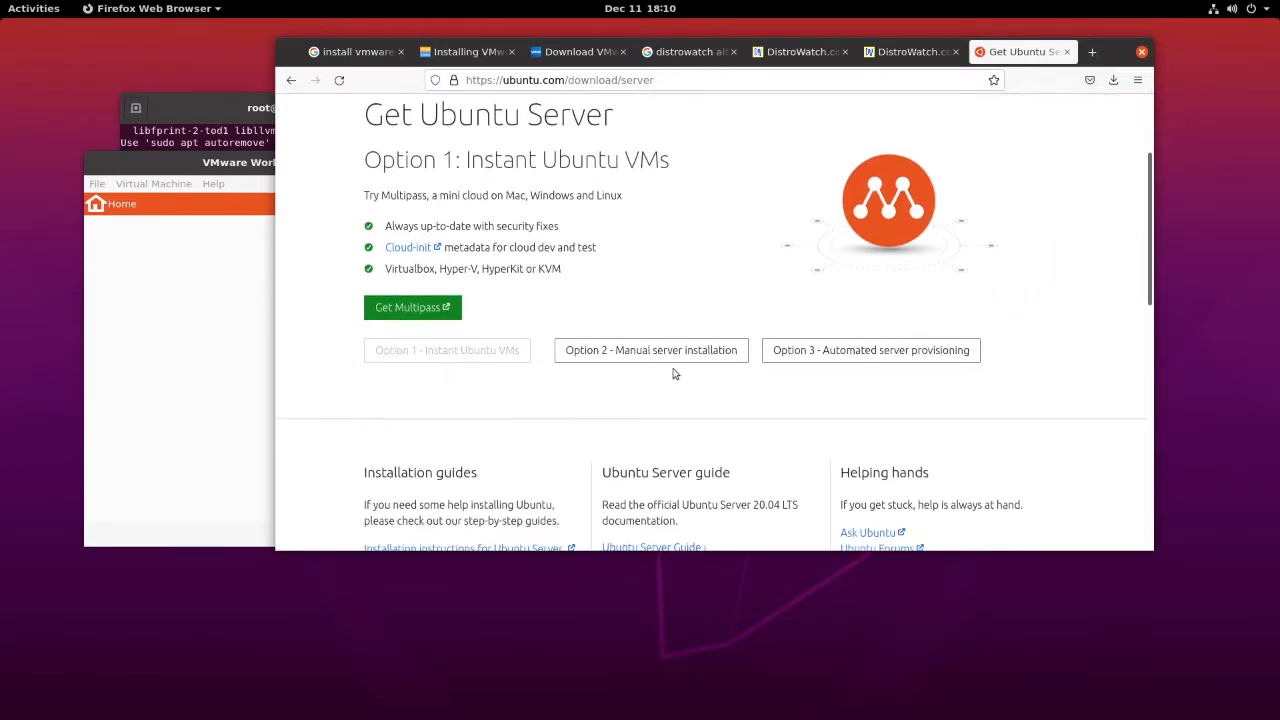
pyautogui.scroll(-2, 673, 362)
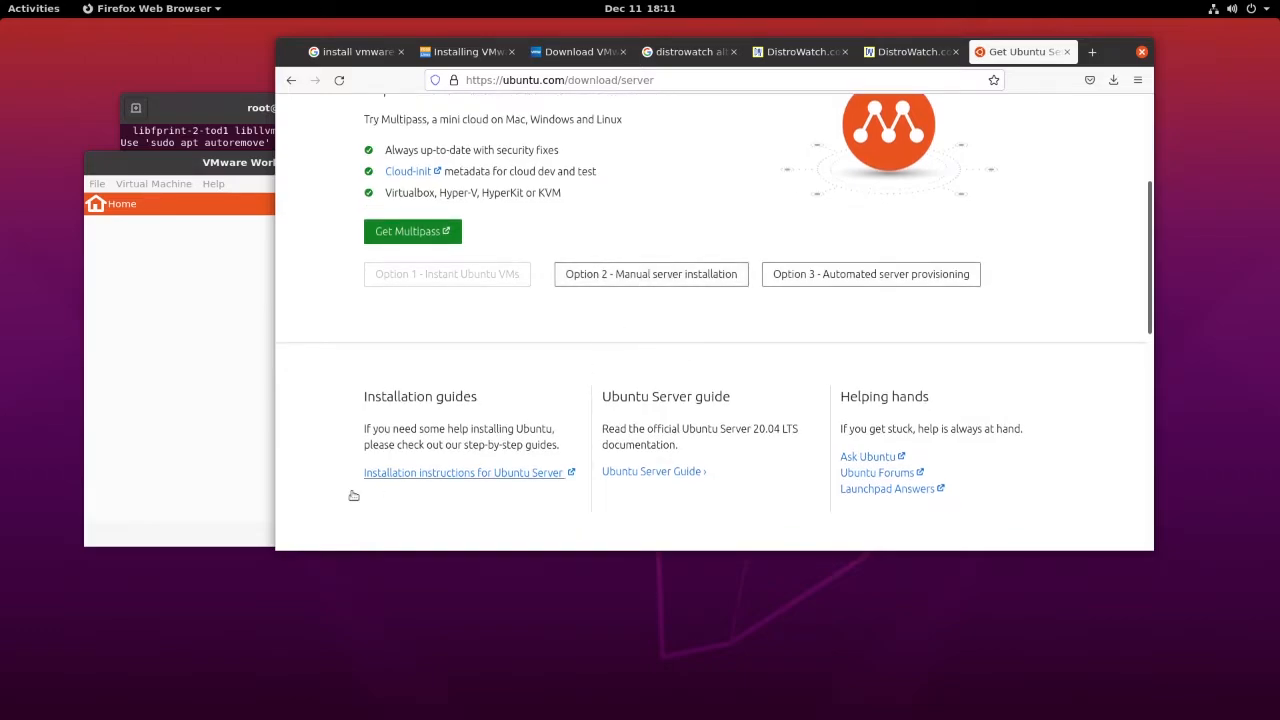
pyautogui.click(692, 275)
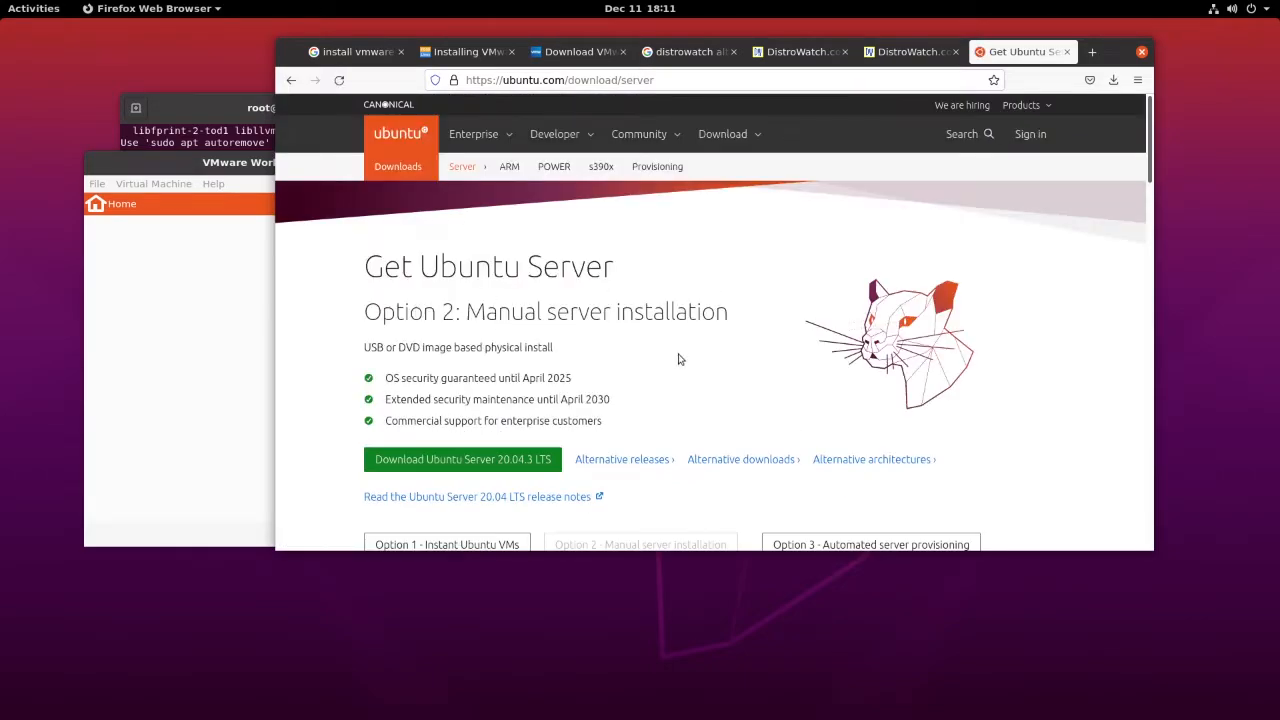
pyautogui.scroll(-3, 511, 412)
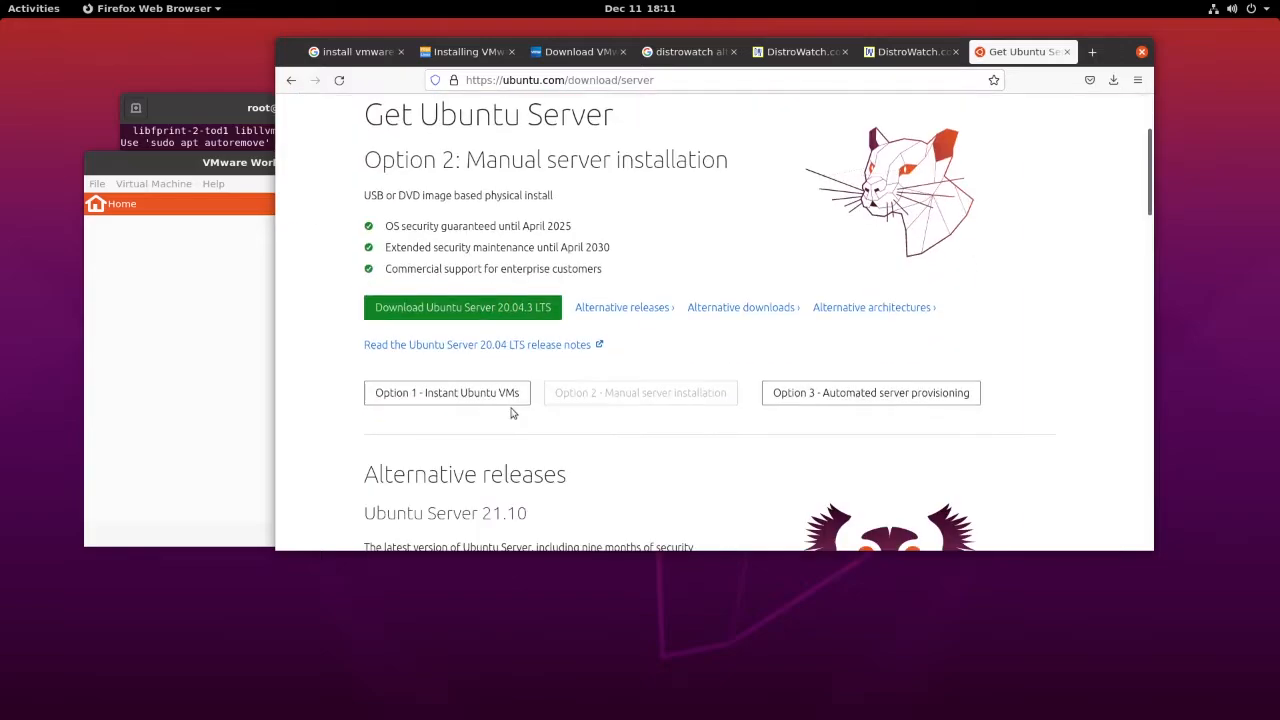
pyautogui.click(490, 312)
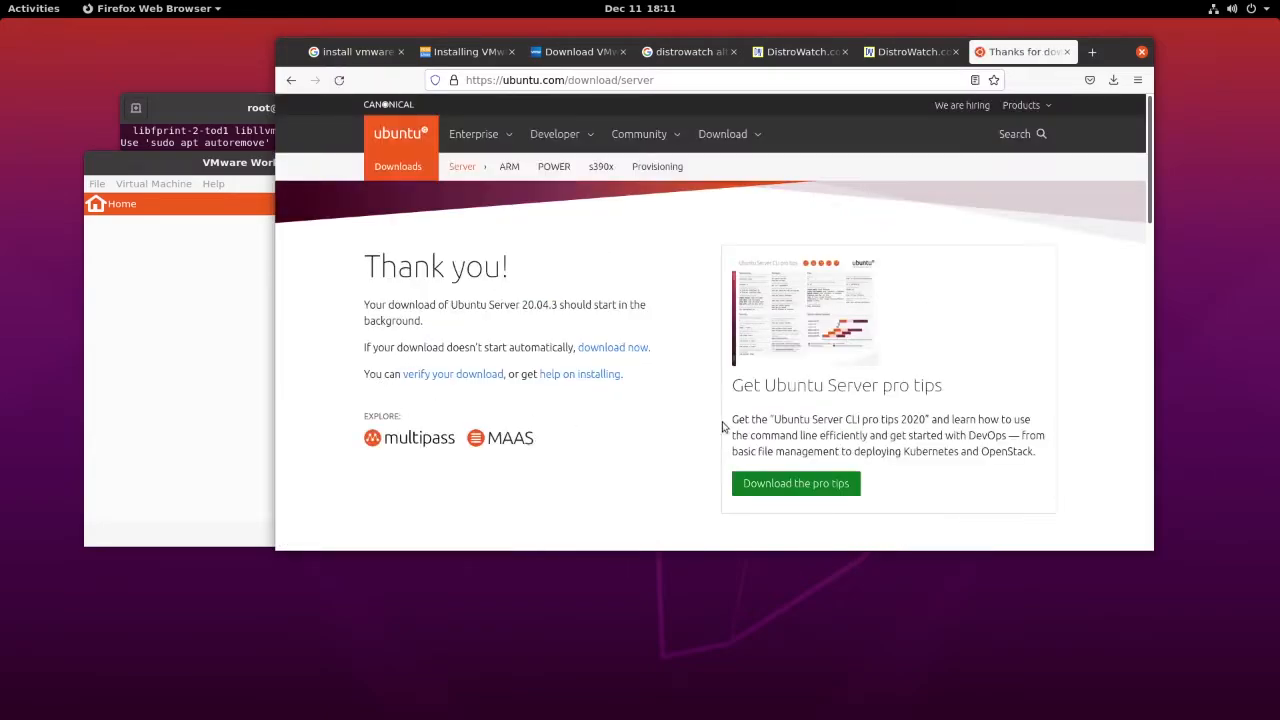
# Use the manual download link on the thank-you page and save ubuntu-20.04.3-live-server-amd64.iso as a file.
pyautogui.scroll(-3, 520, 415)
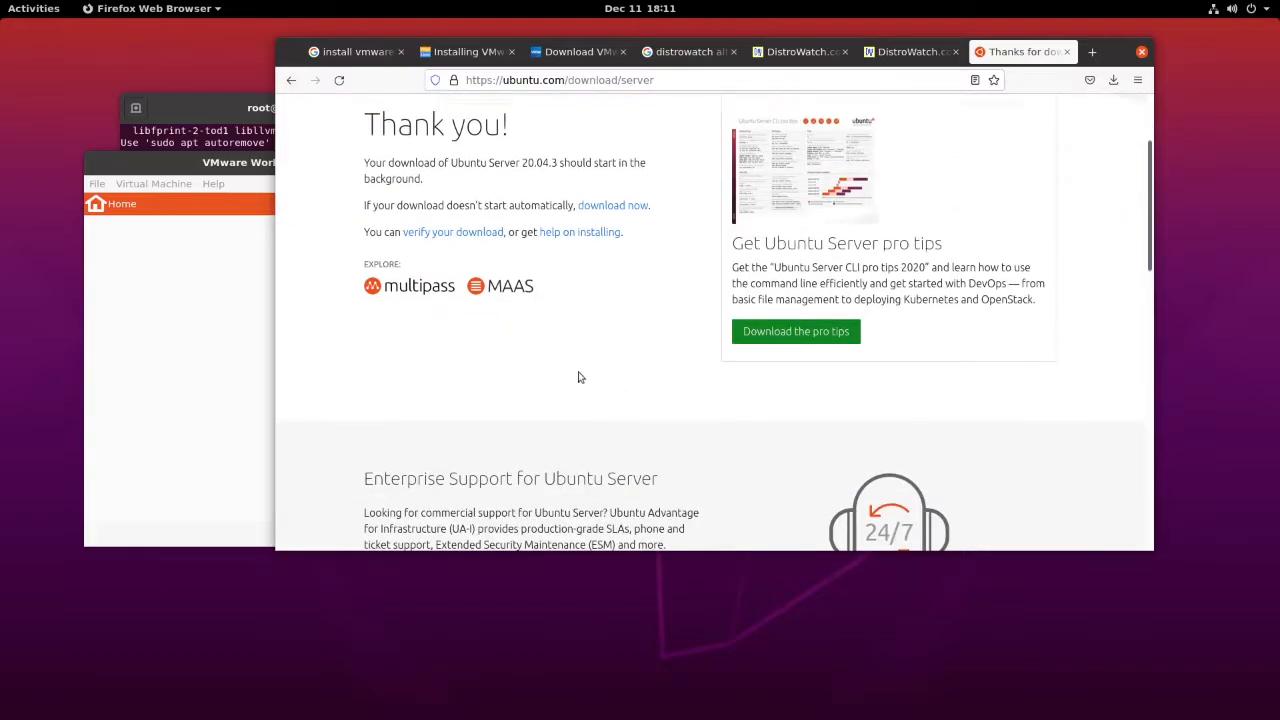
pyautogui.scroll(3, 464, 377)
pyautogui.click(616, 347)
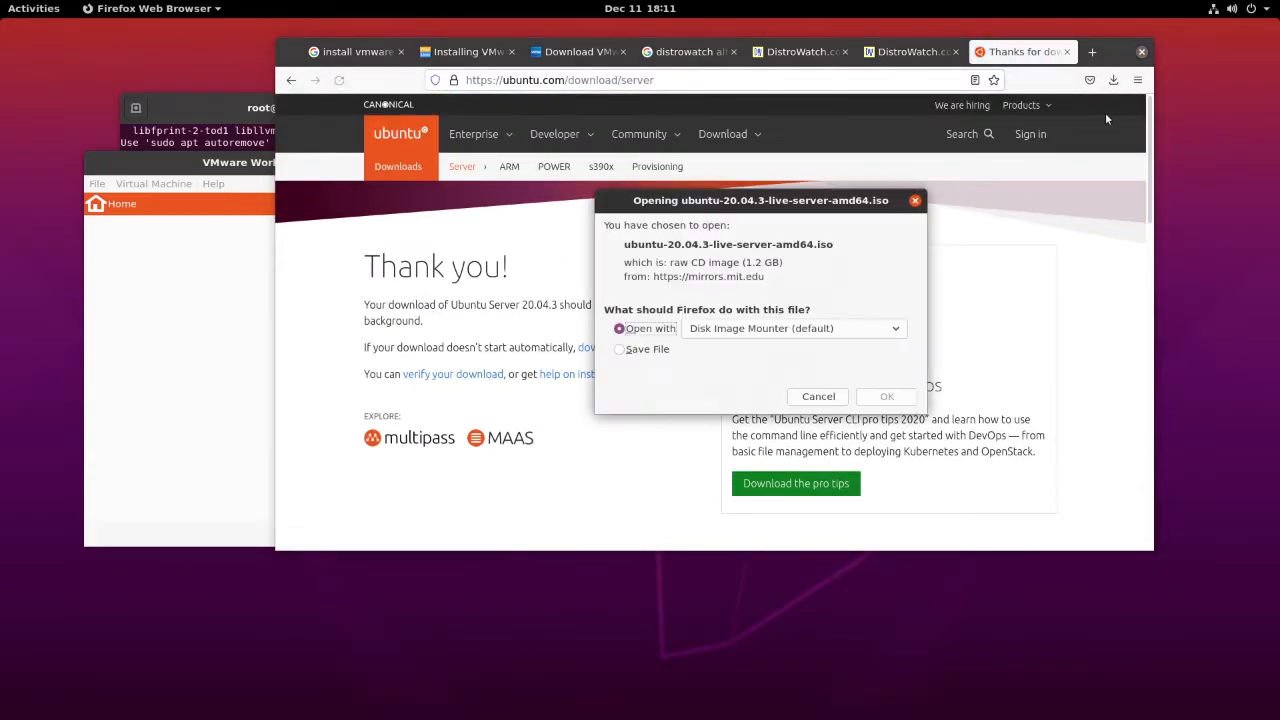
pyautogui.click(634, 350)
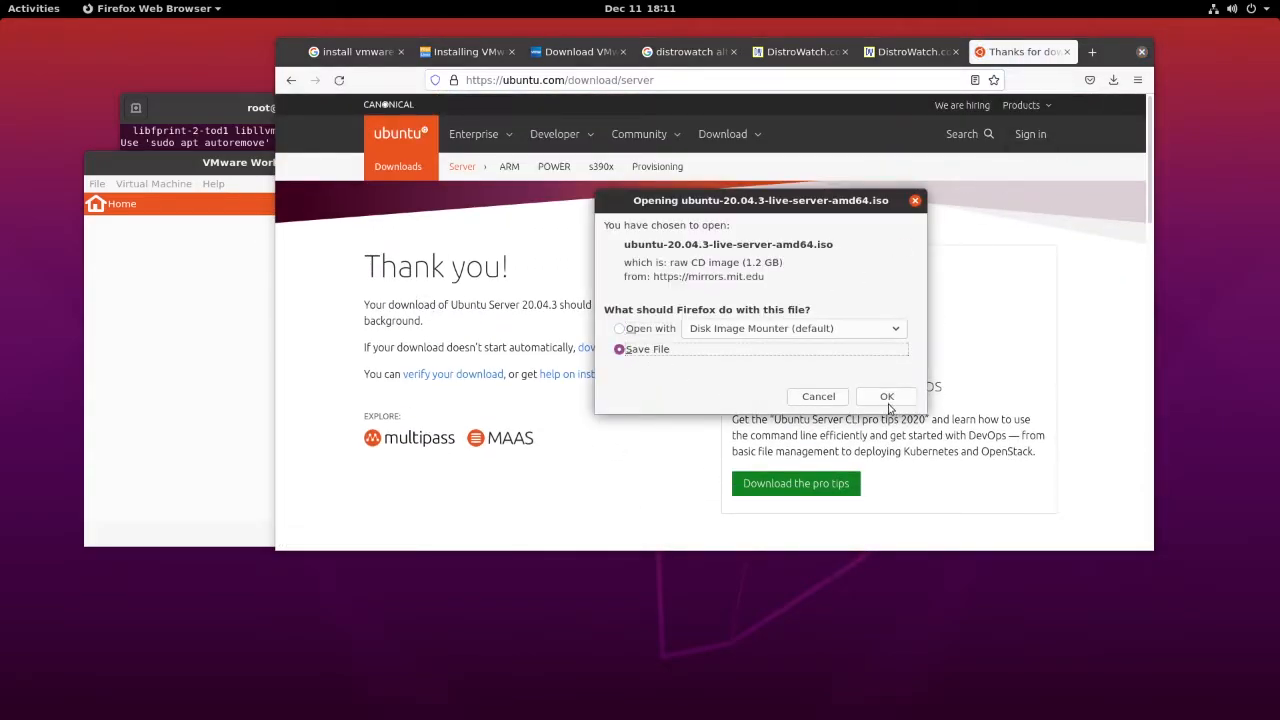
pyautogui.click(887, 398)
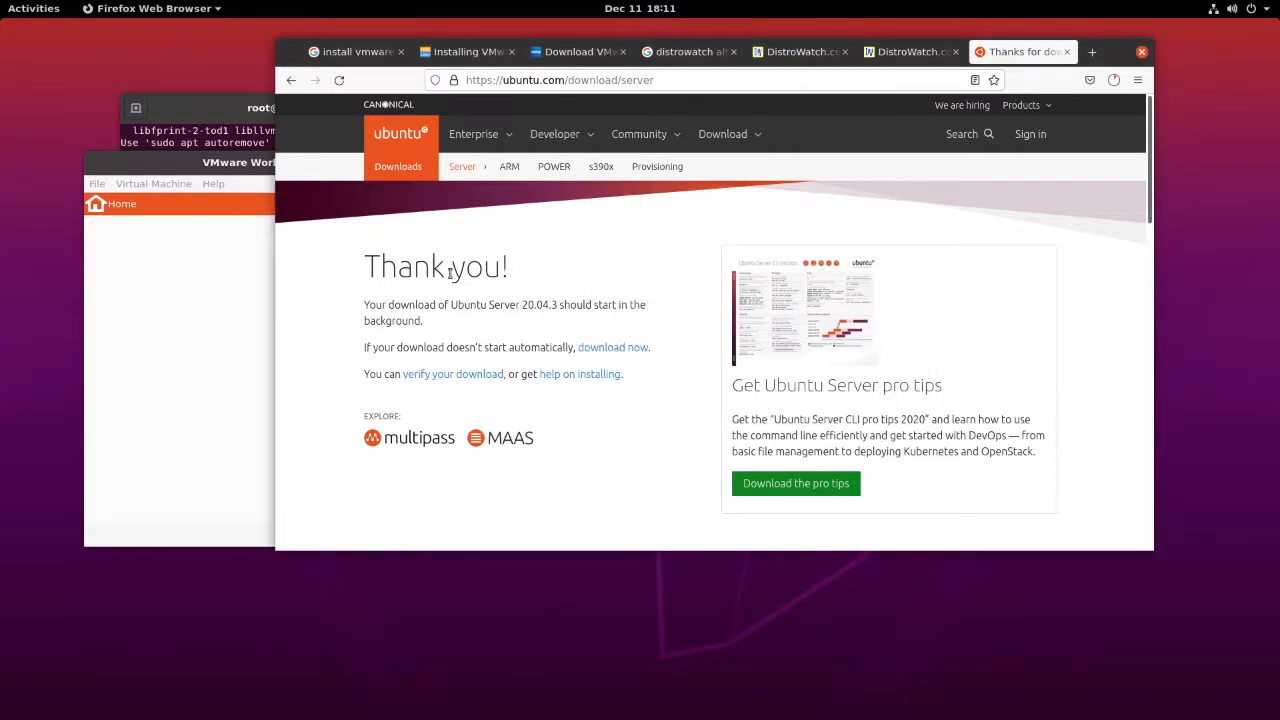
# Check the Ubuntu Server ISO download progress, narrowing the Firefox window and moving the VMware Workstation 16 Player window into view.
pyautogui.click(1113, 80)
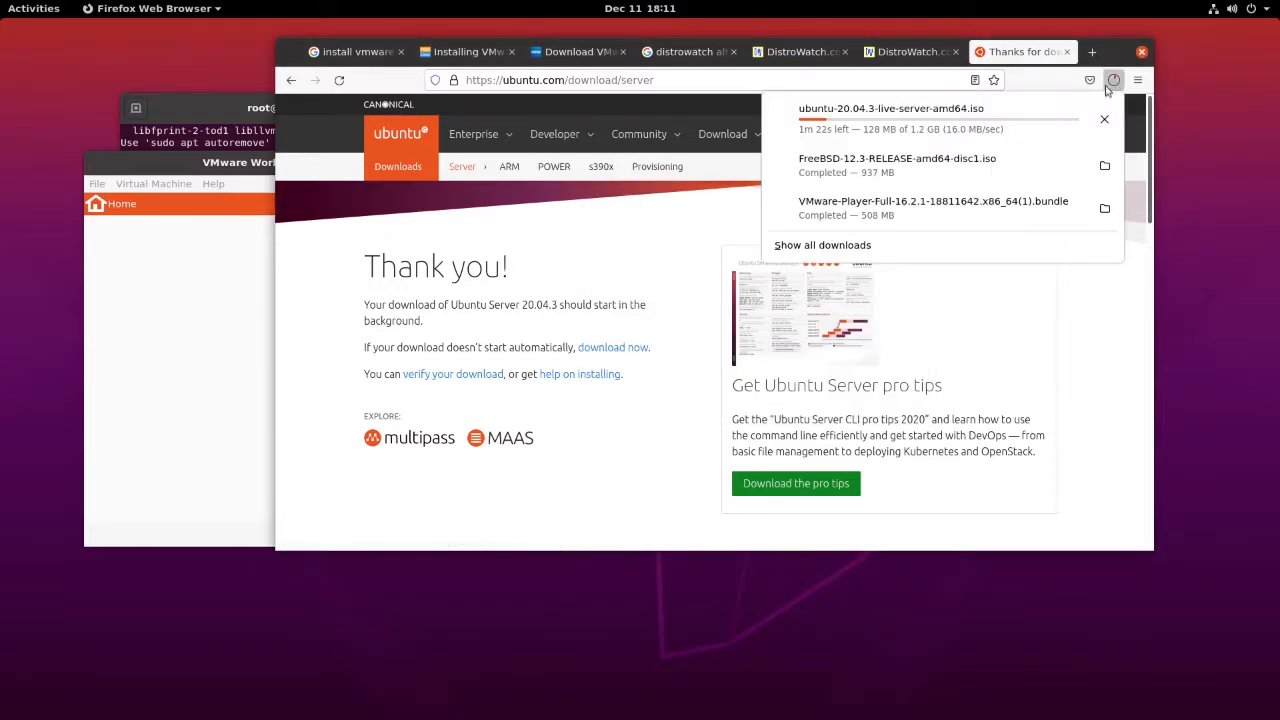
pyautogui.click(228, 168)
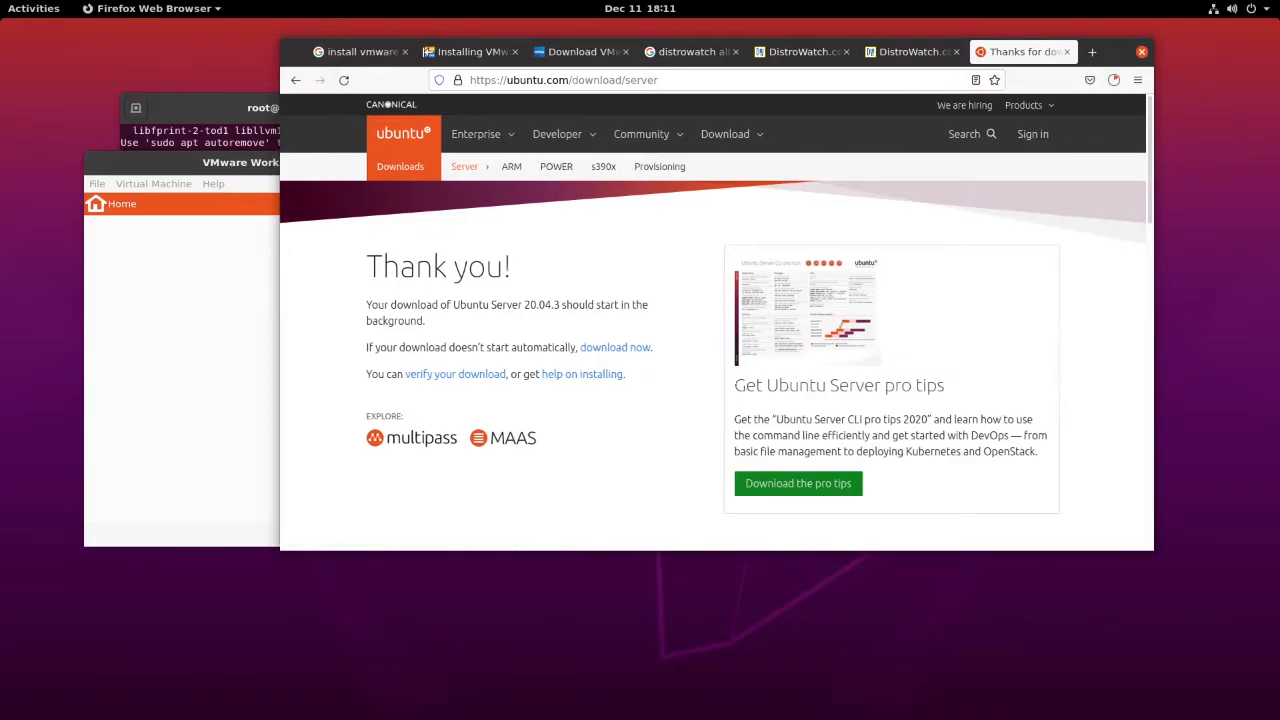
pyautogui.moveTo(277, 43); pyautogui.dragTo(487, 43)
pyautogui.moveTo(391, 181); pyautogui.dragTo(416, 206)
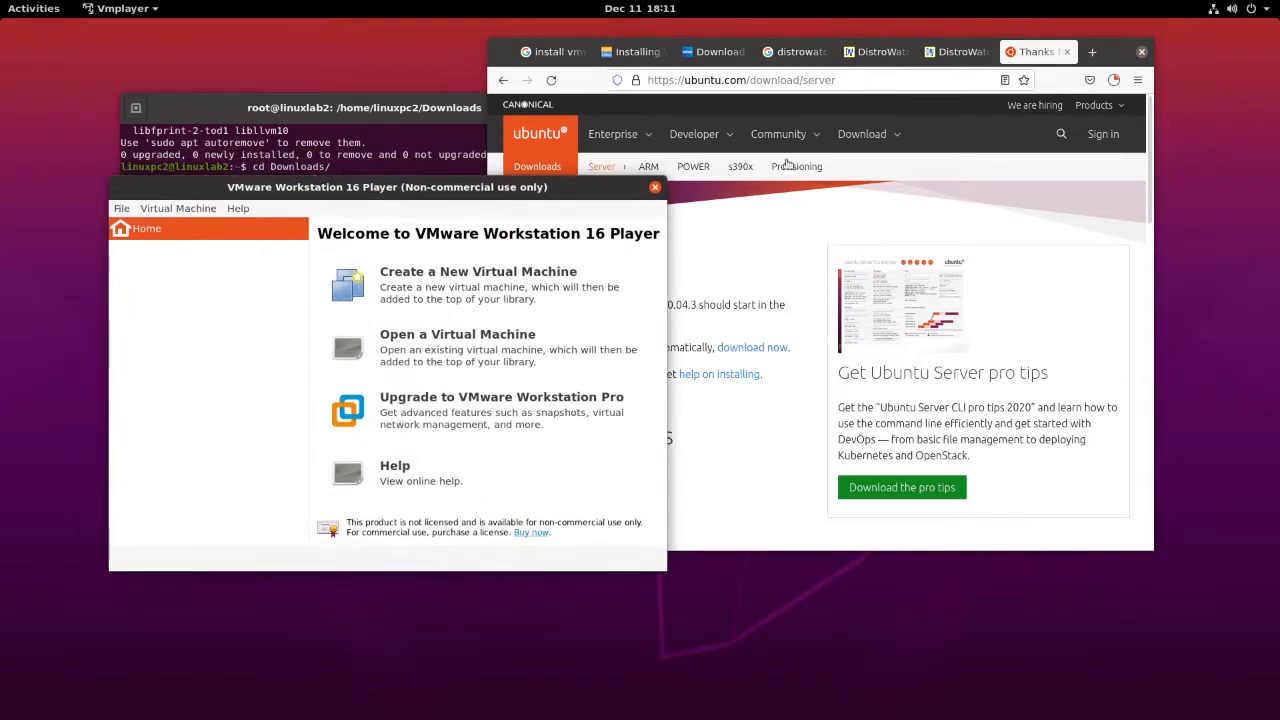
pyautogui.click(1113, 80)
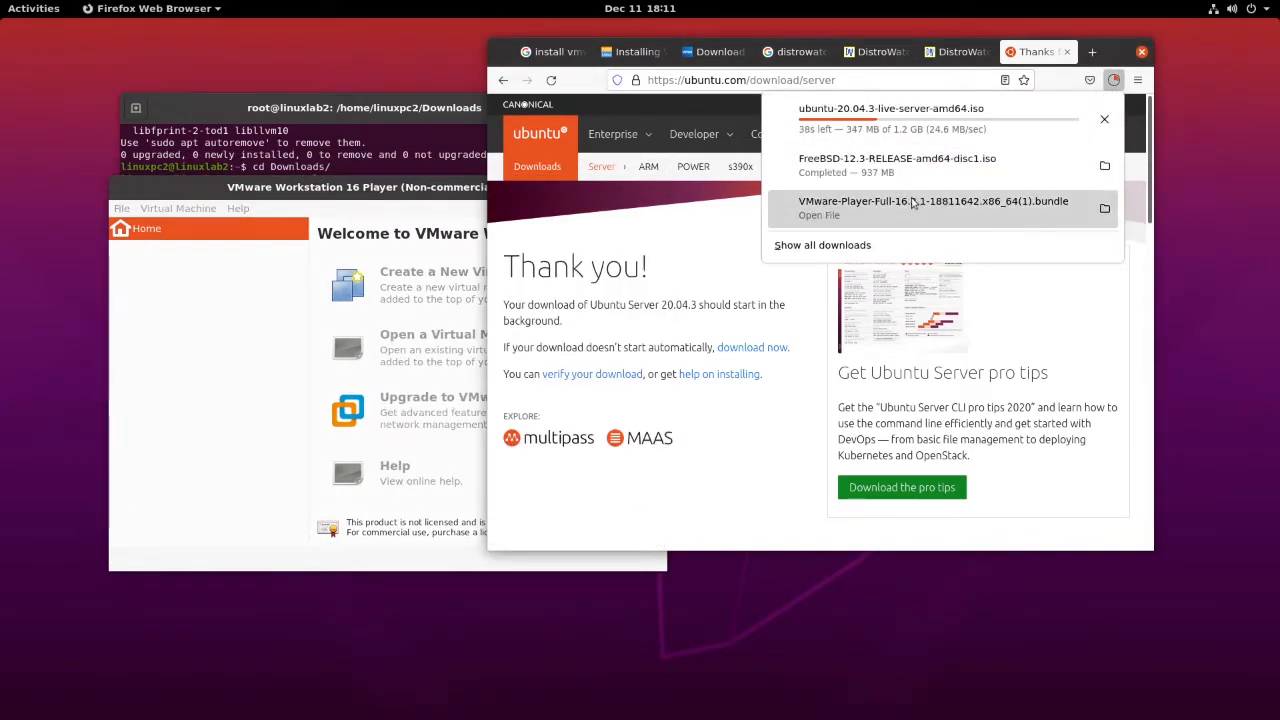
# Switch to VMware Workstation 16 Player, start creating a new virtual machine, and choose an ISO image as the installation source.
pyautogui.click(337, 190)
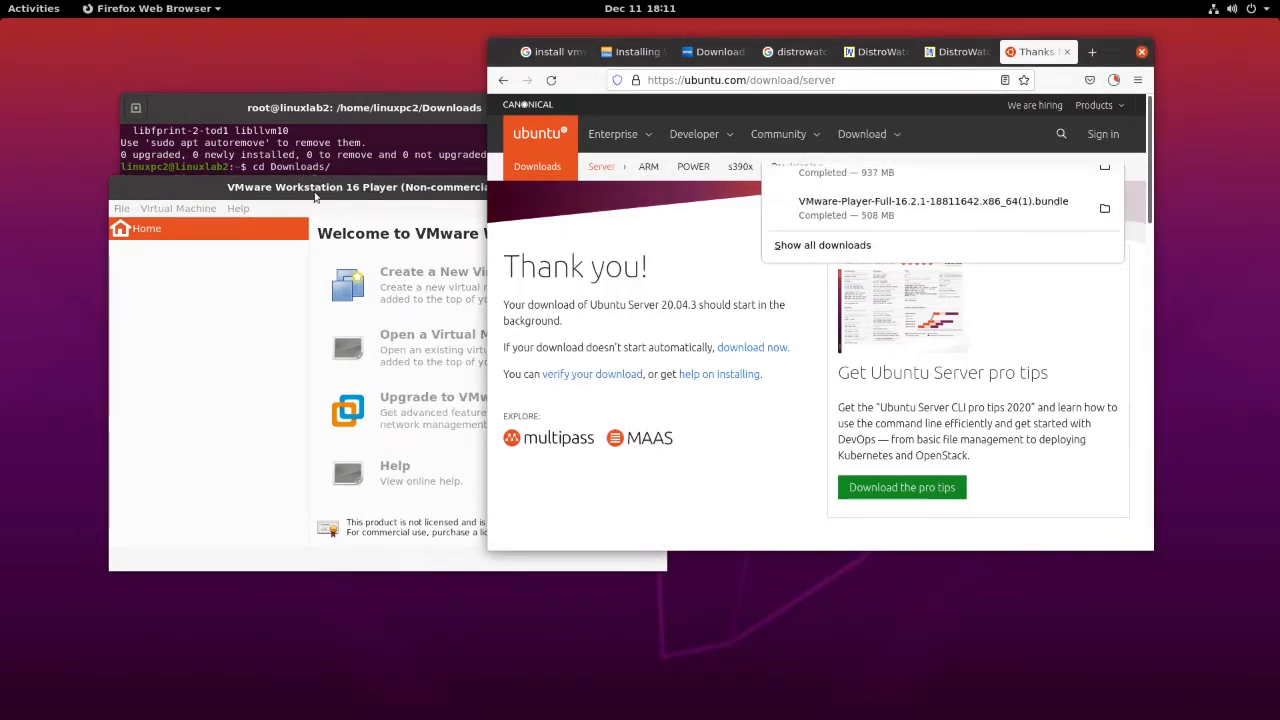
pyautogui.click(160, 209)
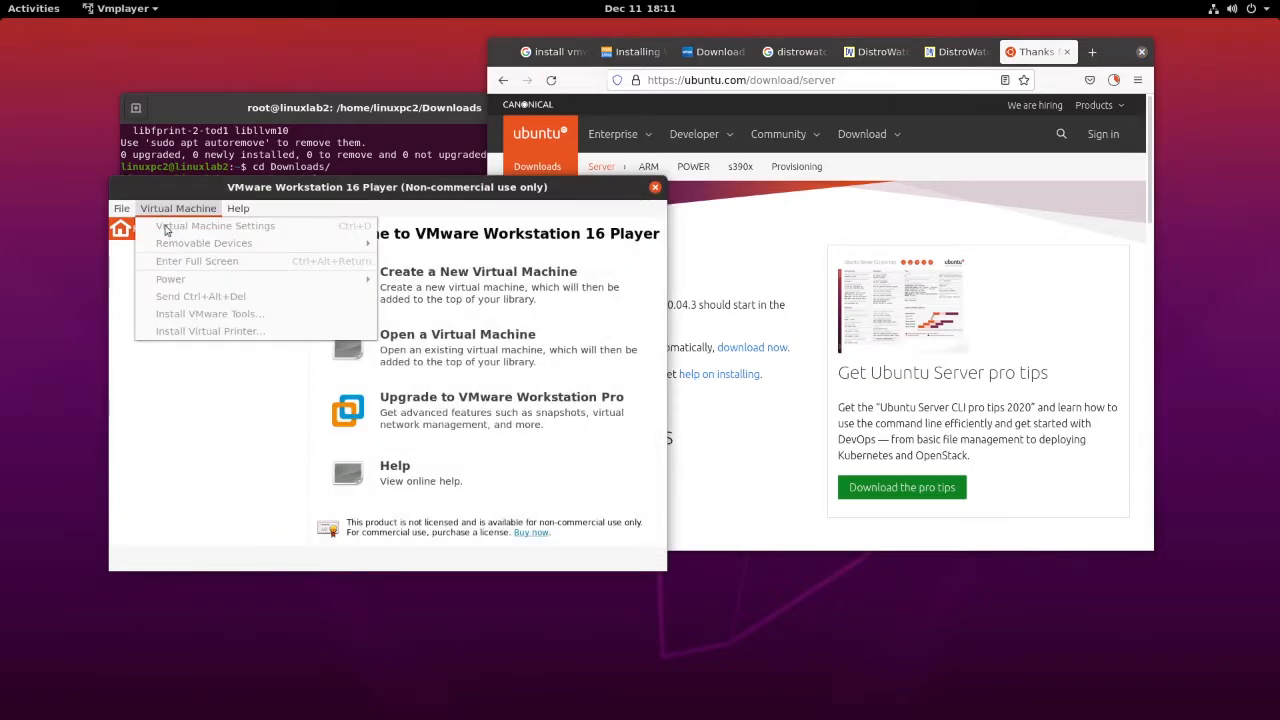
pyautogui.moveTo(123, 210)
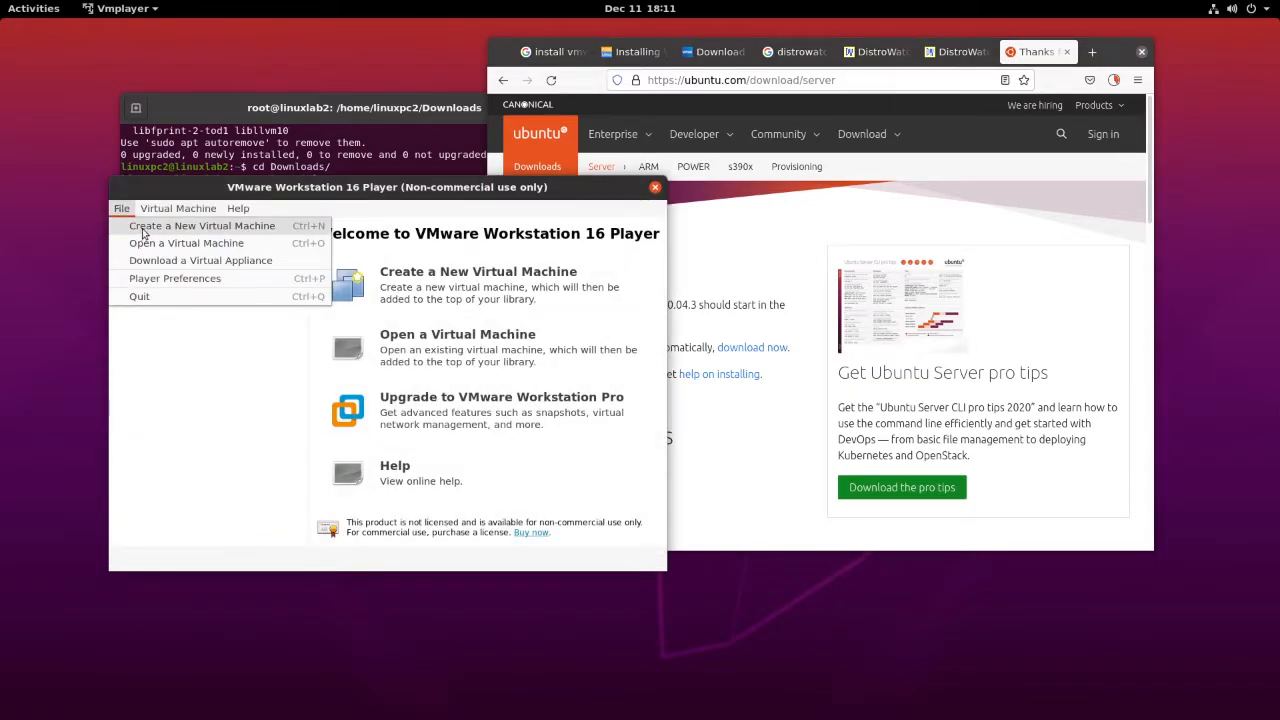
pyautogui.click(143, 228)
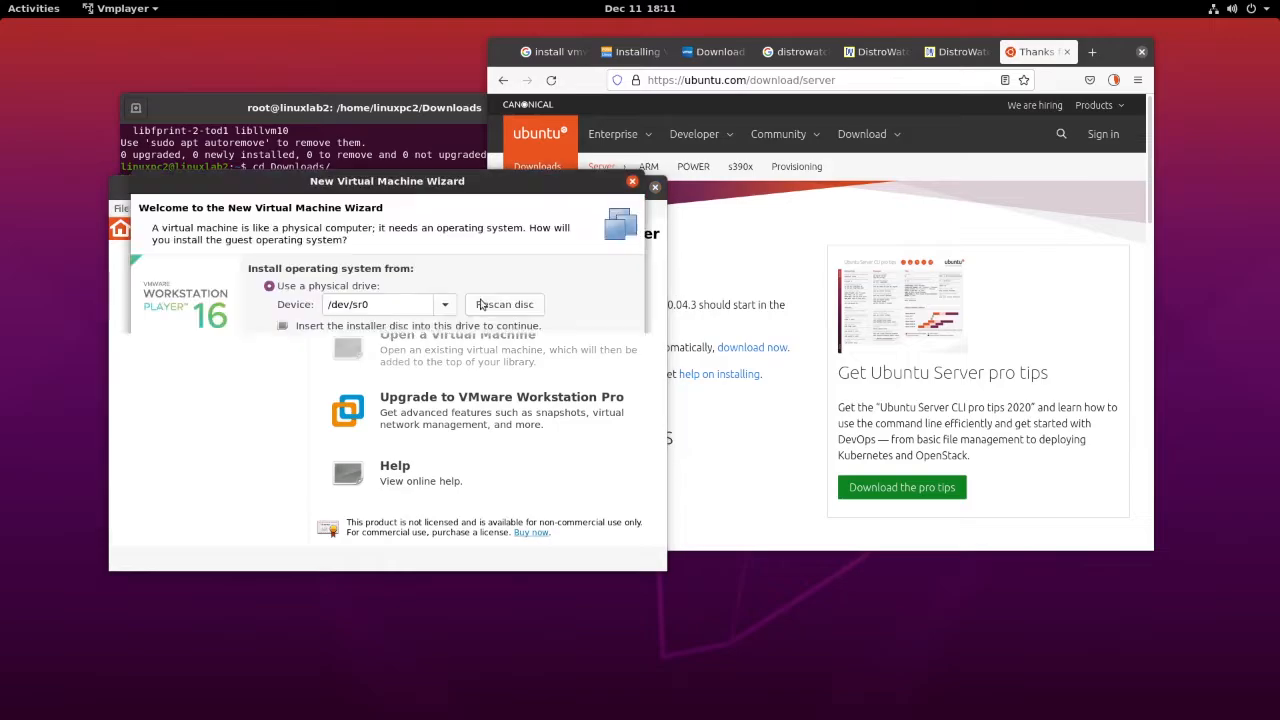
pyautogui.click(269, 351)
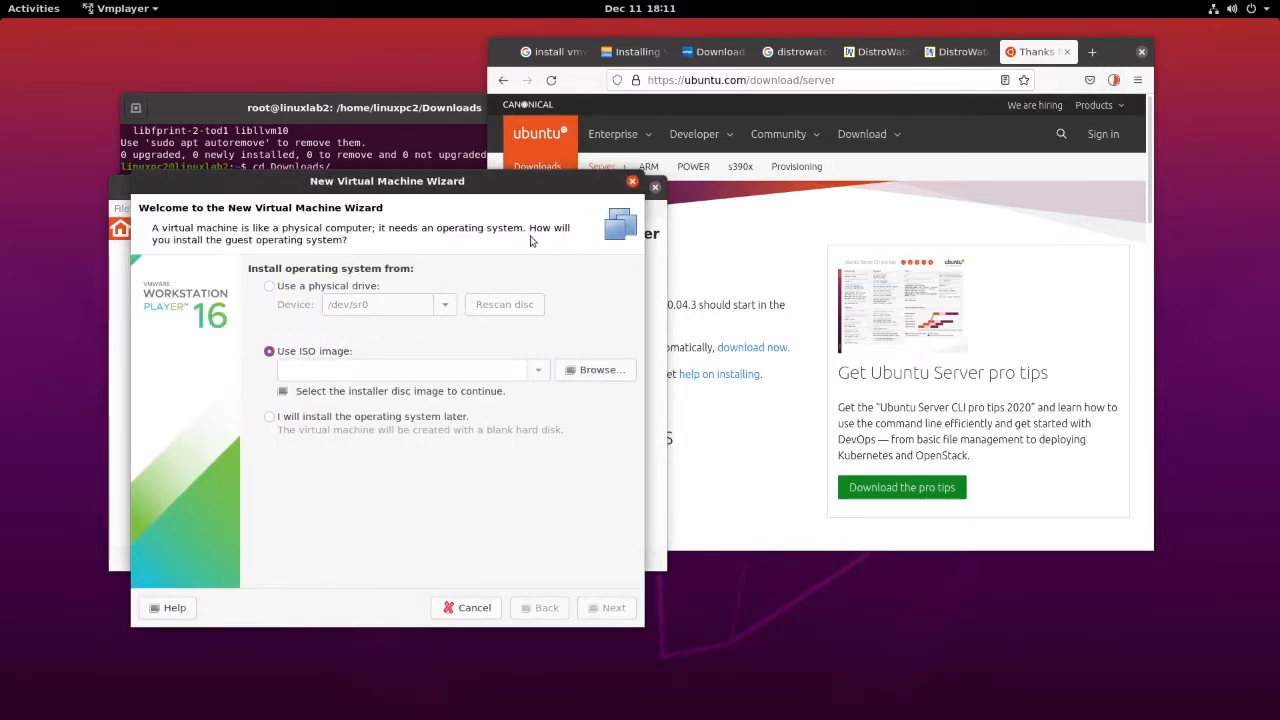
# Check the Ubuntu Server ISO download in Firefox and return to the New Virtual Machine Wizard.
pyautogui.moveTo(465, 188); pyautogui.dragTo(460, 110)
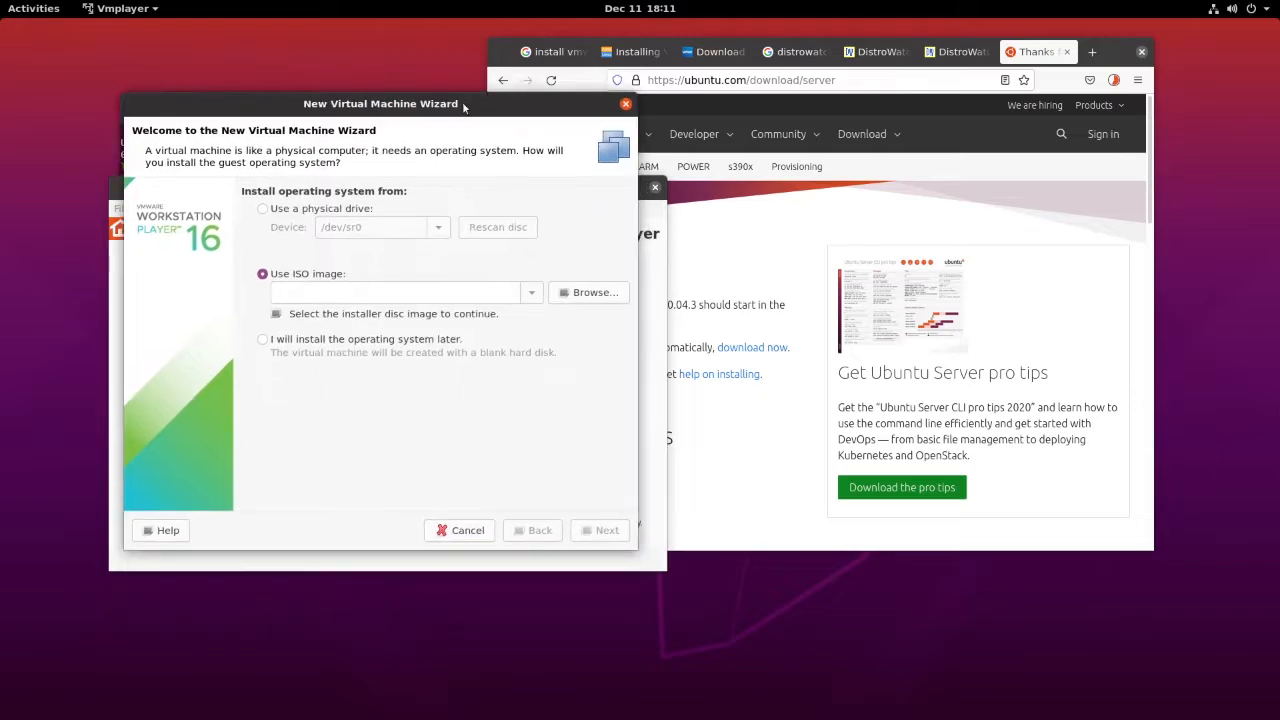
pyautogui.click(1114, 81)
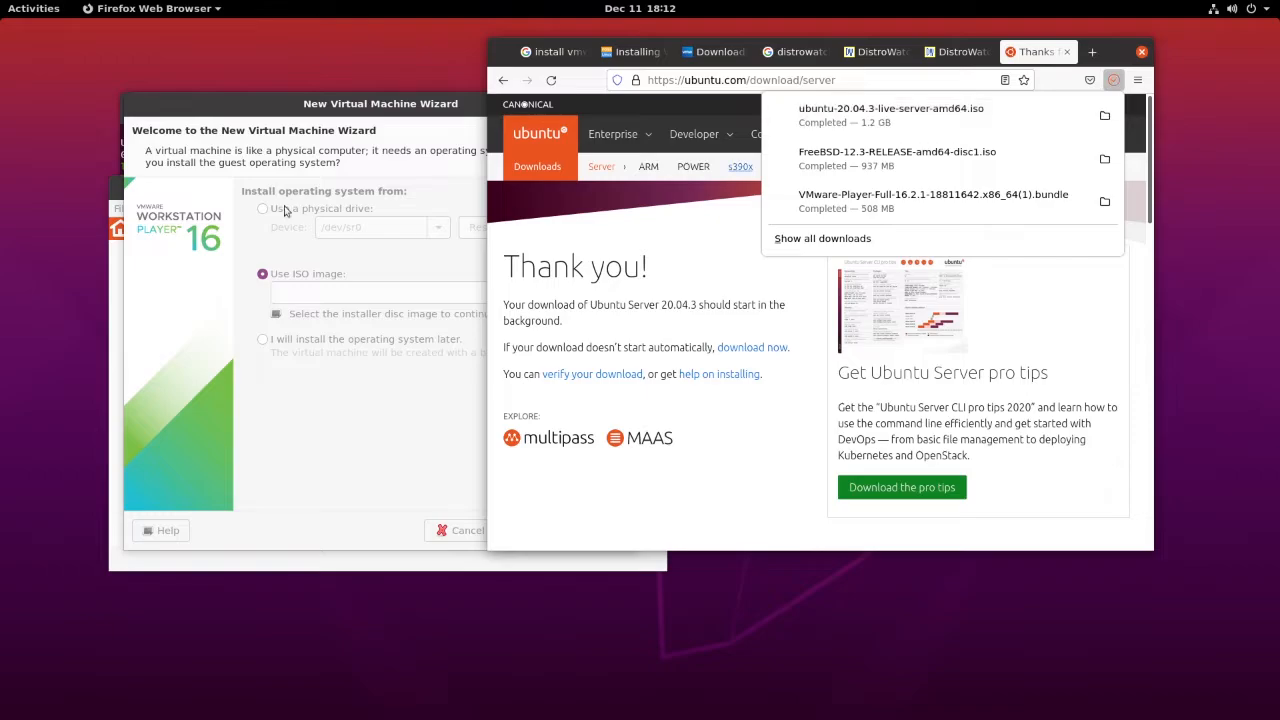
pyautogui.click(333, 275)
pyautogui.click(333, 275)
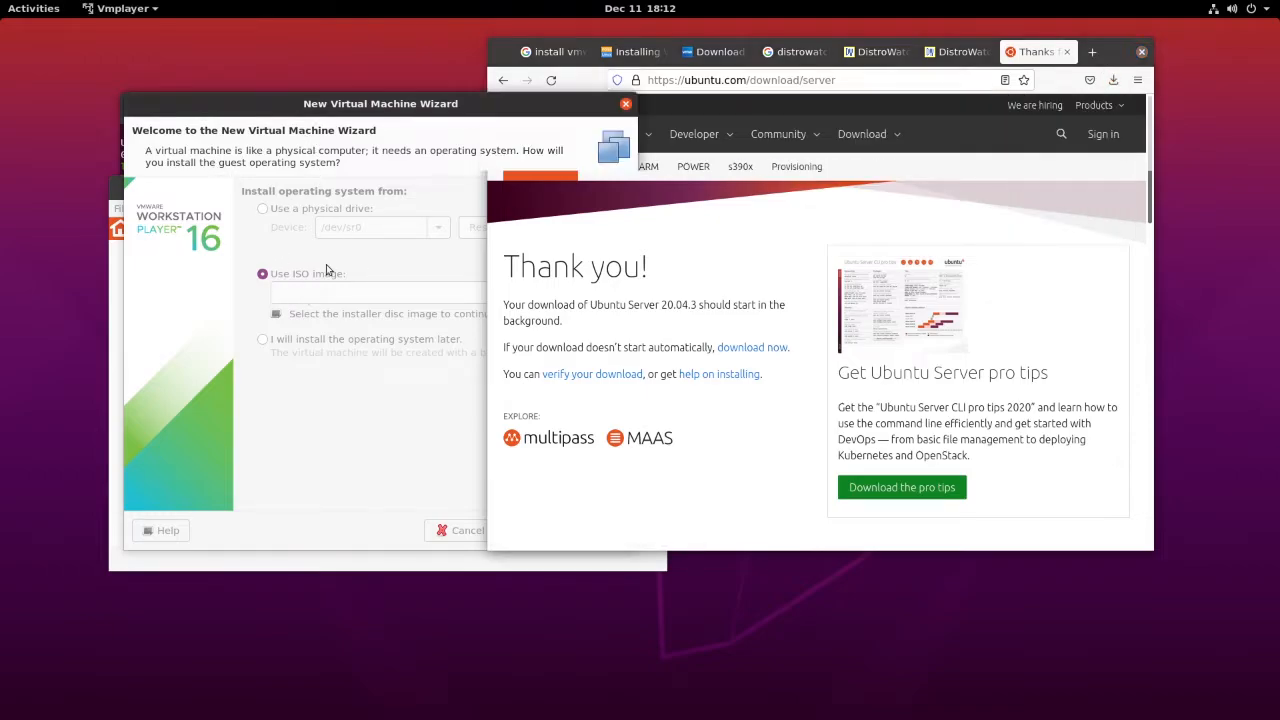
# Select ubuntu-20.04.3-live-server-amd64.iso from the Downloads folder as the installer image and continue to the Easy Install information.
pyautogui.click(592, 296)
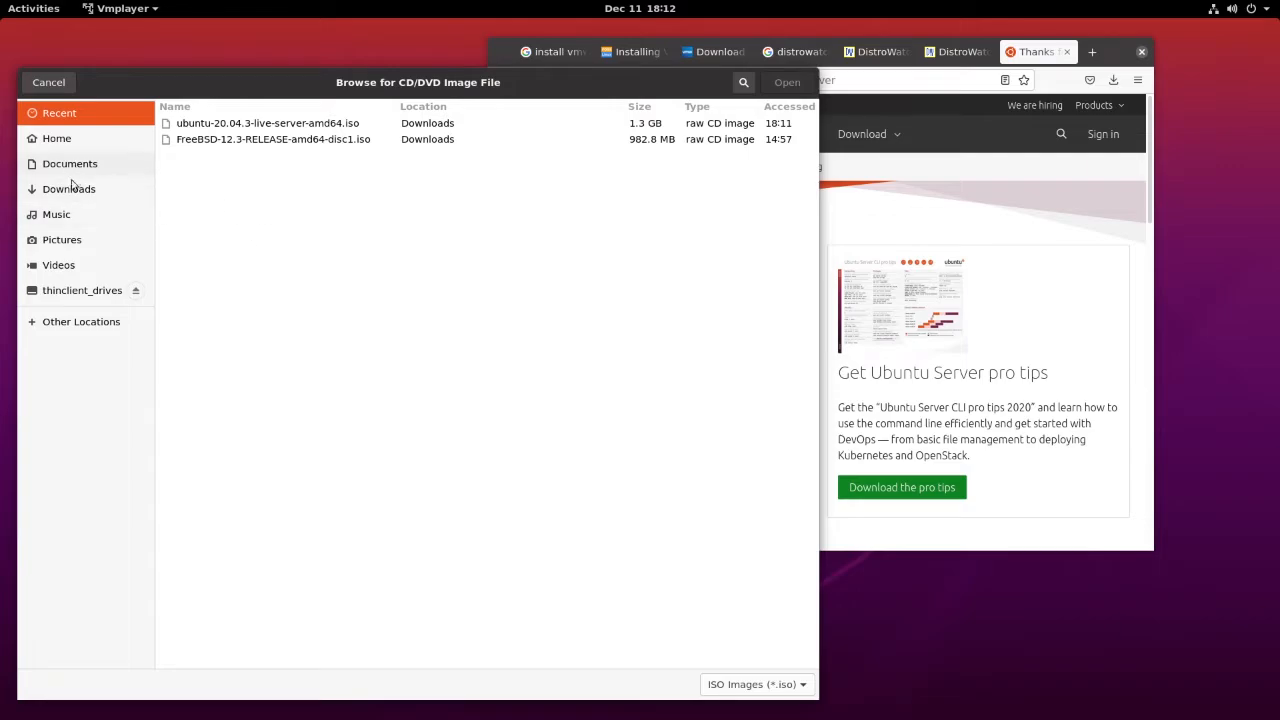
pyautogui.click(72, 189)
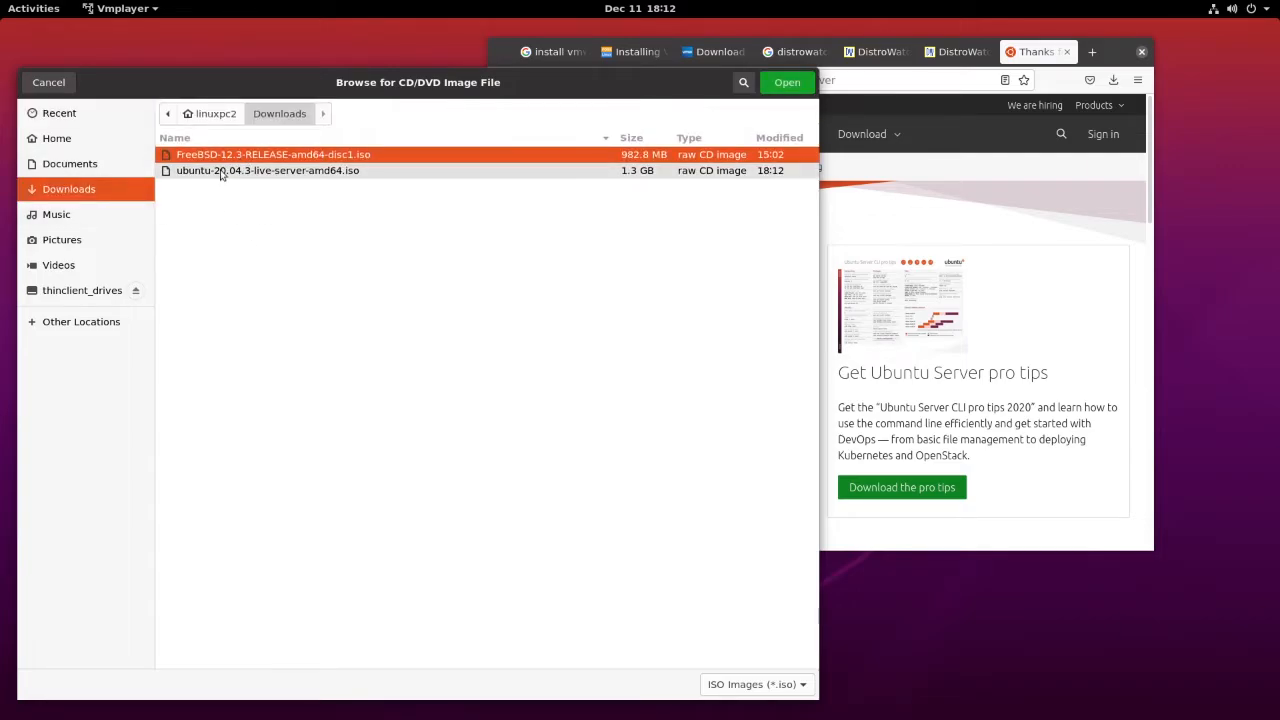
pyautogui.click(278, 178)
pyautogui.doubleClick(278, 178)
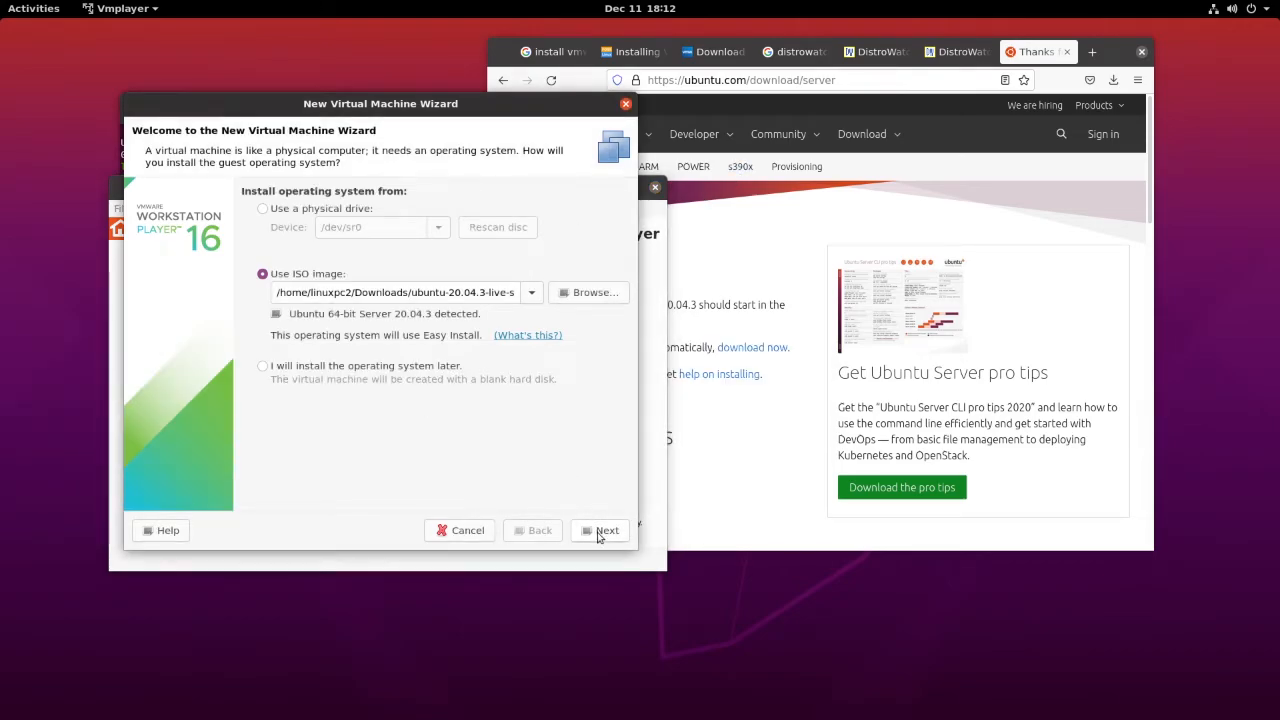
pyautogui.click(600, 531)
# Enter and confirm the account password for the Ubuntu Easy Install.
pyautogui.click(339, 259)
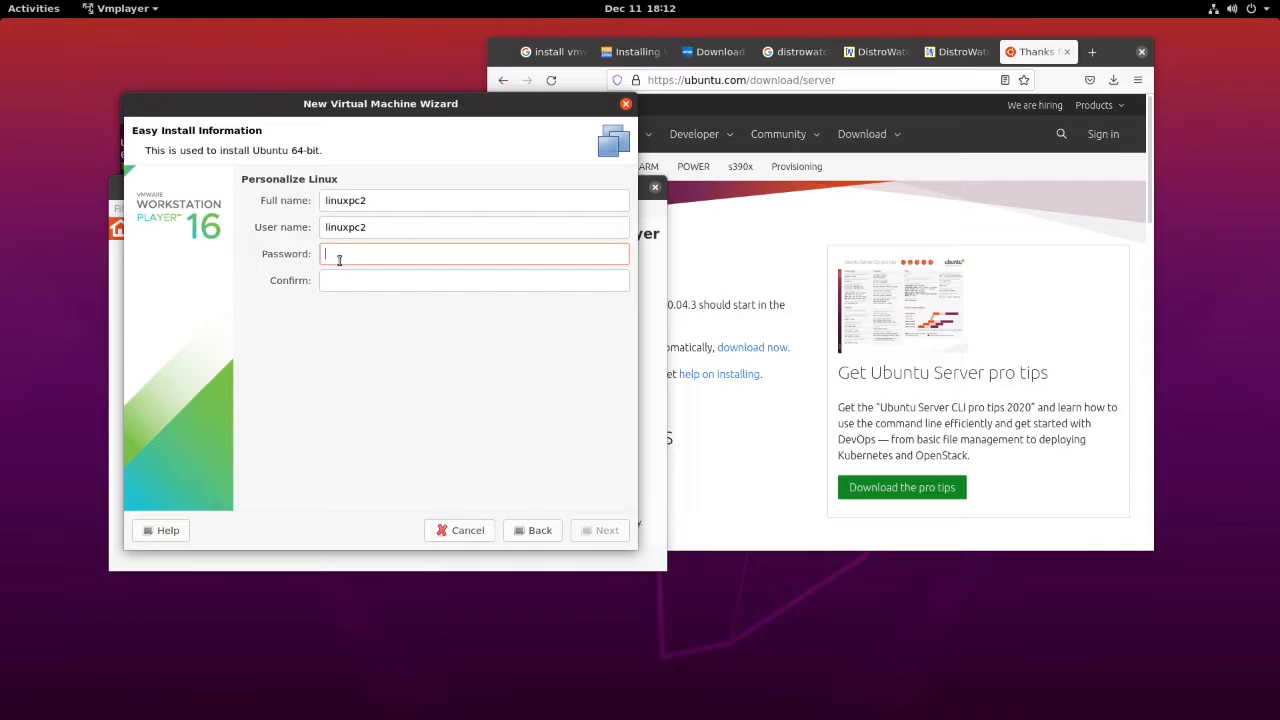
pyautogui.write('●●●●●●●●●●●●●●')
pyautogui.press('Tab')
pyautogui.write('●●●')
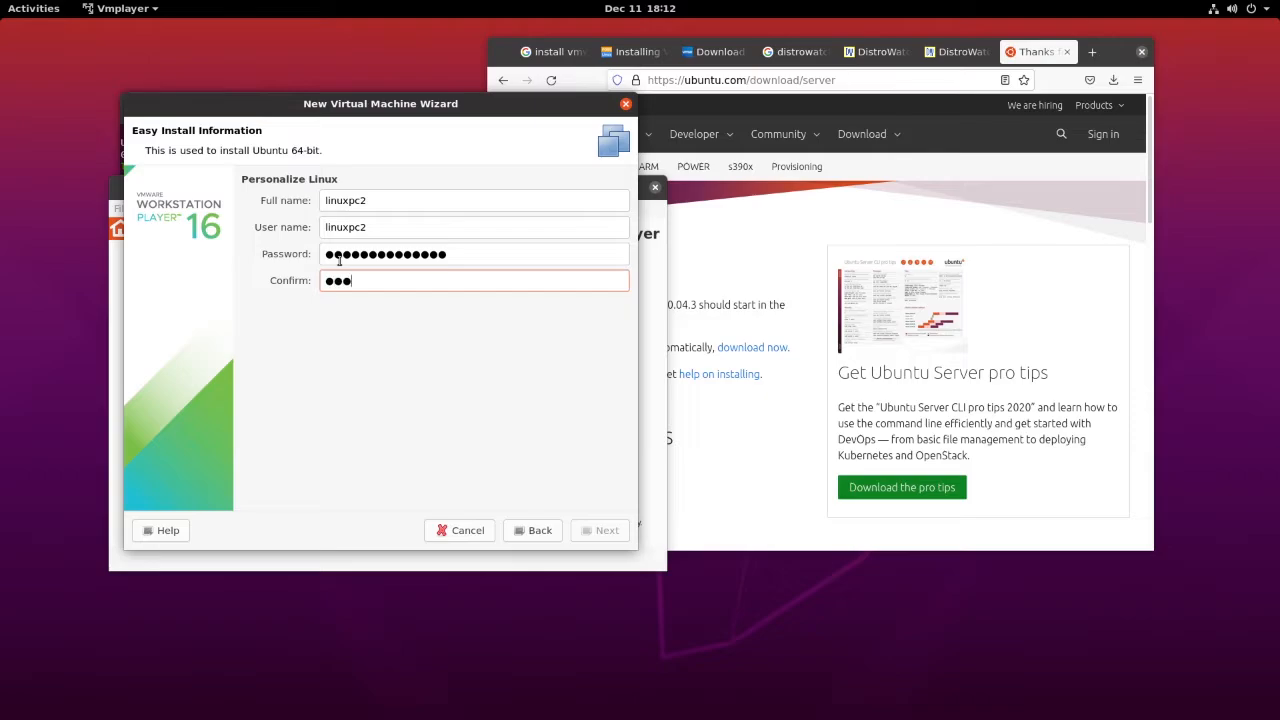
pyautogui.write('●●●●●●●●●●●')
# Set both the full name and the user name to linuxpc3 and continue to naming the virtual machine.
pyautogui.click(387, 202)
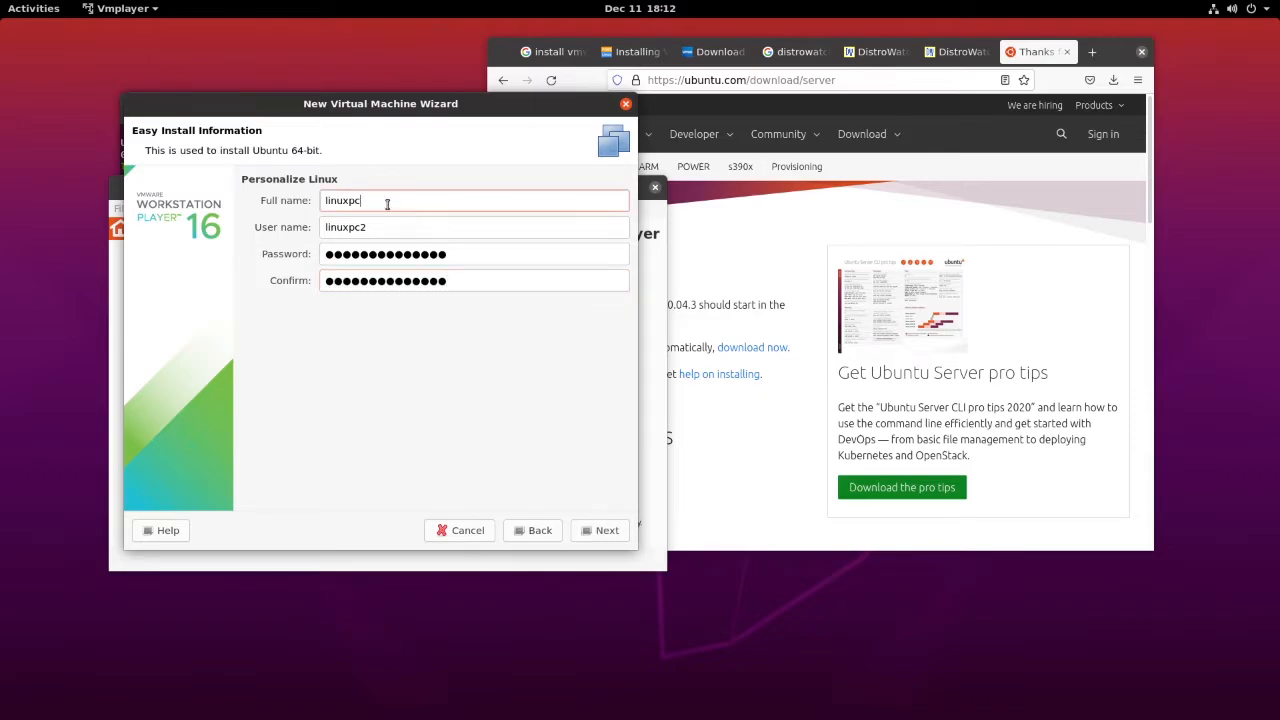
pyautogui.click(386, 224)
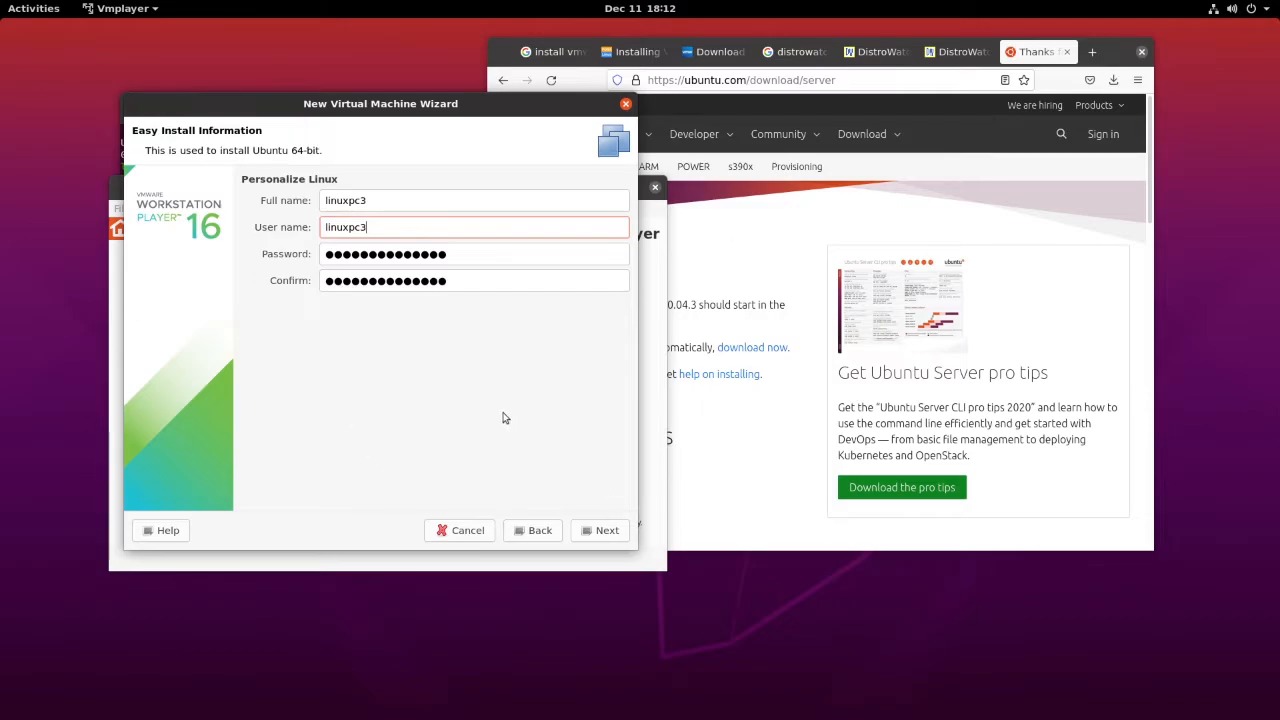
pyautogui.click(594, 531)
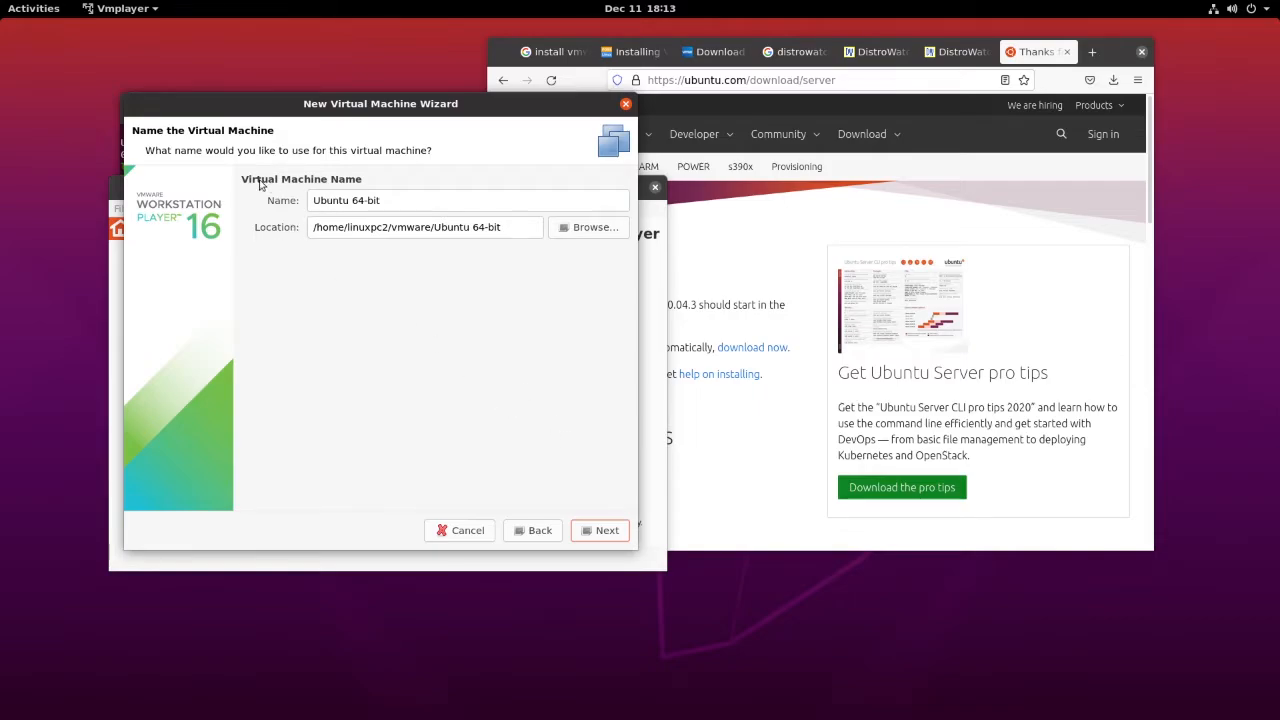
# Accept the name Ubuntu 64-bit and its location, and store the 20 GB virtual disk as a single file.
pyautogui.click(420, 201)
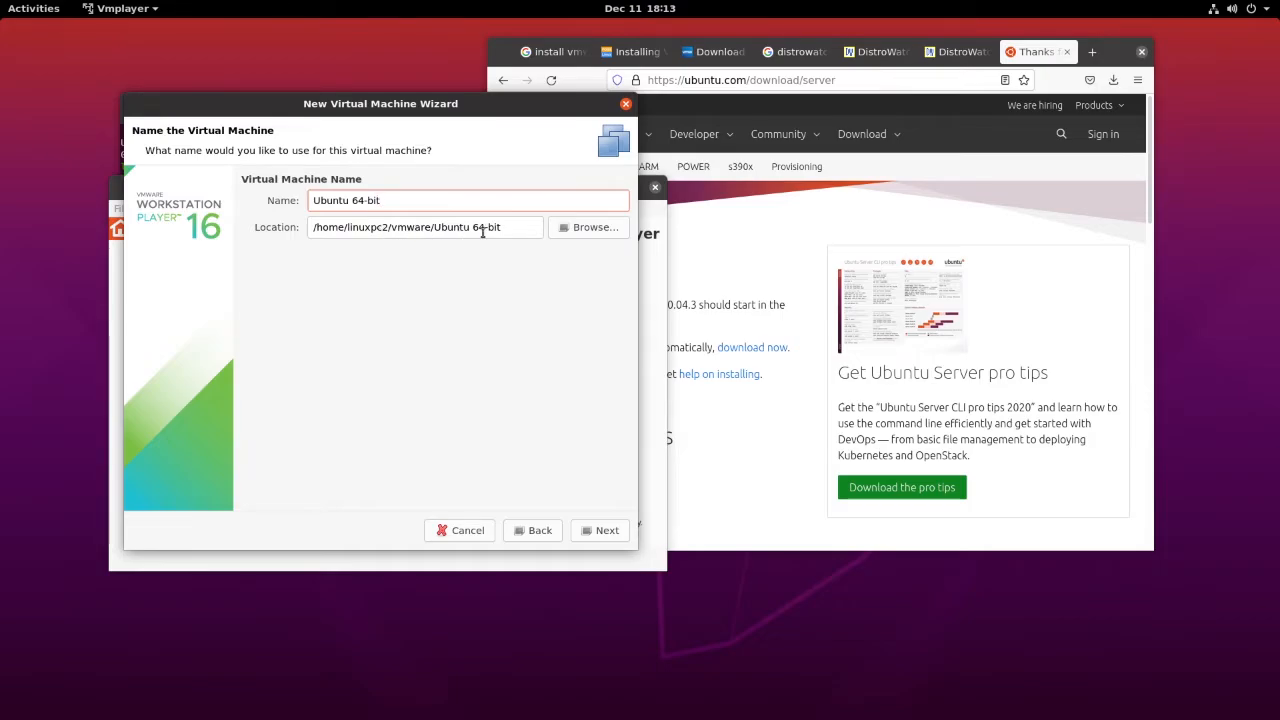
pyautogui.click(607, 531)
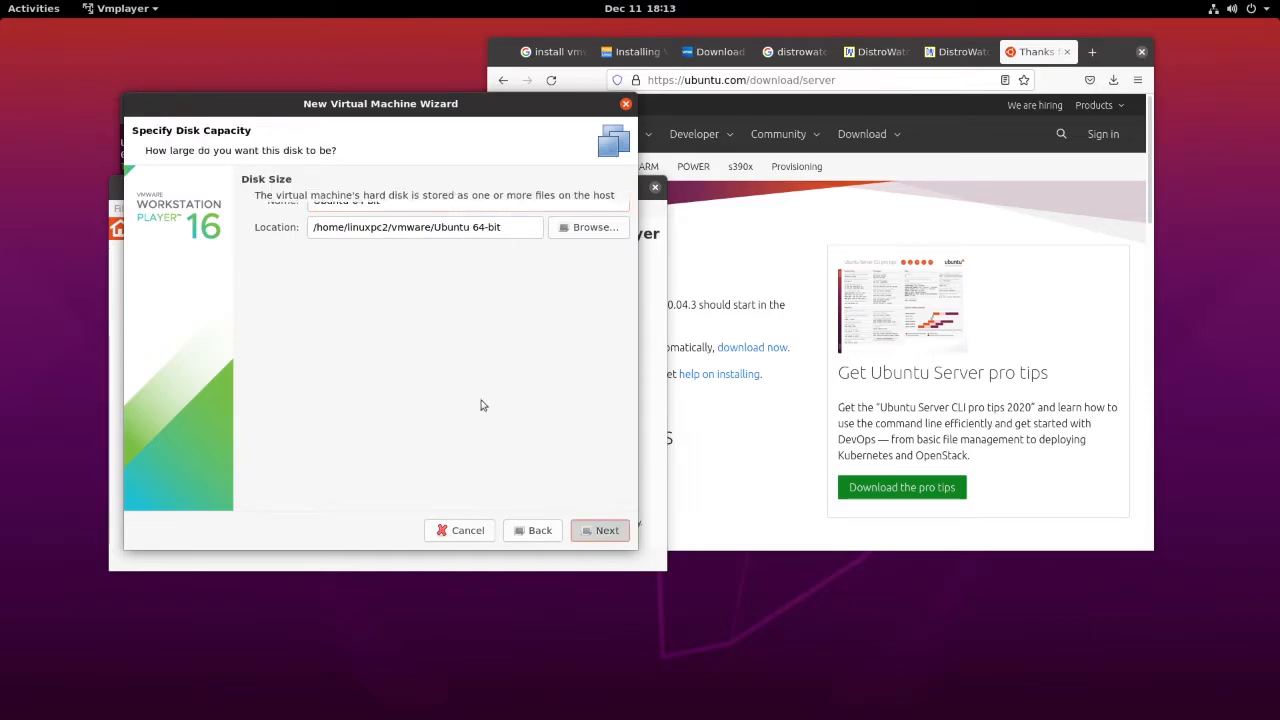
pyautogui.click(262, 292)
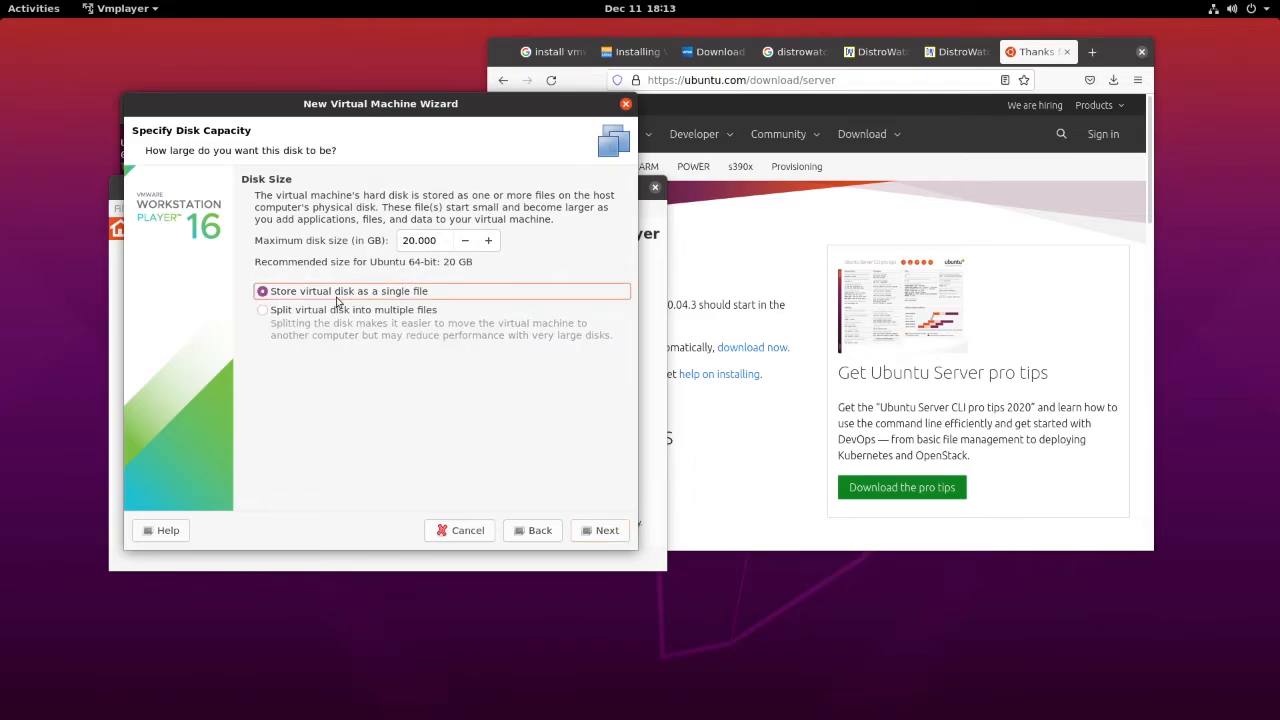
pyautogui.click(442, 240)
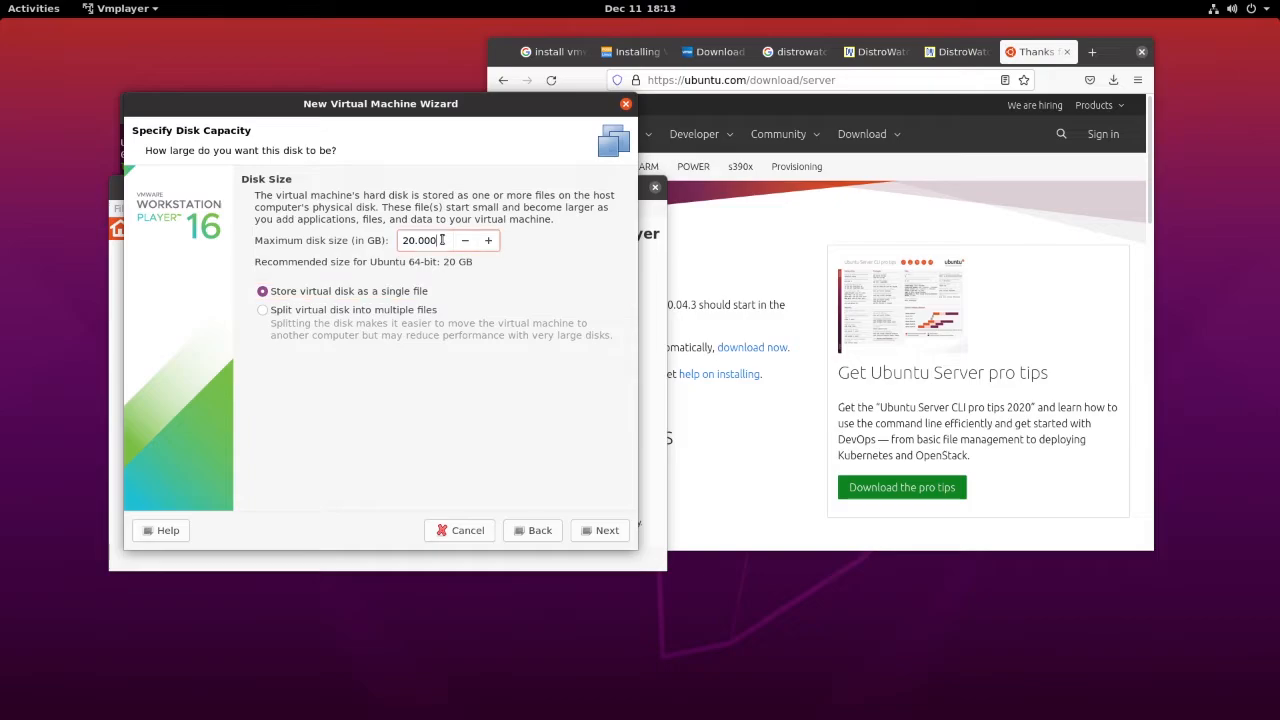
pyautogui.click(607, 531)
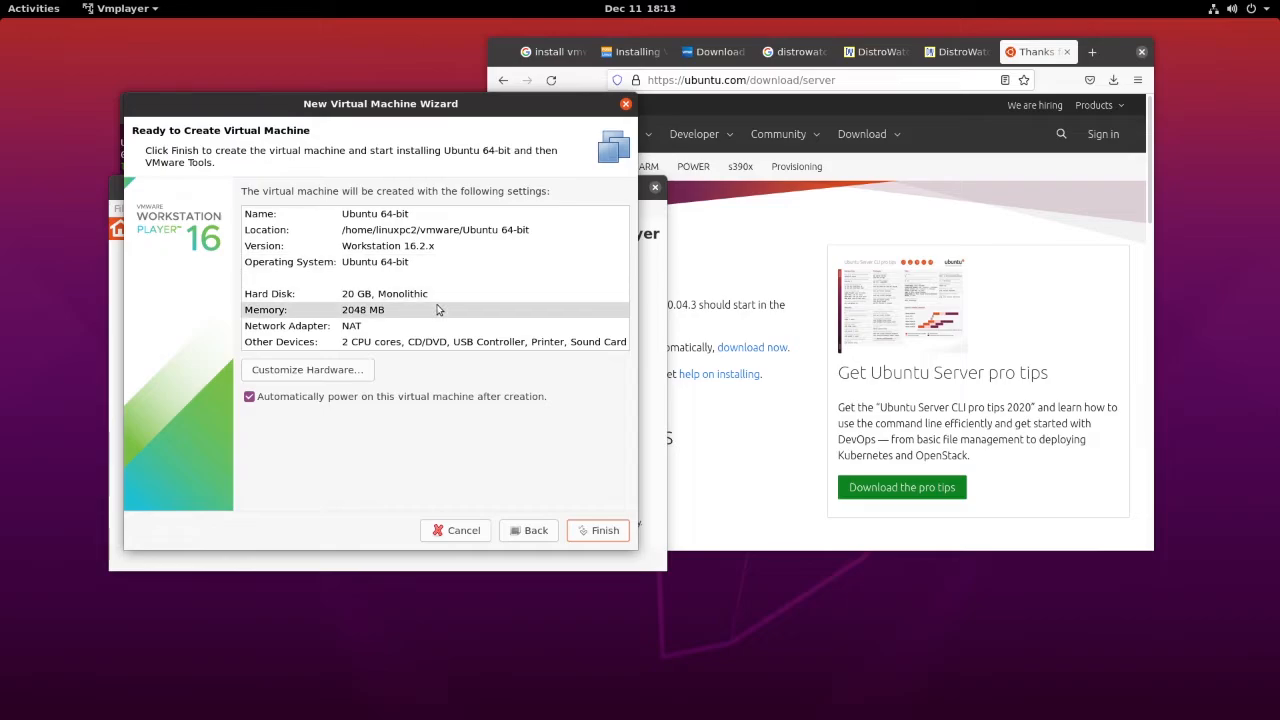
# Customize the virtual machine's hardware by setting its memory to 8780 MB.
pyautogui.click(312, 371)
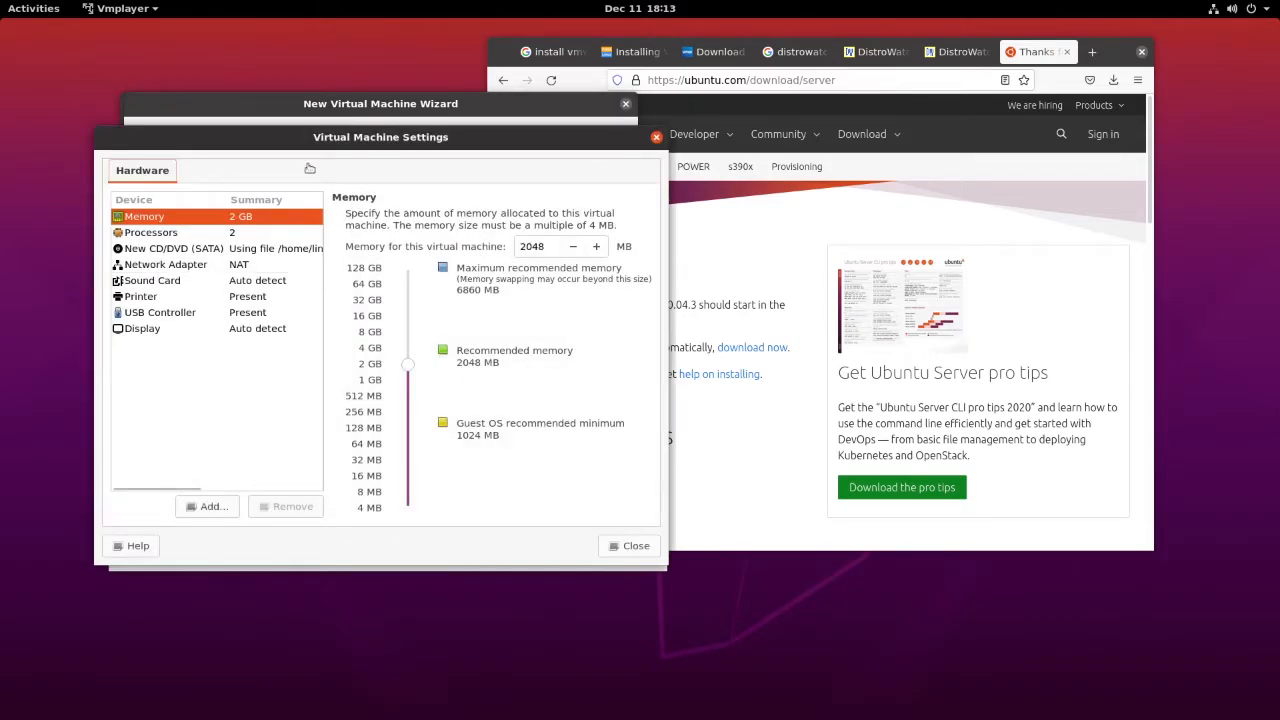
pyautogui.doubleClick(535, 246)
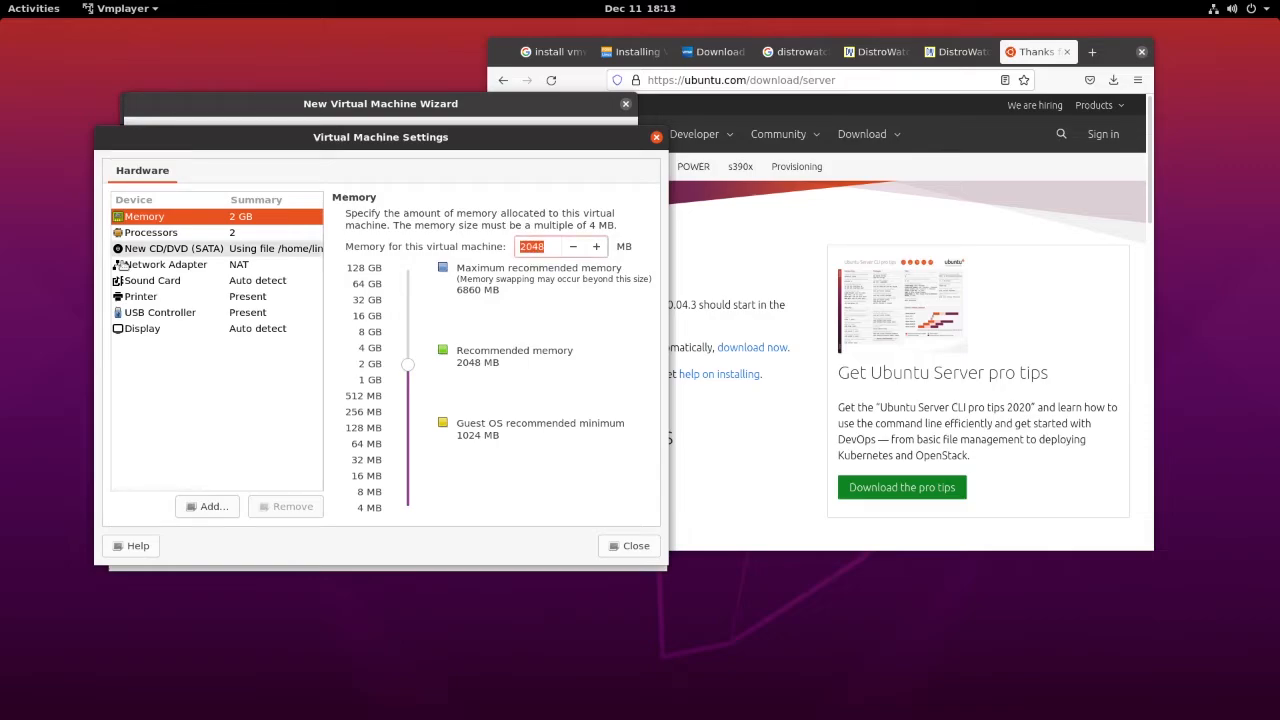
pyautogui.moveTo(408, 364); pyautogui.dragTo(408, 331)
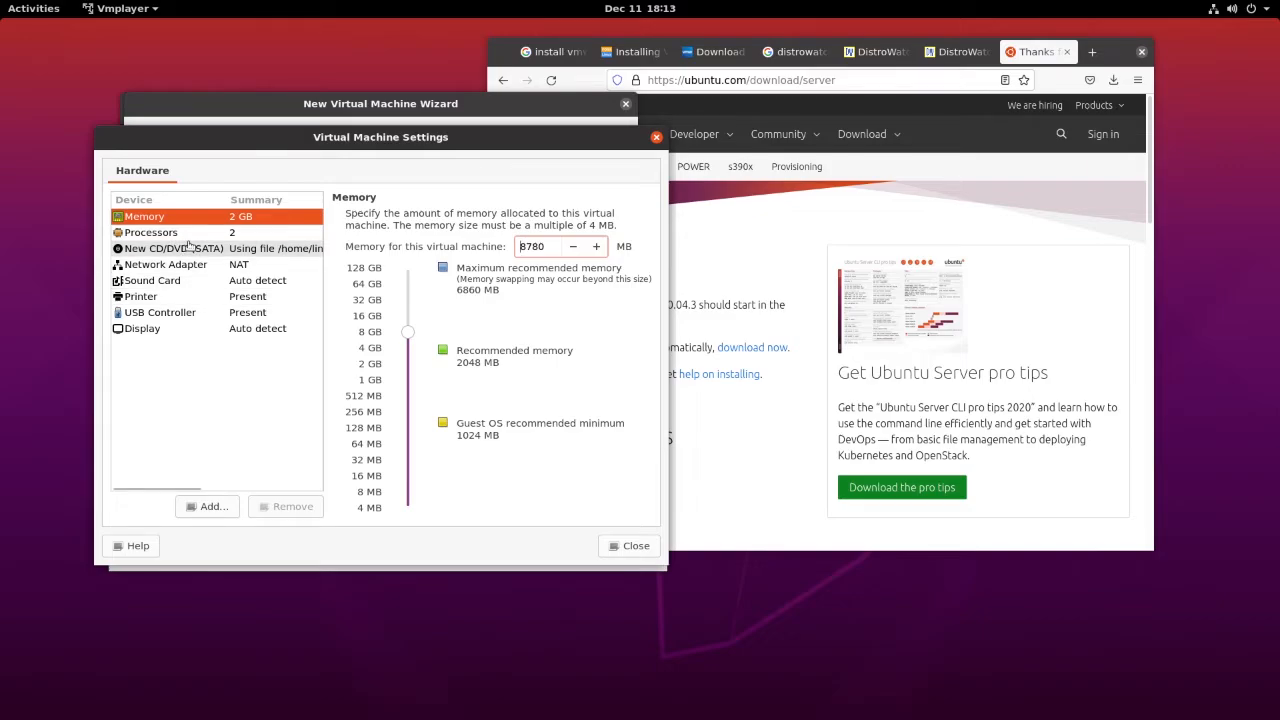
pyautogui.click(636, 548)
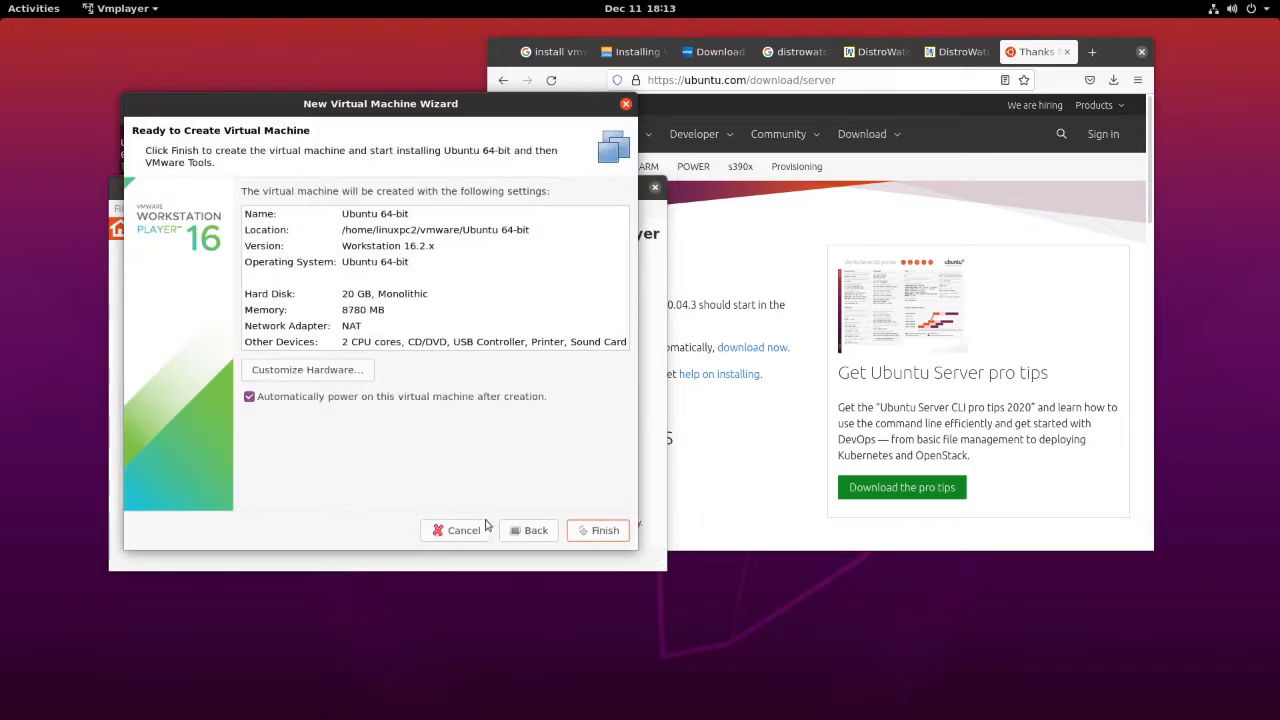
# Finish creating the virtual machine and dismiss the swap space hint so that it is never shown again.
pyautogui.click(600, 537)
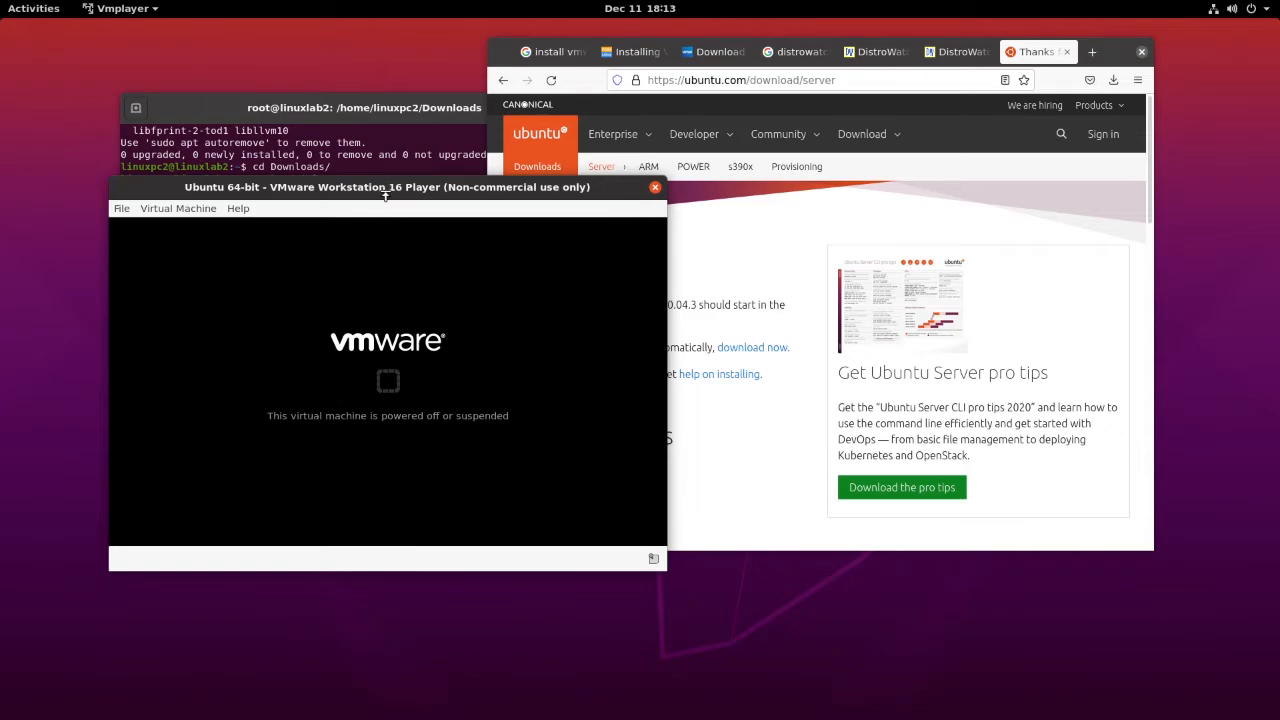
pyautogui.click(307, 449)
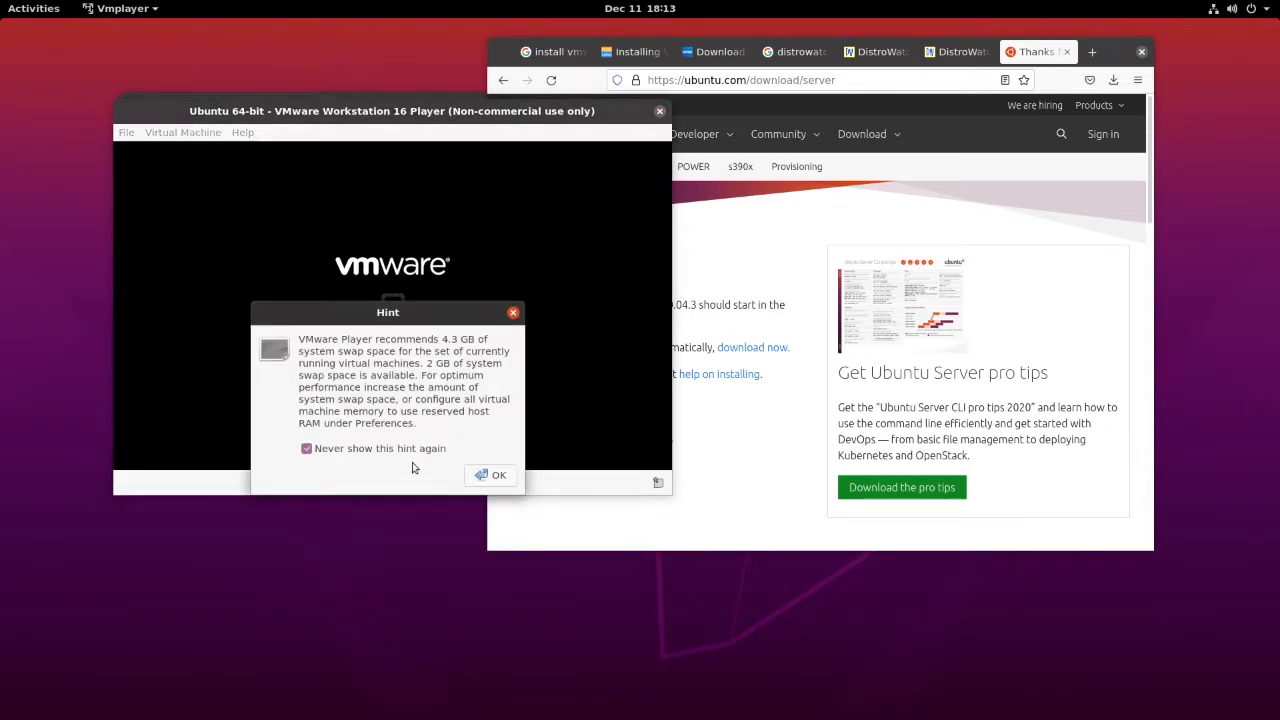
pyautogui.click(491, 474)
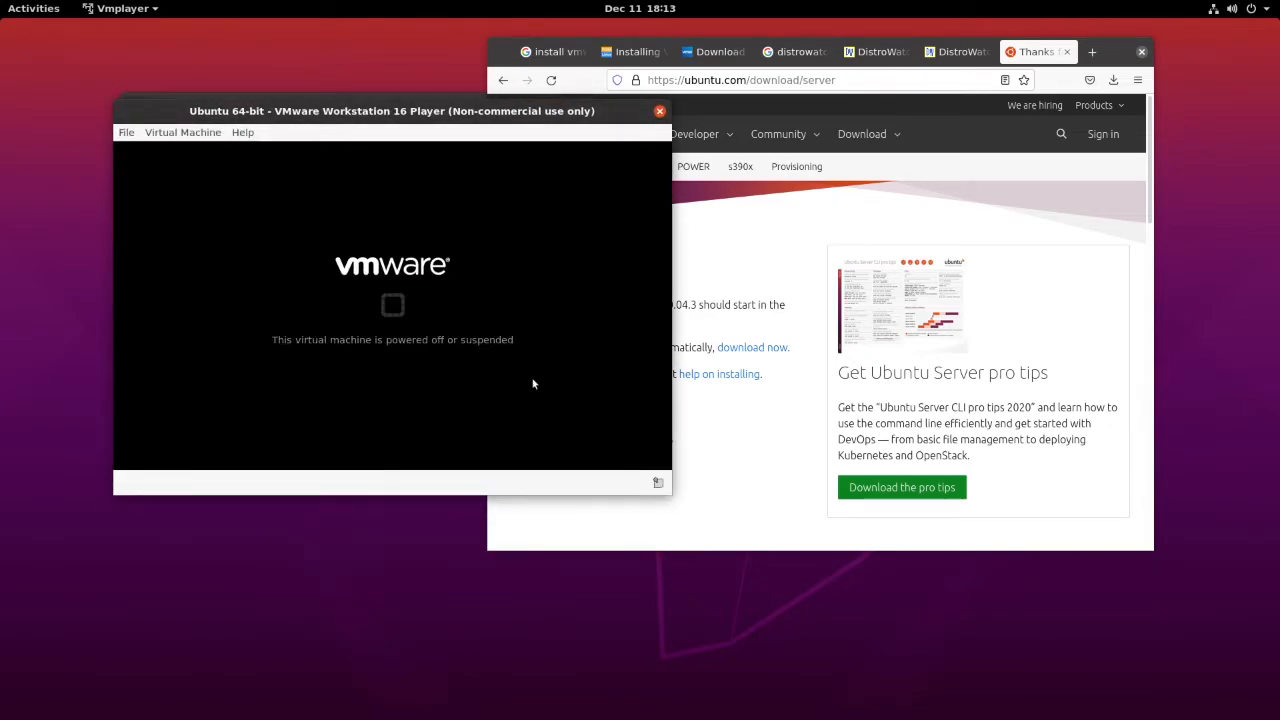
# Enlarge the Ubuntu 64-bit virtual machine window and reposition it on the desktop.
pyautogui.moveTo(667, 495); pyautogui.dragTo(830, 588)
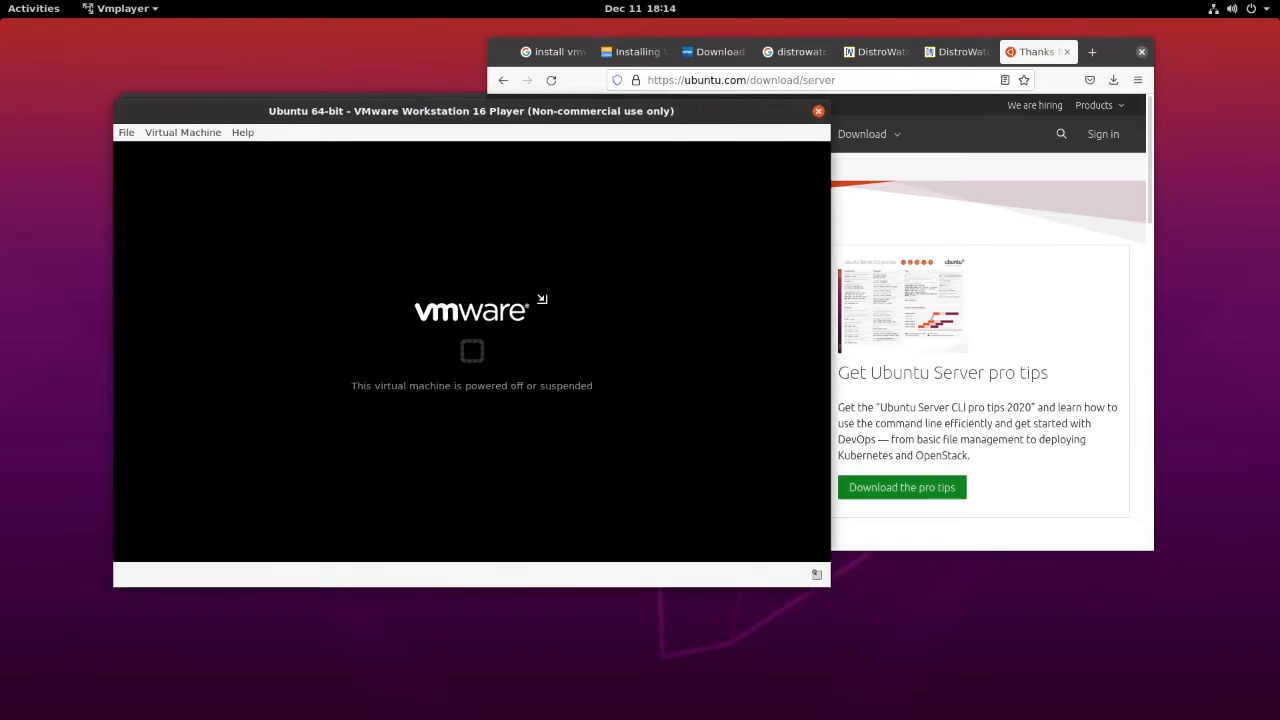
pyautogui.moveTo(418, 112); pyautogui.dragTo(378, 92)
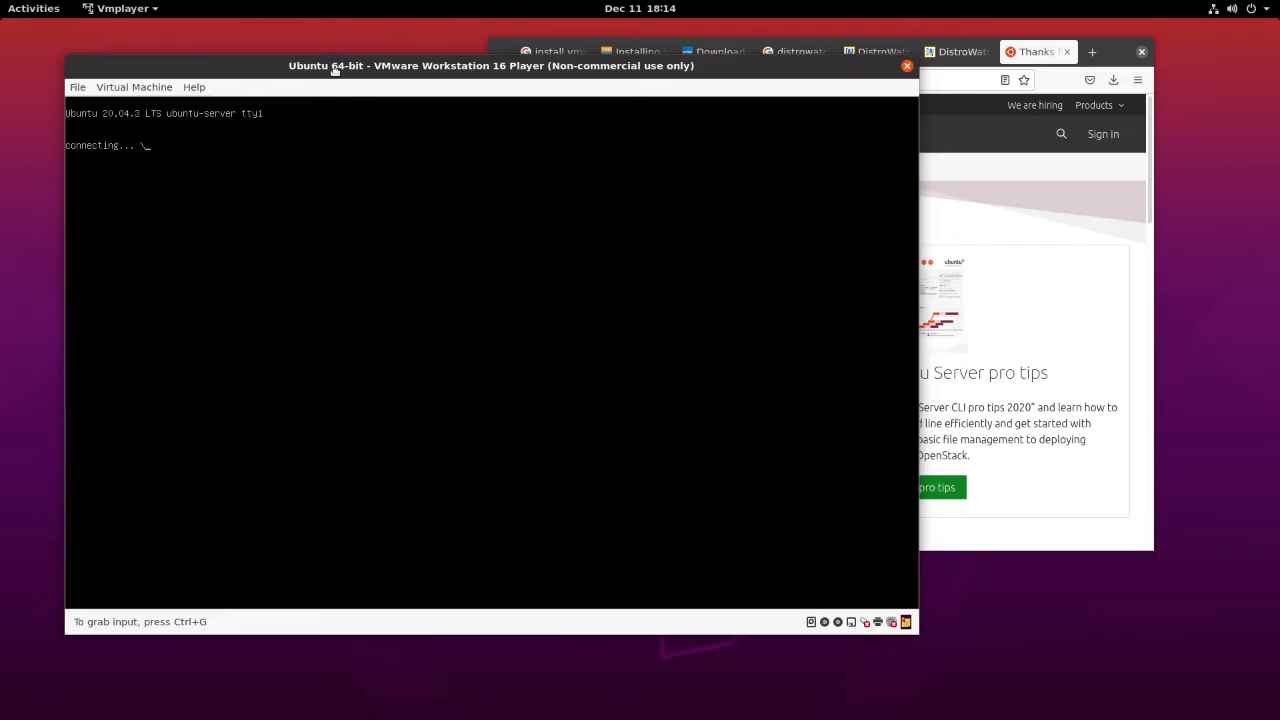
pyautogui.moveTo(335, 70)
pyautogui.mouseDown()
pyautogui.moveTo(383, 86)
pyautogui.moveTo(329, 86)
pyautogui.mouseUp()
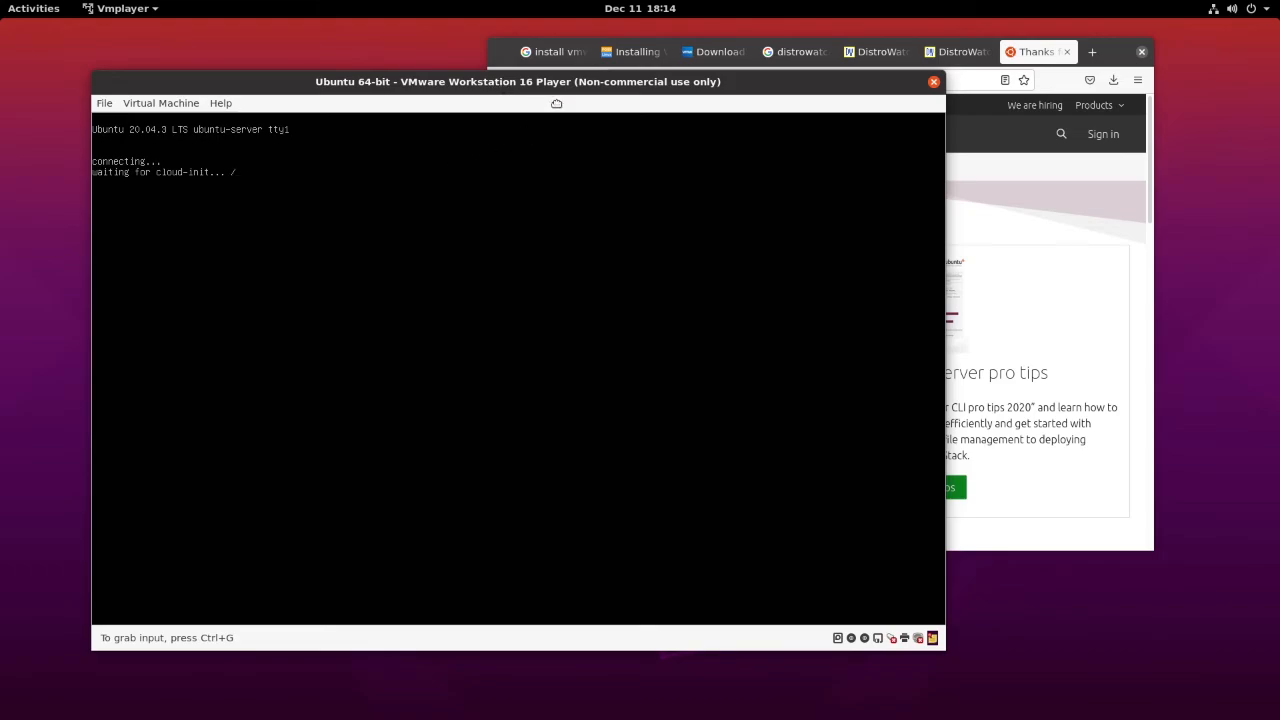
pyautogui.moveTo(556, 103); pyautogui.dragTo(361, 121)
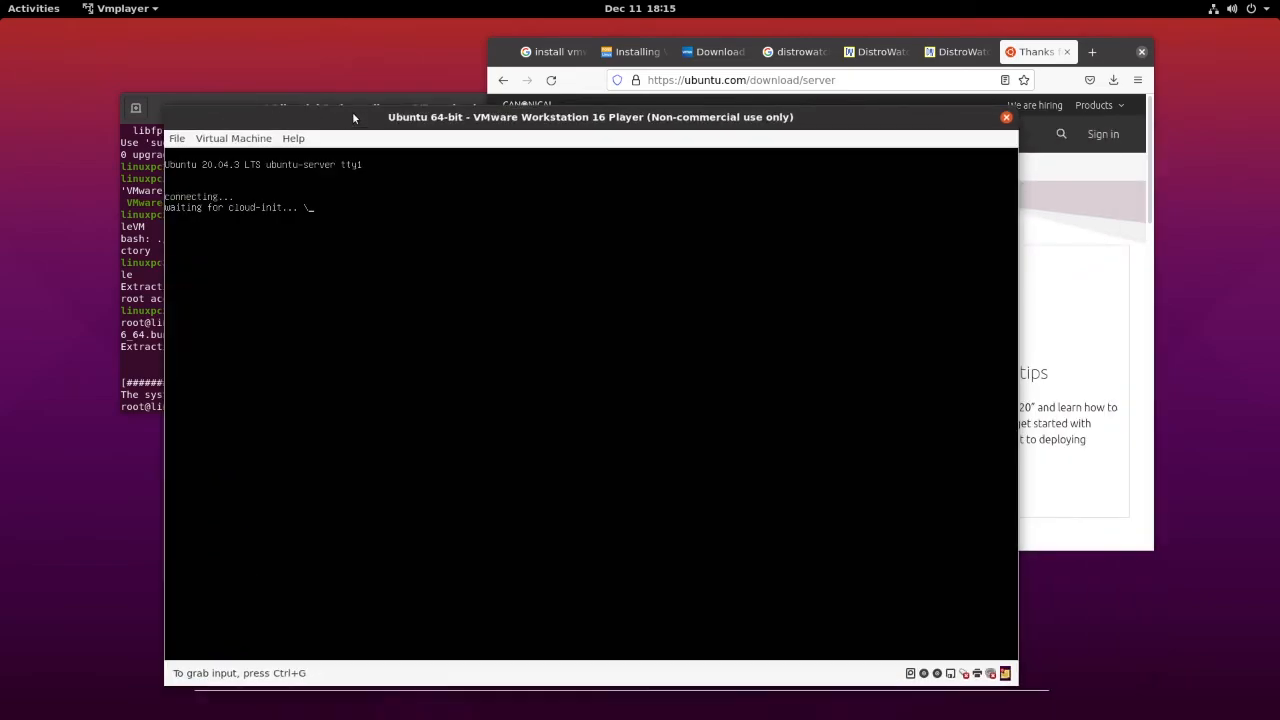
pyautogui.click(1108, 43)
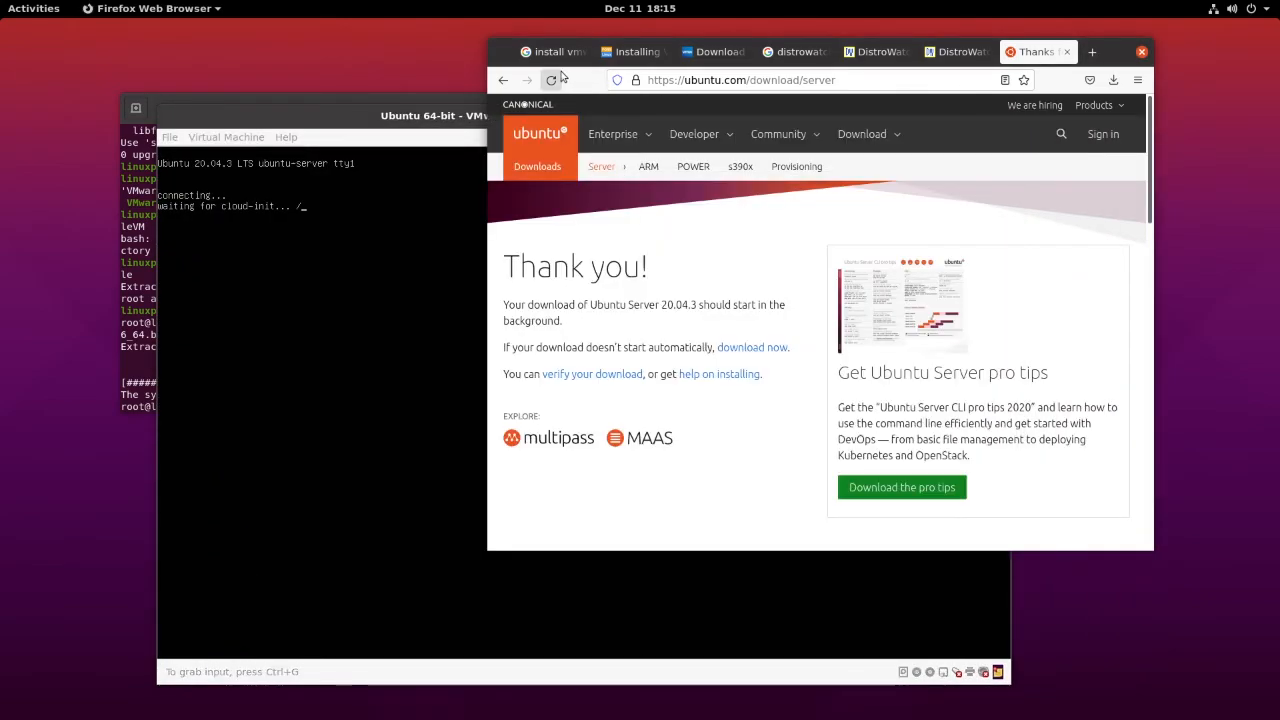
pyautogui.moveTo(424, 116)
pyautogui.mouseDown()
pyautogui.moveTo(376, 121)
pyautogui.moveTo(425, 109)
pyautogui.mouseUp()
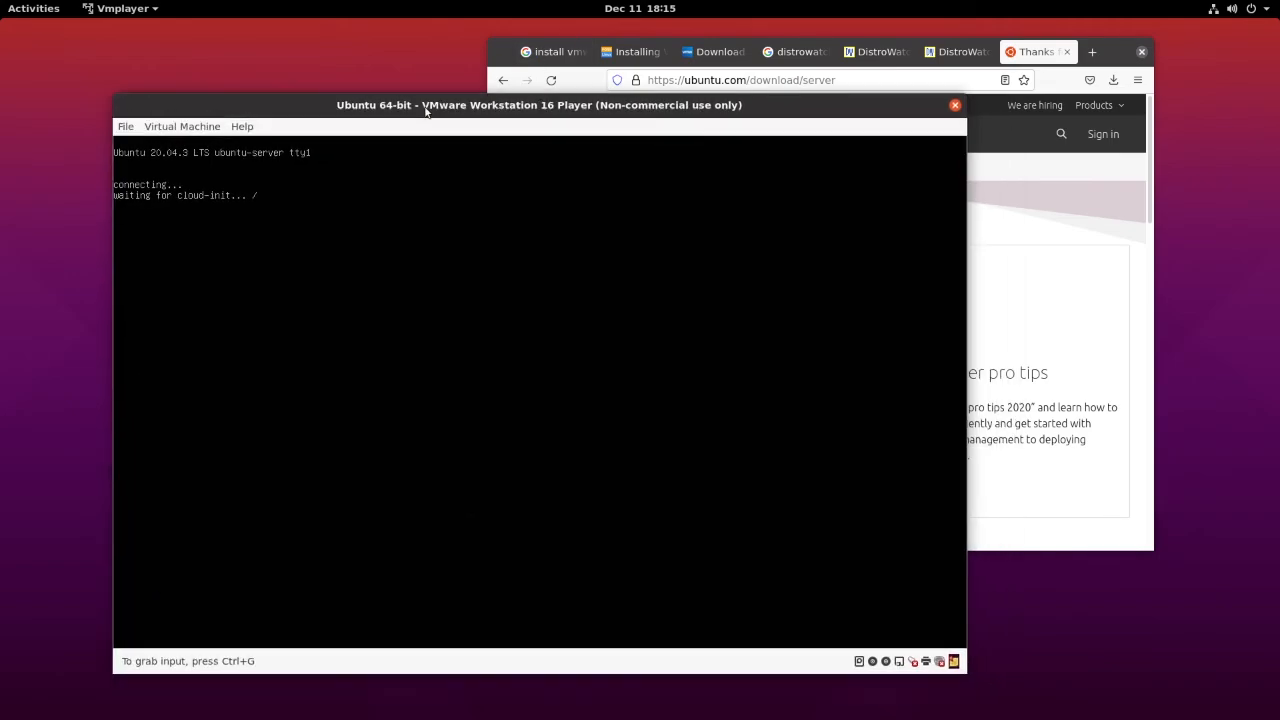